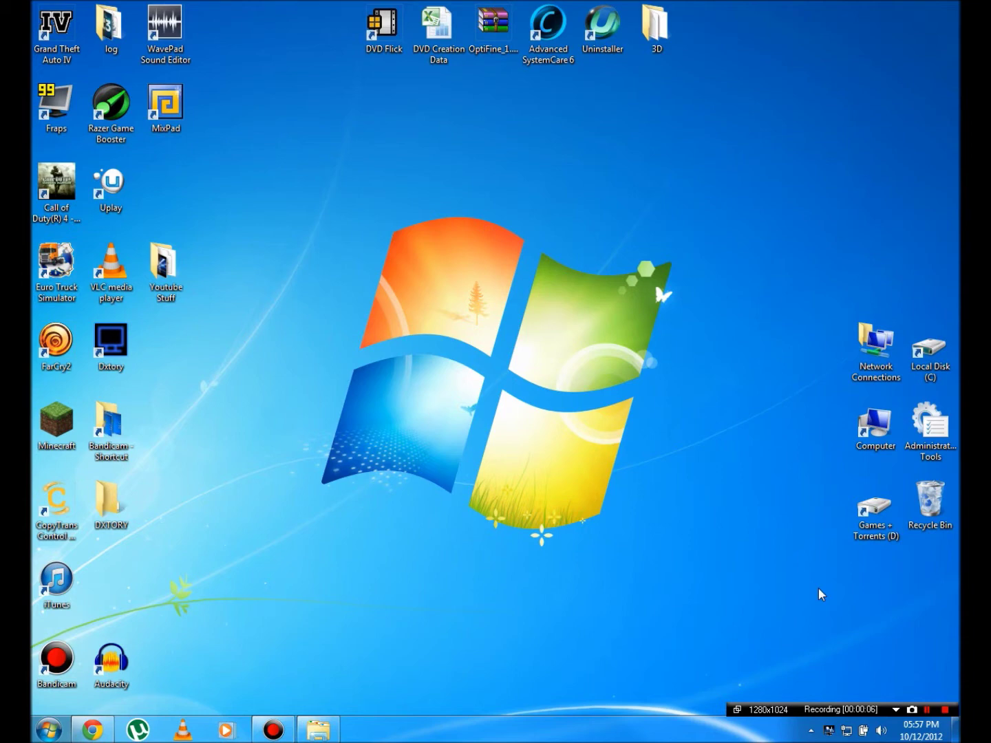
# Close the Computer window from its taskbar preview and briefly check the hidden tray icons.
pyautogui.moveTo(334, 721)
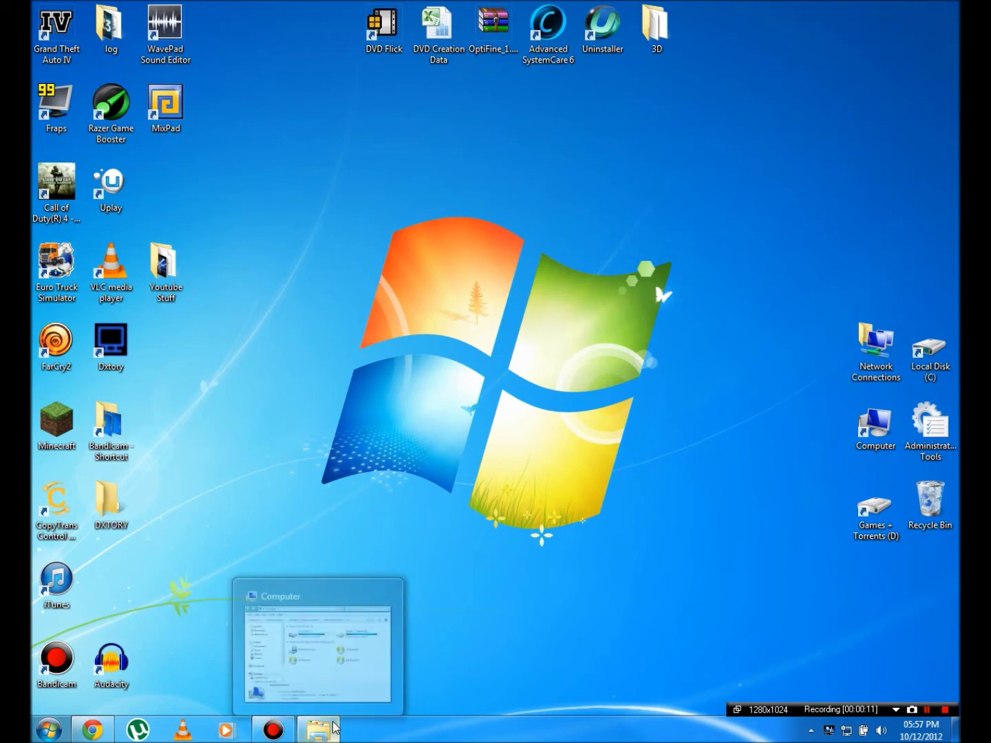
pyautogui.click(389, 595)
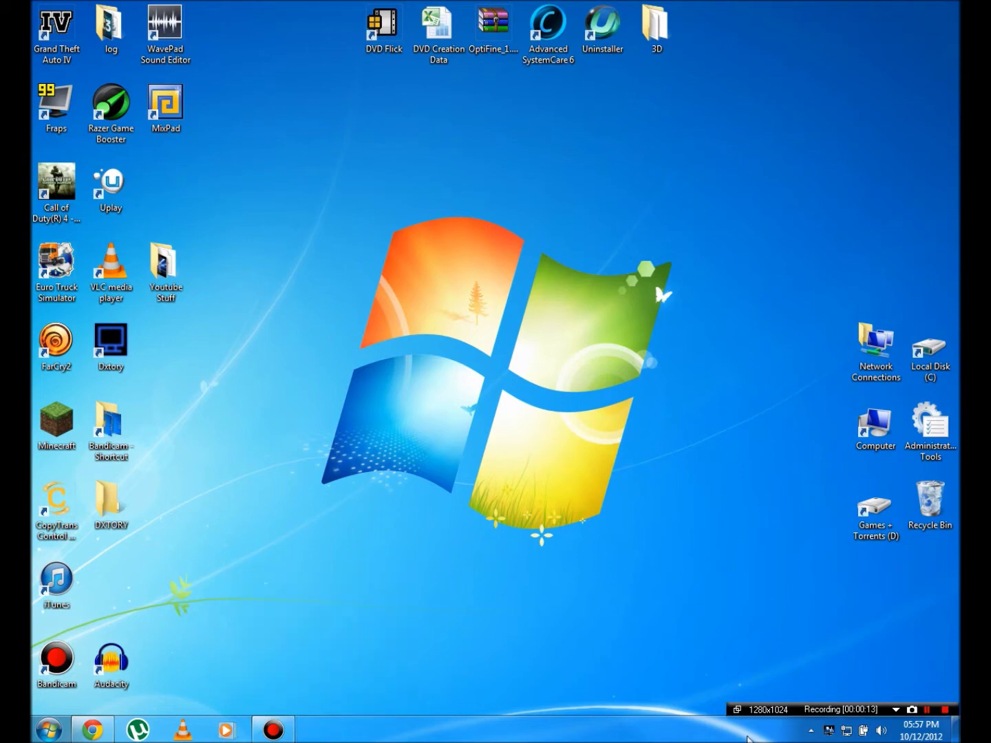
pyautogui.click(809, 731)
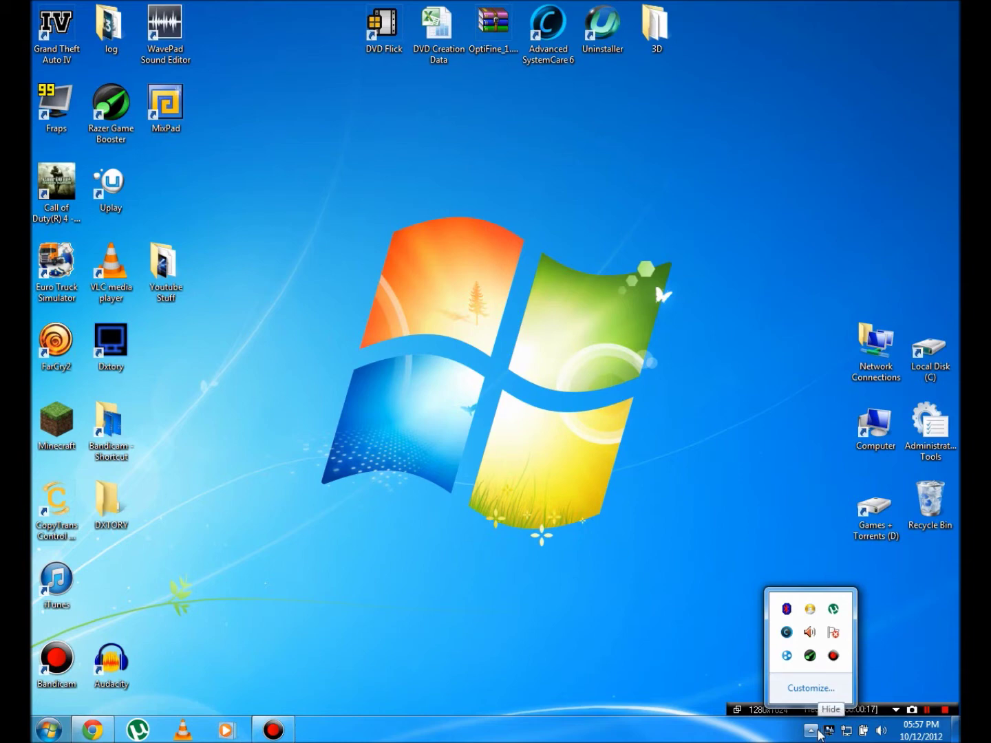
pyautogui.click(812, 733)
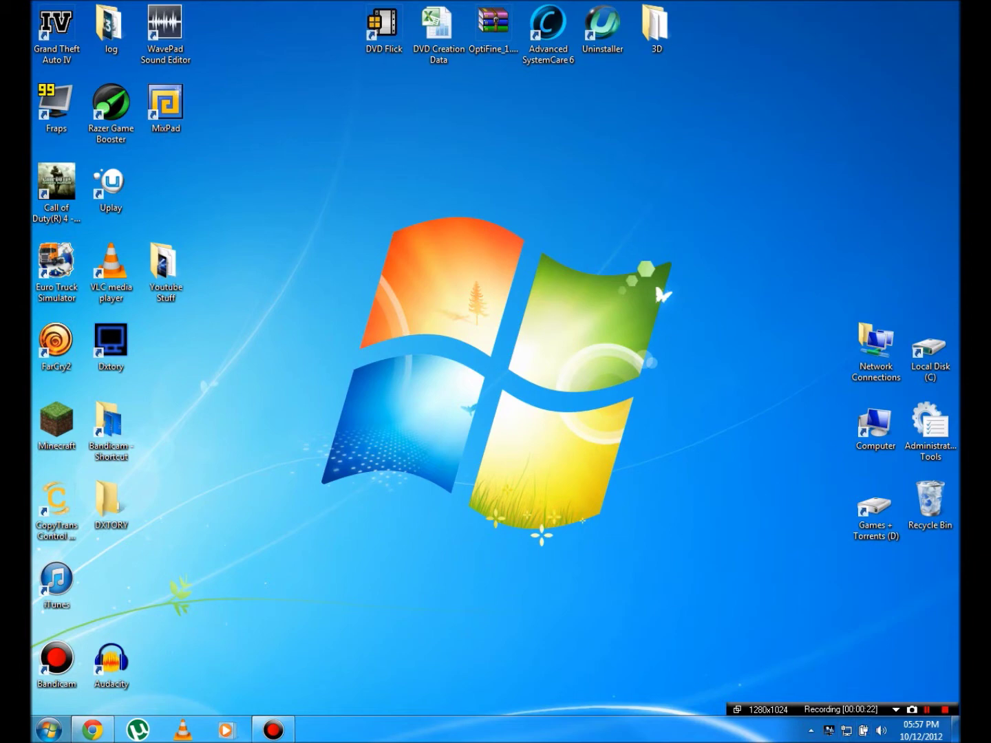
# Open the Start menu, box-select groups of desktop icons, then clear the selection.
pyautogui.press('super')
pyautogui.press('super')
pyautogui.moveTo(294, 23); pyautogui.dragTo(31, 691)
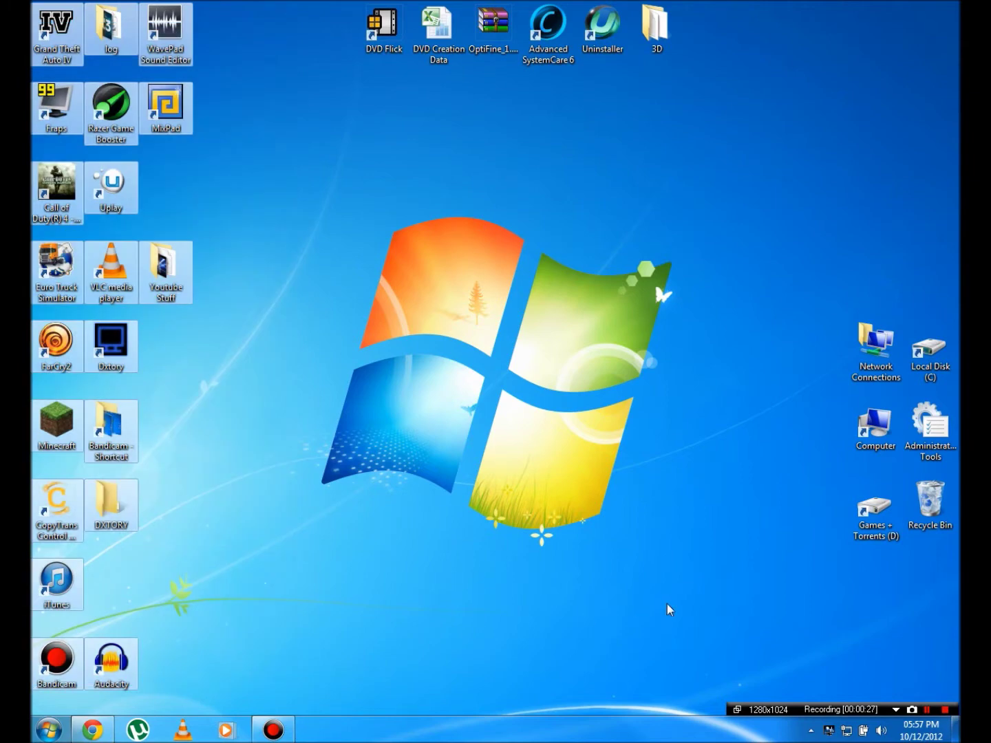
pyautogui.moveTo(954, 602); pyautogui.dragTo(34, 11)
pyautogui.click(393, 257)
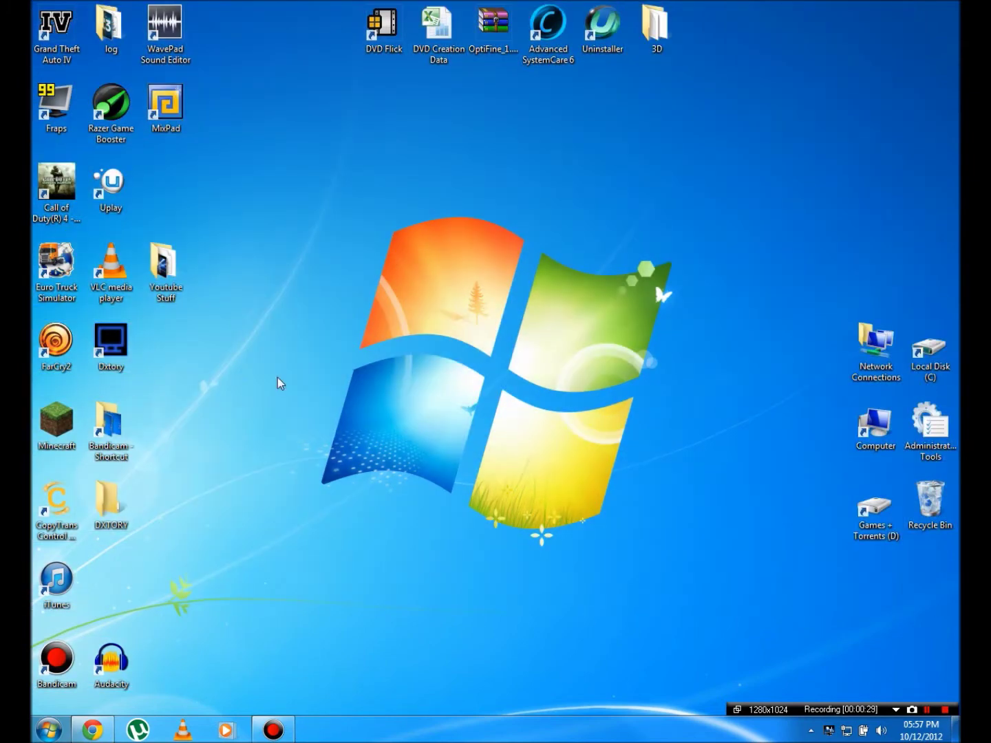
# Reach Performance Options visual effects through Computer Properties and Advanced system settings.
pyautogui.click(50, 729)
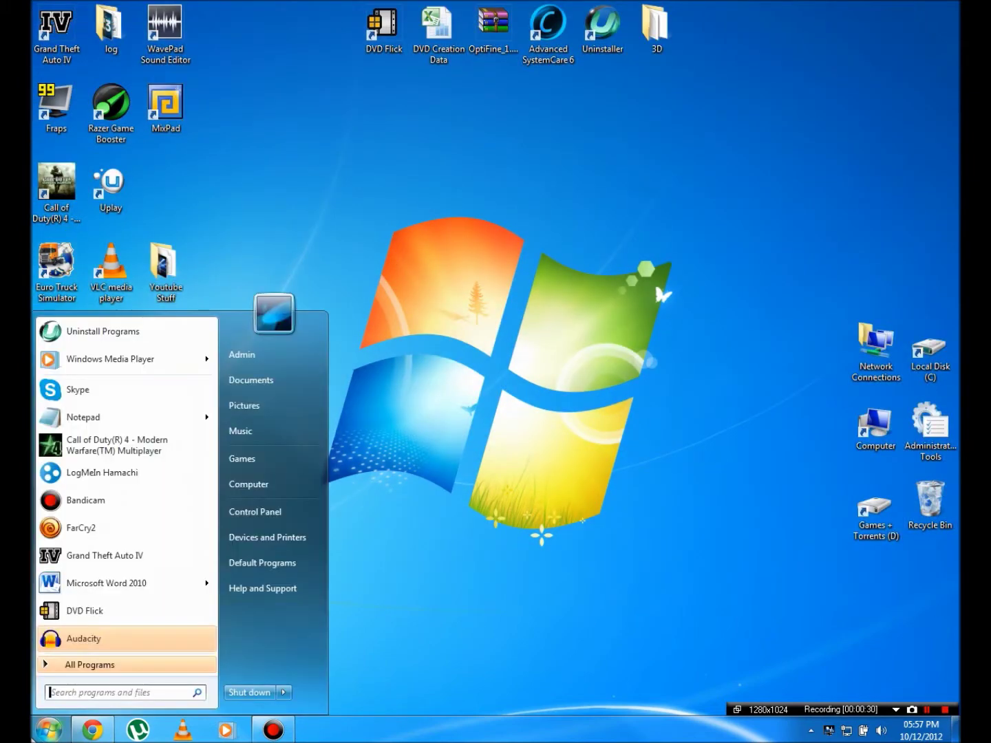
pyautogui.rightClick(280, 485)
pyautogui.click(346, 608)
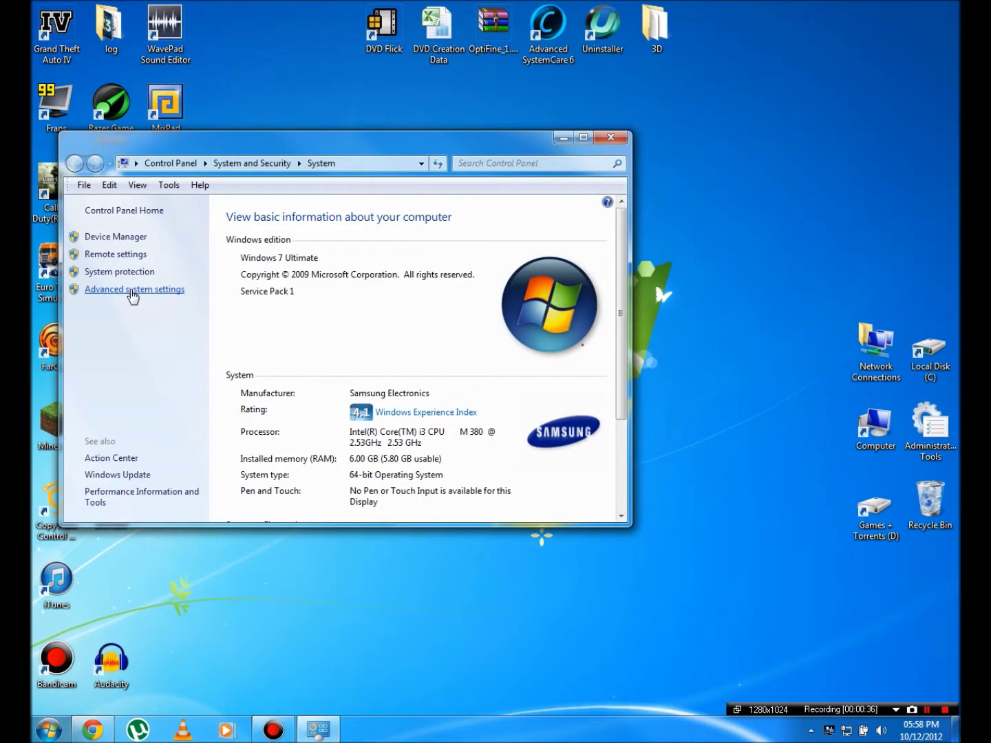
pyautogui.click(134, 293)
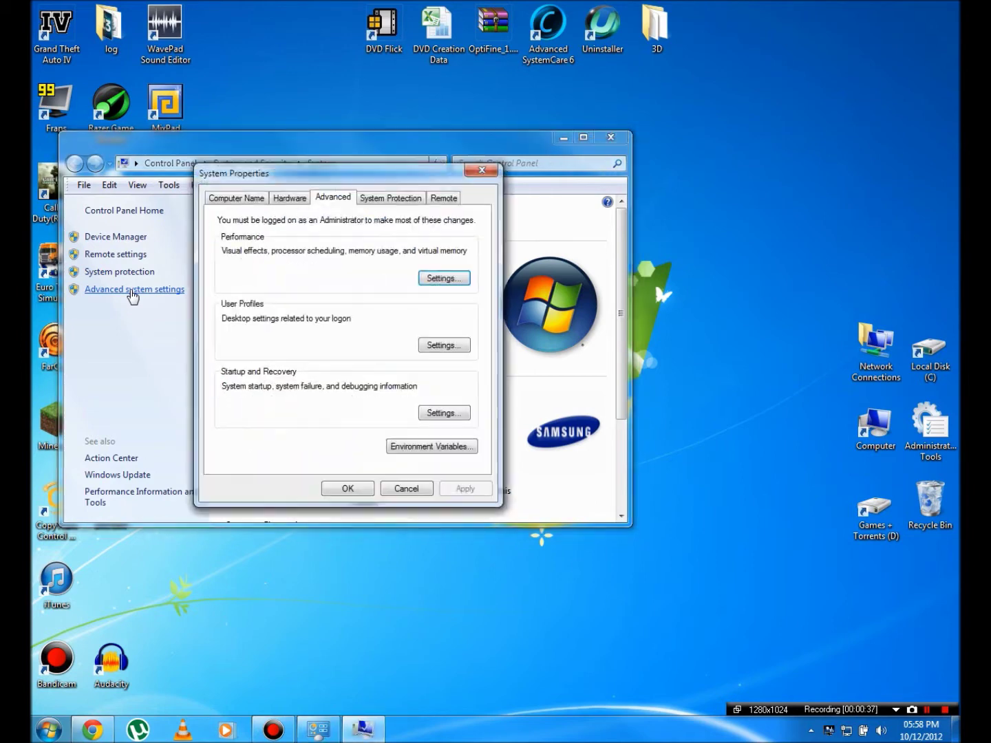
pyautogui.click(443, 279)
pyautogui.click(484, 171)
pyautogui.click(173, 292)
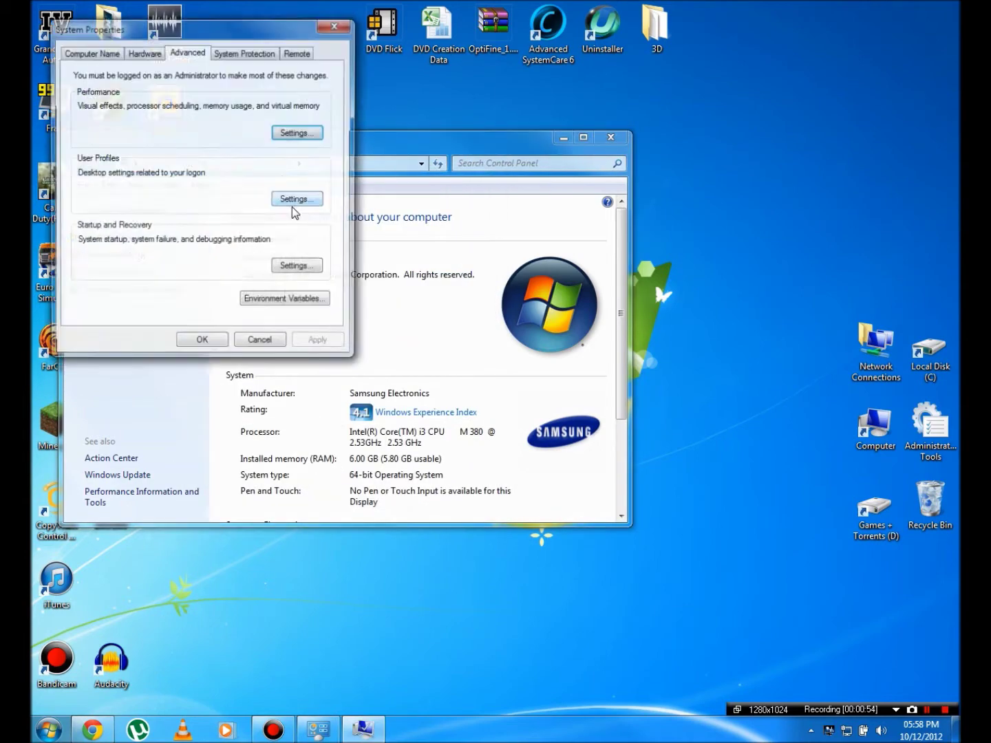
# Choose 'Adjust for best performance', apply it, and confirm Performance Options and System Properties.
pyautogui.click(308, 136)
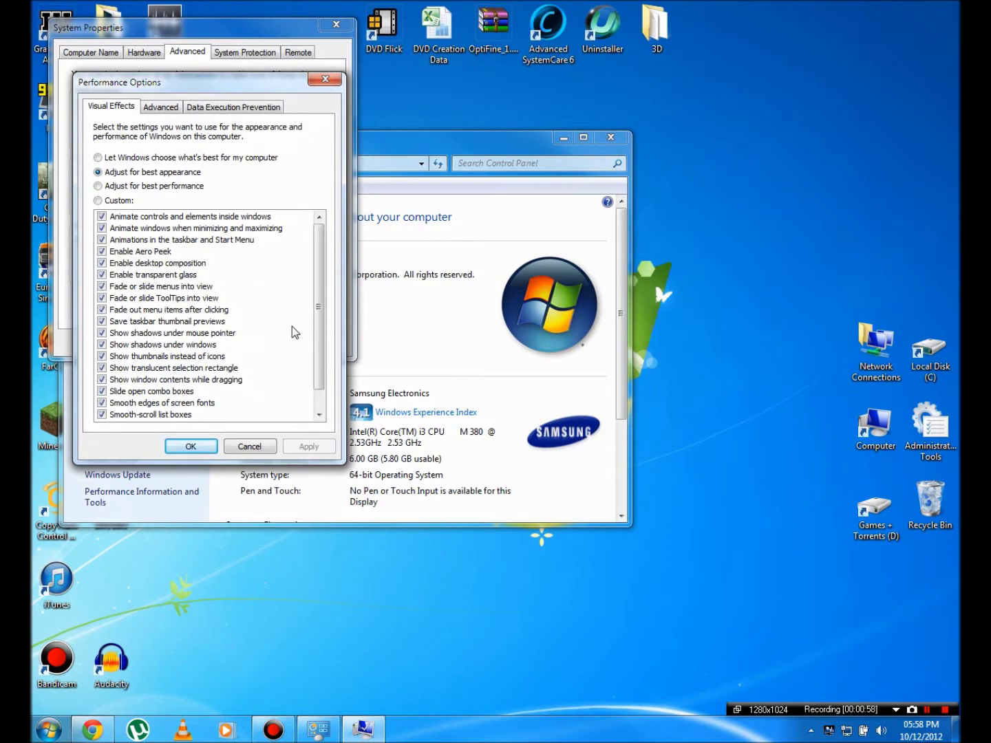
pyautogui.click(98, 185)
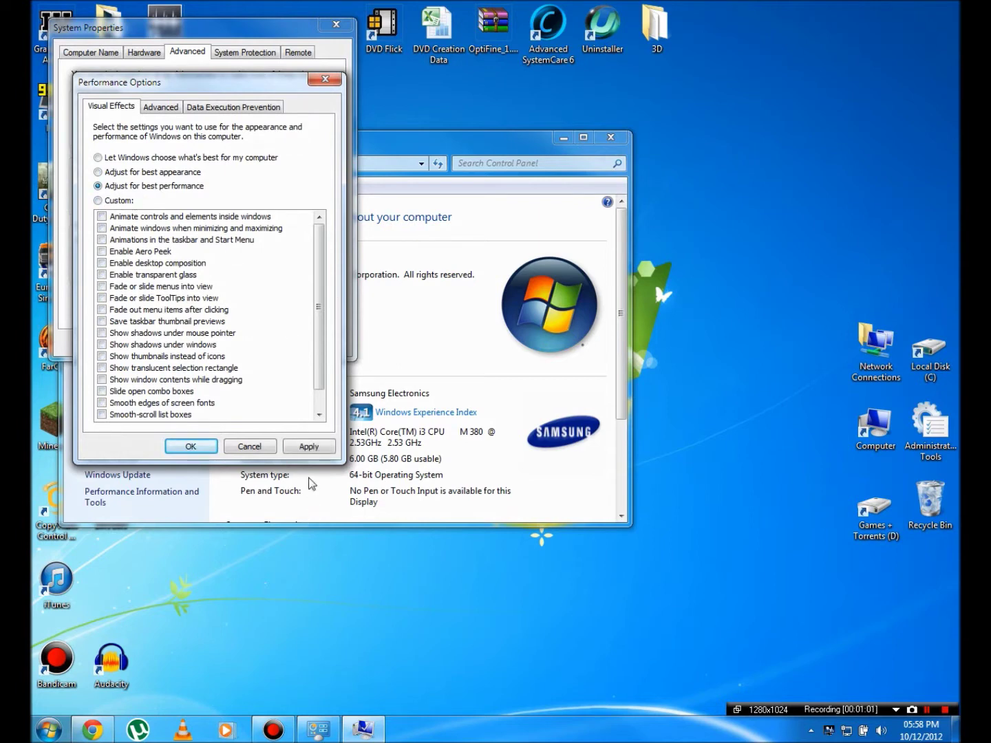
pyautogui.click(309, 448)
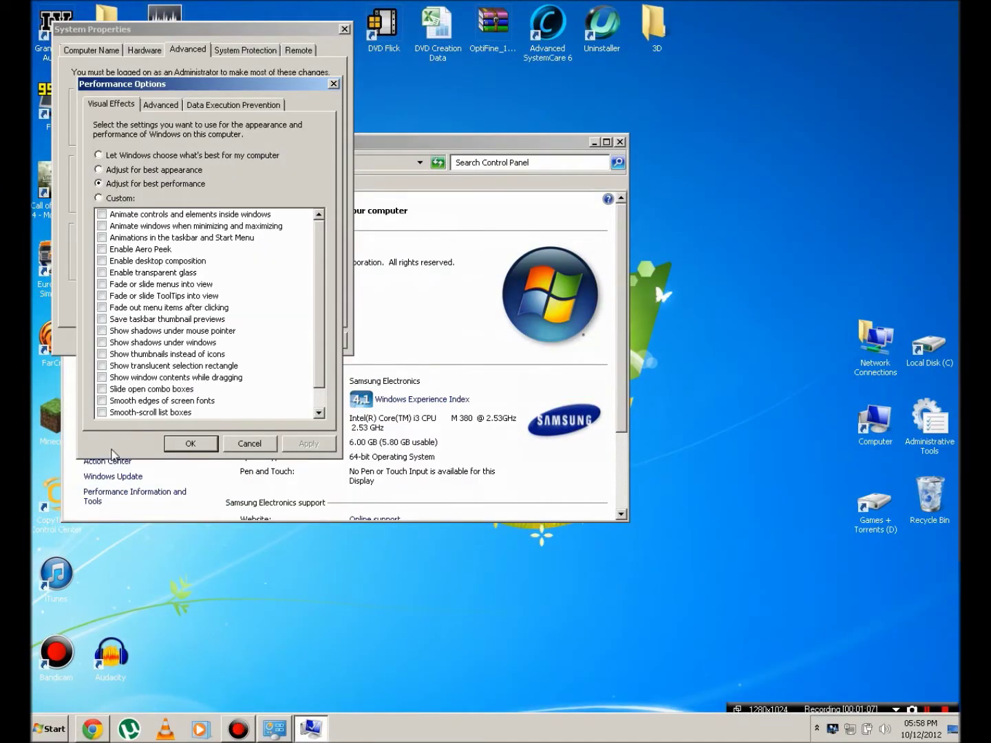
pyautogui.click(191, 442)
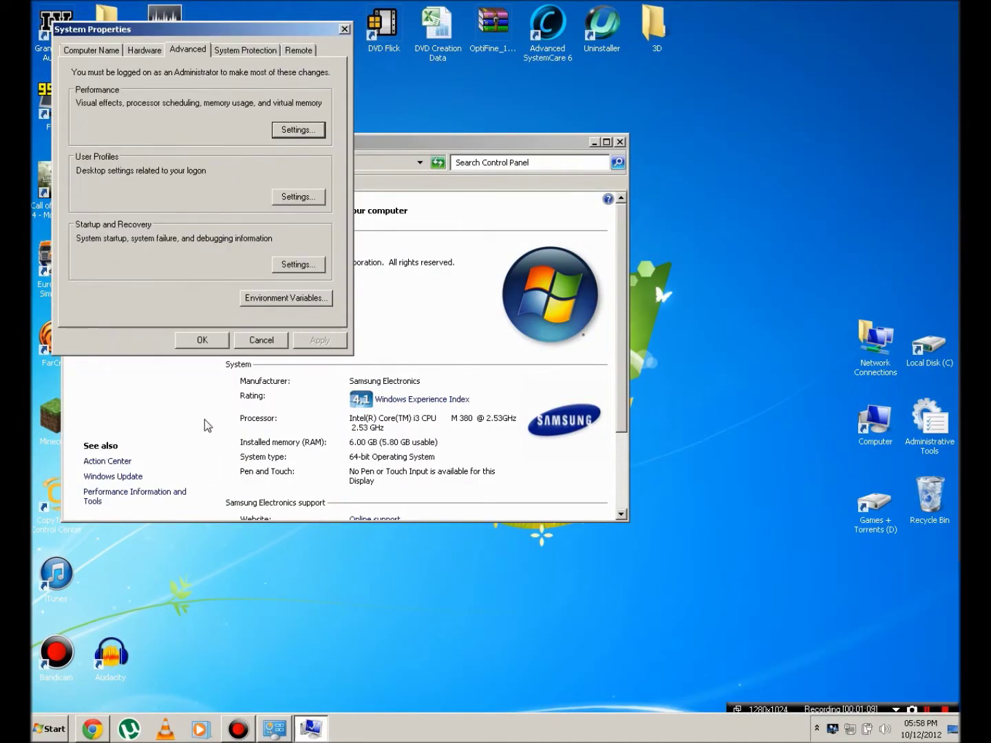
pyautogui.click(203, 341)
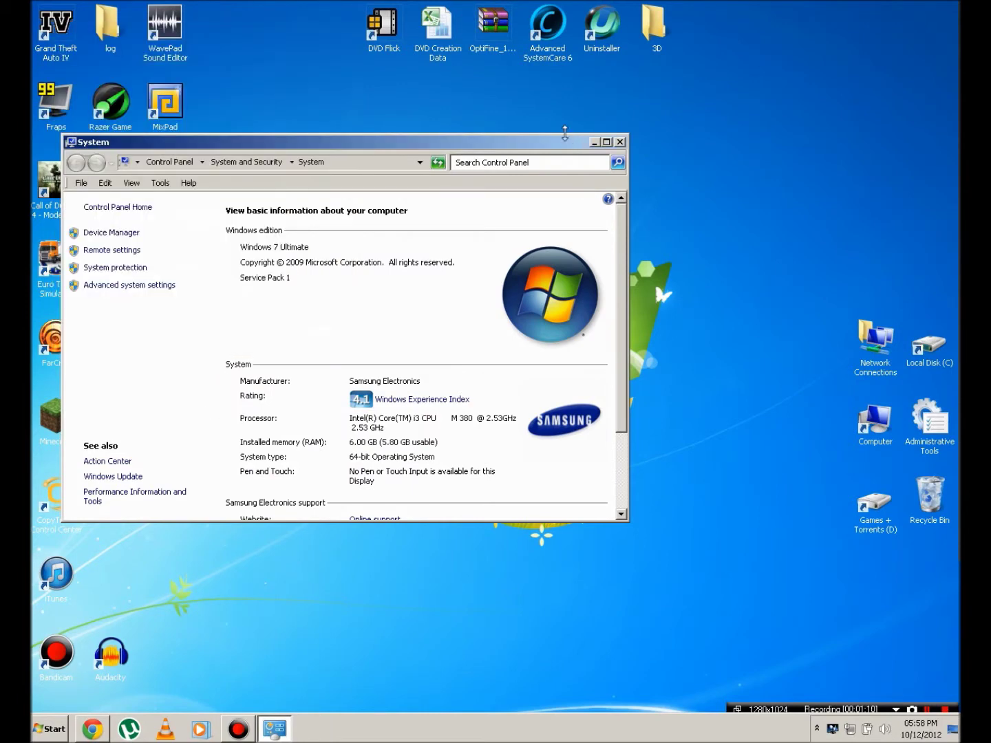
# Minimize, restore and reposition the System window several times, leaving it minimized.
pyautogui.click(594, 143)
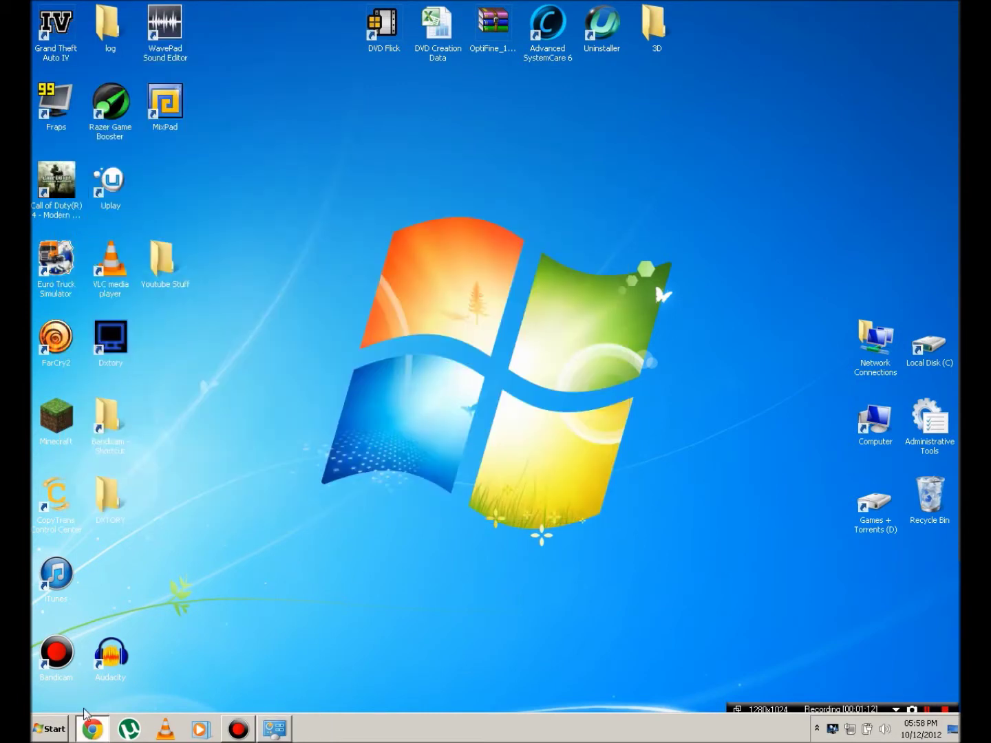
pyautogui.click(57, 727)
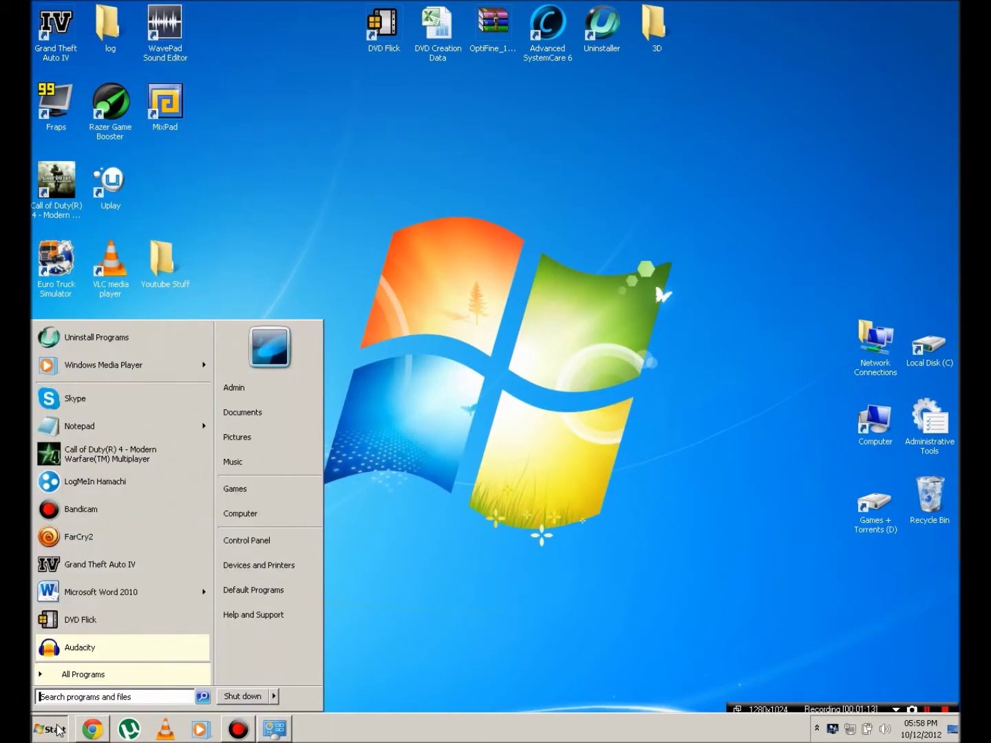
pyautogui.click(374, 368)
pyautogui.moveTo(289, 656); pyautogui.dragTo(211, 481)
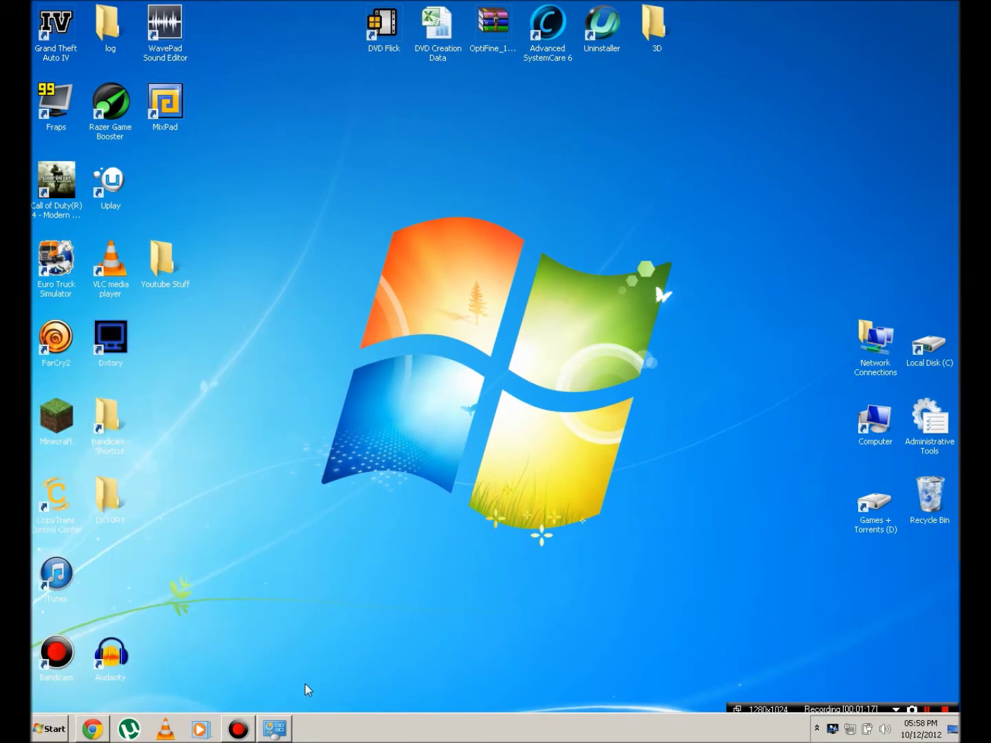
pyautogui.click(288, 731)
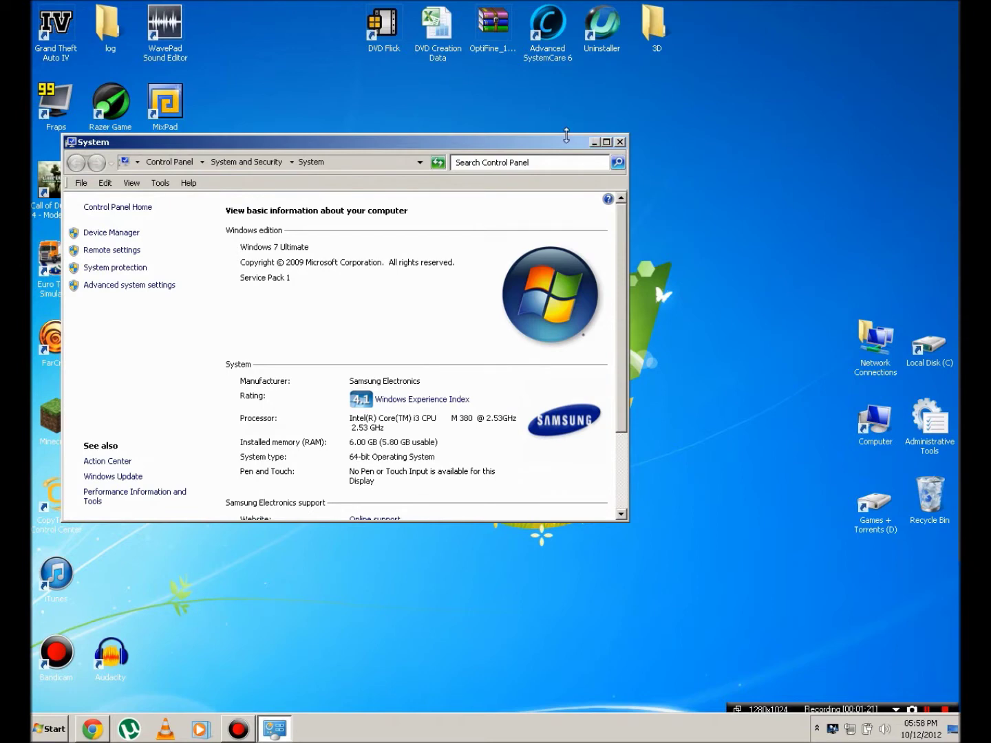
pyautogui.moveTo(581, 144); pyautogui.dragTo(696, 120)
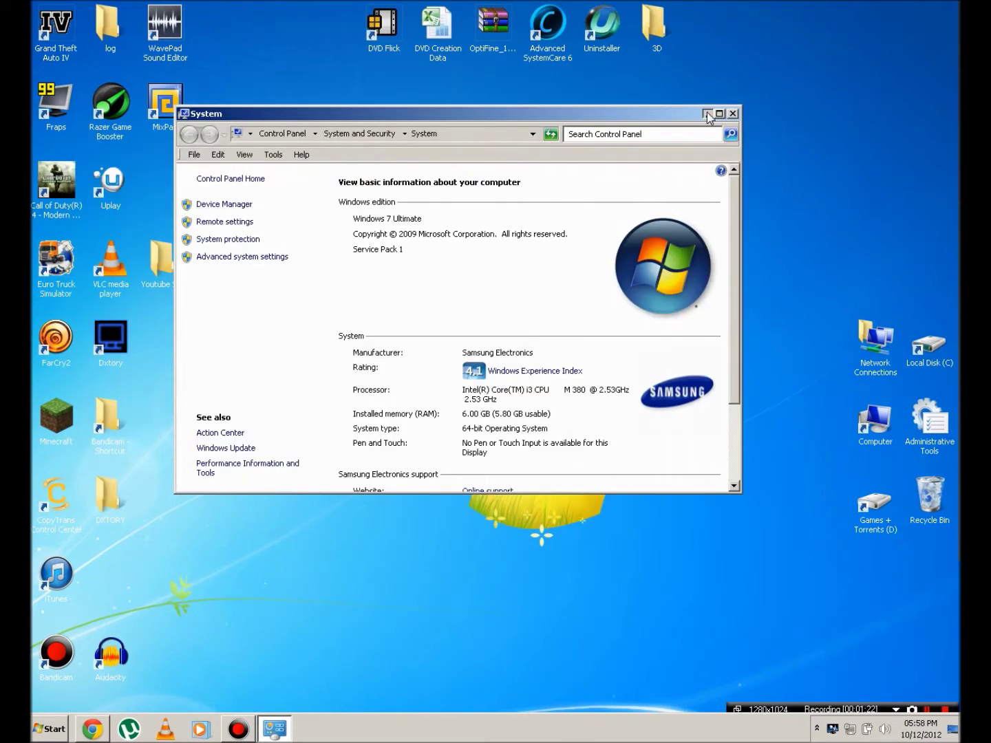
pyautogui.click(707, 114)
pyautogui.click(275, 728)
pyautogui.moveTo(622, 114); pyautogui.dragTo(667, 190)
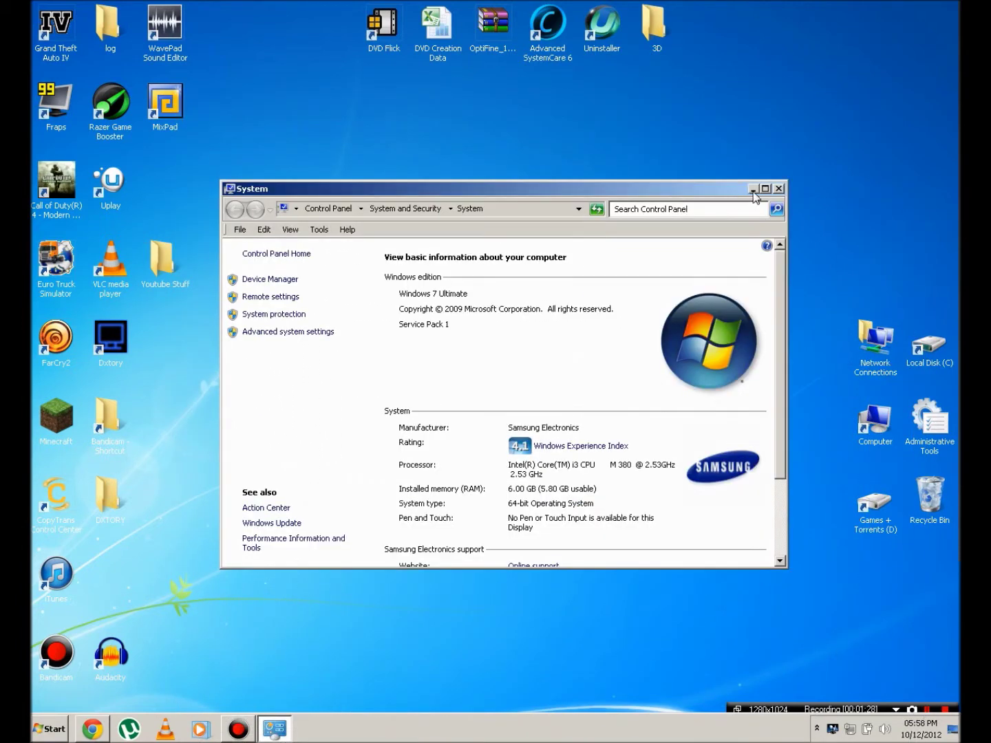
pyautogui.click(753, 189)
# Select and deselect desktop icons, then bring the System window back.
pyautogui.click(177, 263)
pyautogui.click(199, 311)
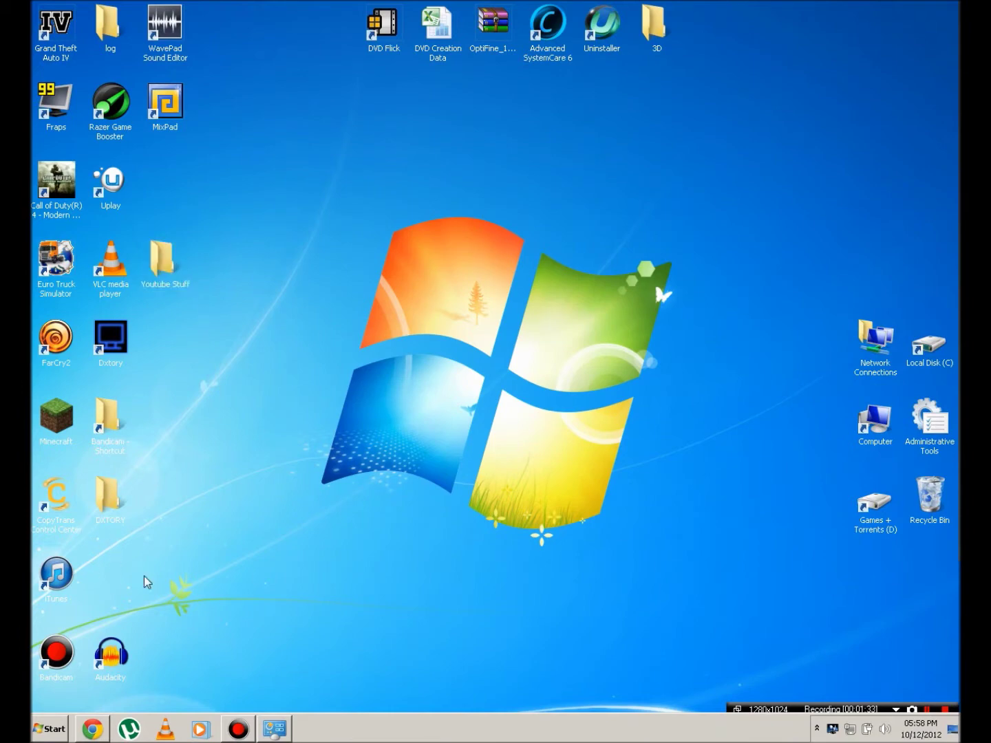
pyautogui.moveTo(153, 575); pyautogui.dragTo(242, 688)
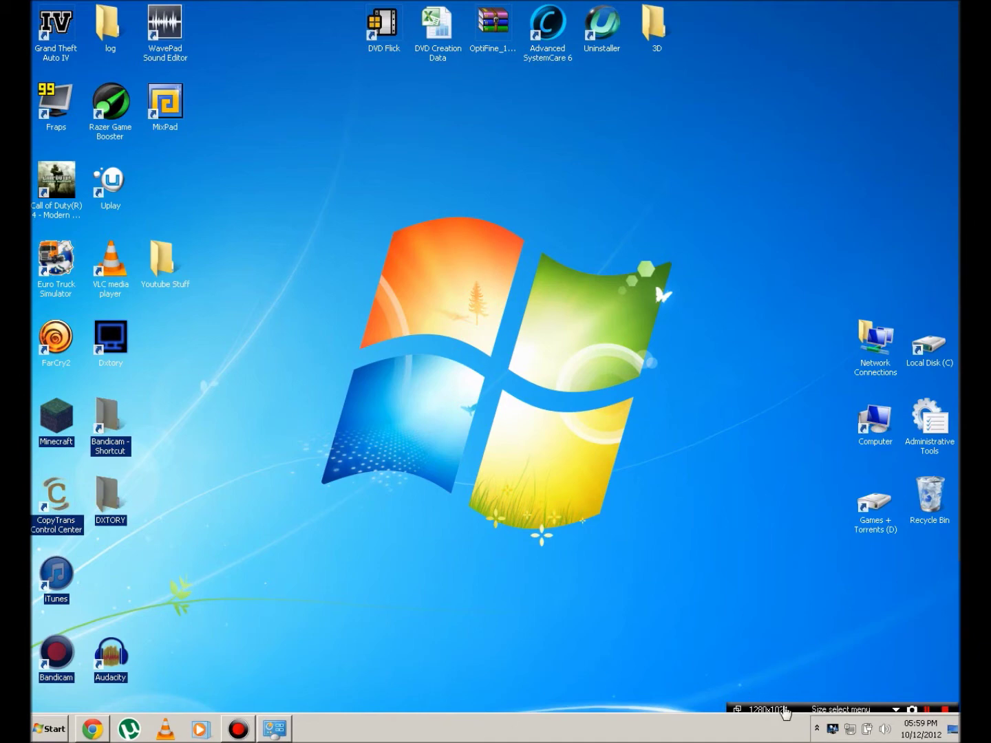
pyautogui.click(771, 706)
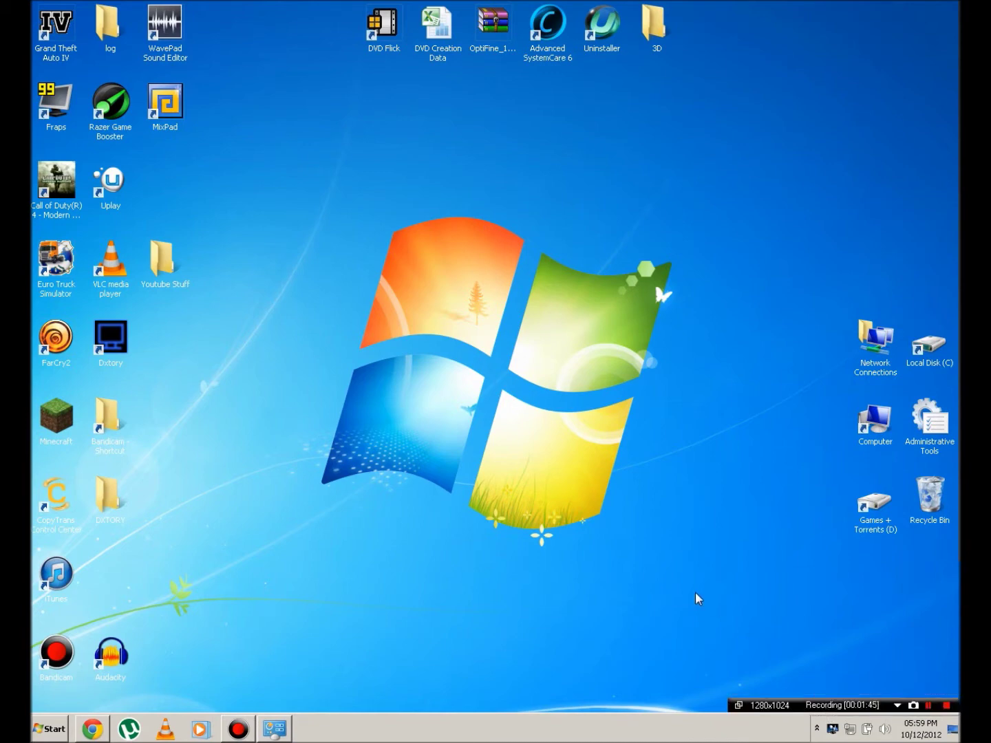
pyautogui.click(617, 28)
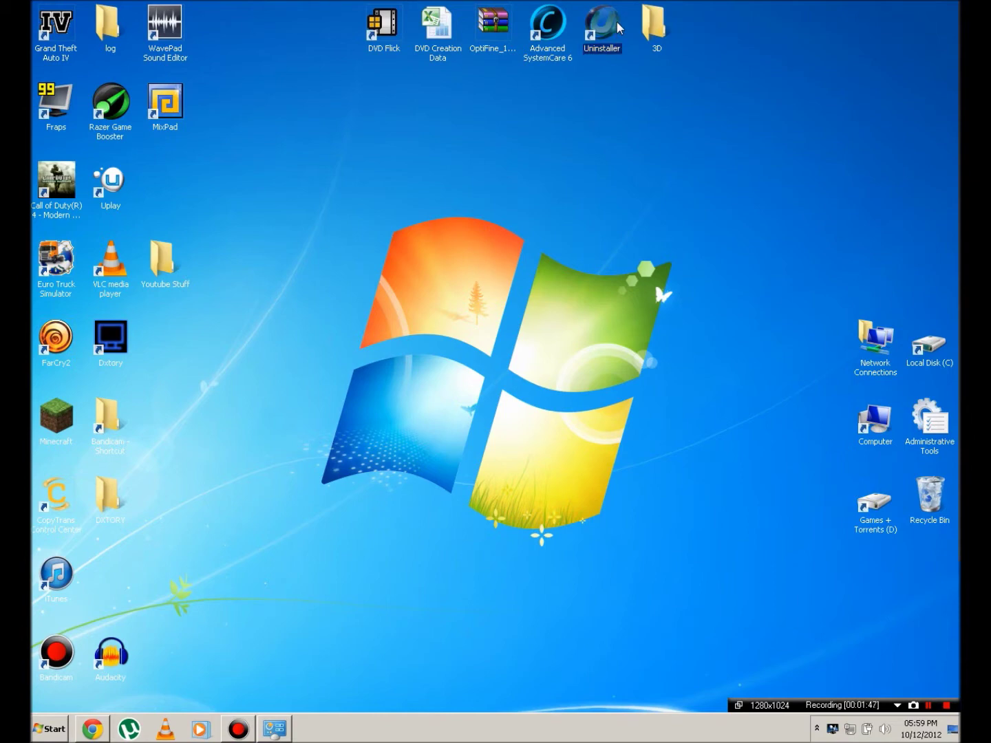
pyautogui.click(648, 224)
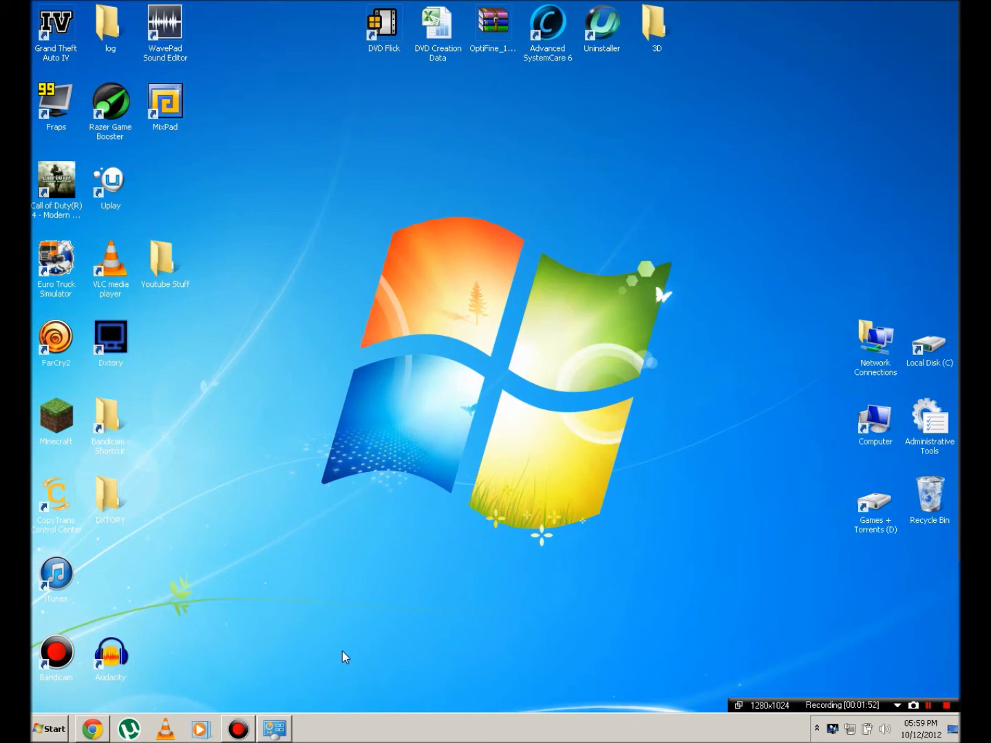
pyautogui.click(265, 728)
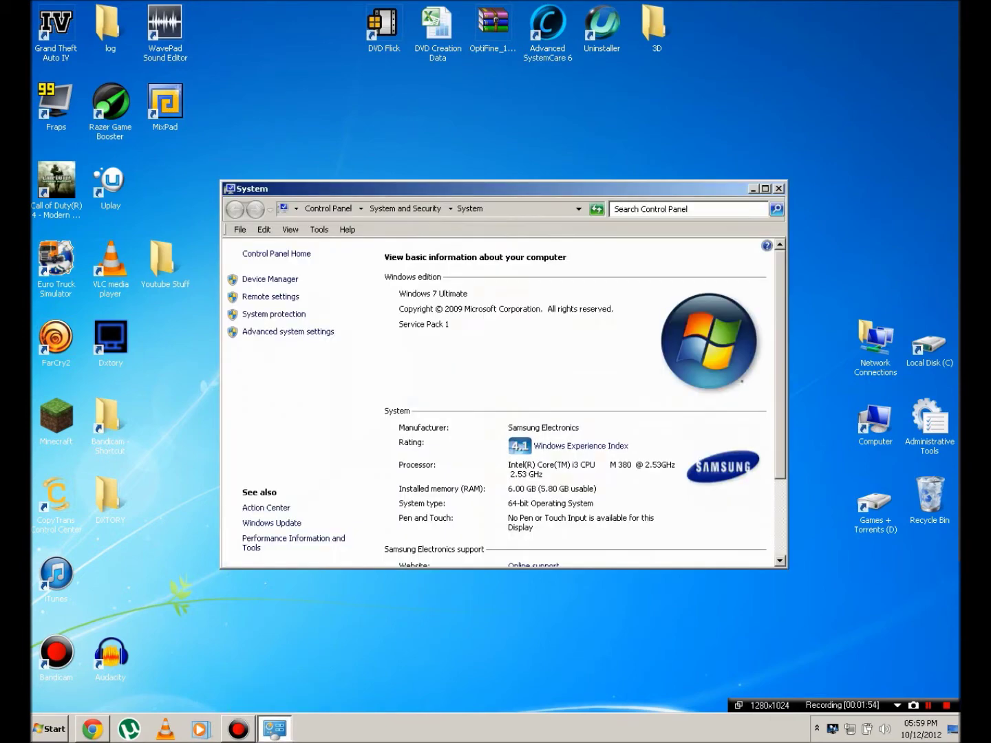
pyautogui.click(753, 189)
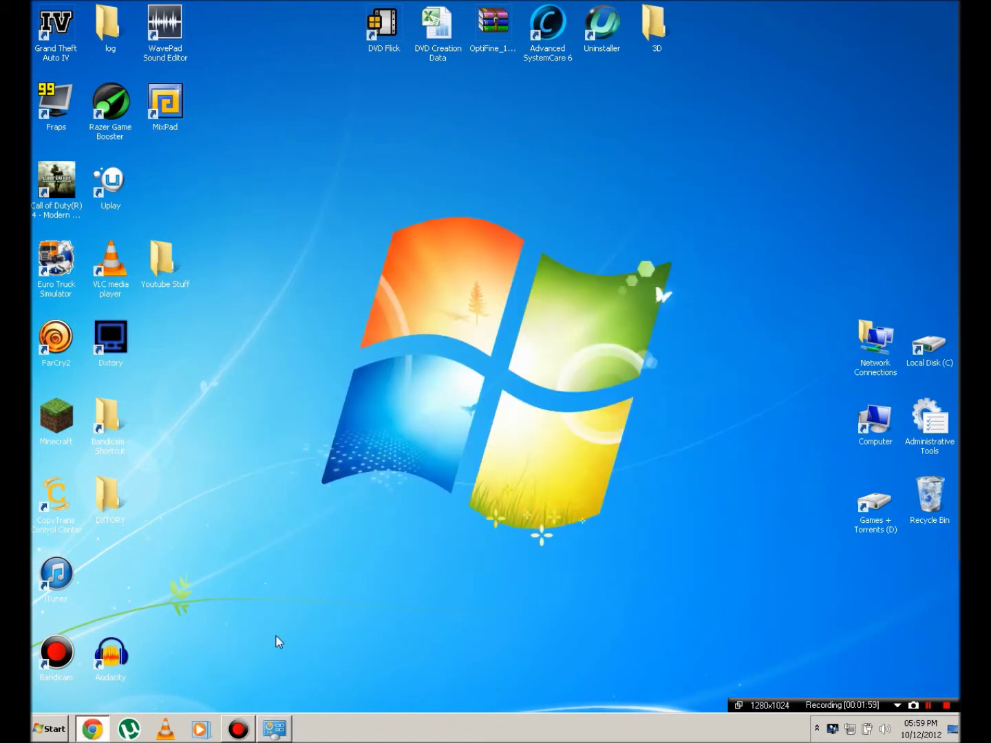
# Open Virtual Memory from Advanced system settings, Performance Settings and its Advanced tab.
pyautogui.click(273, 731)
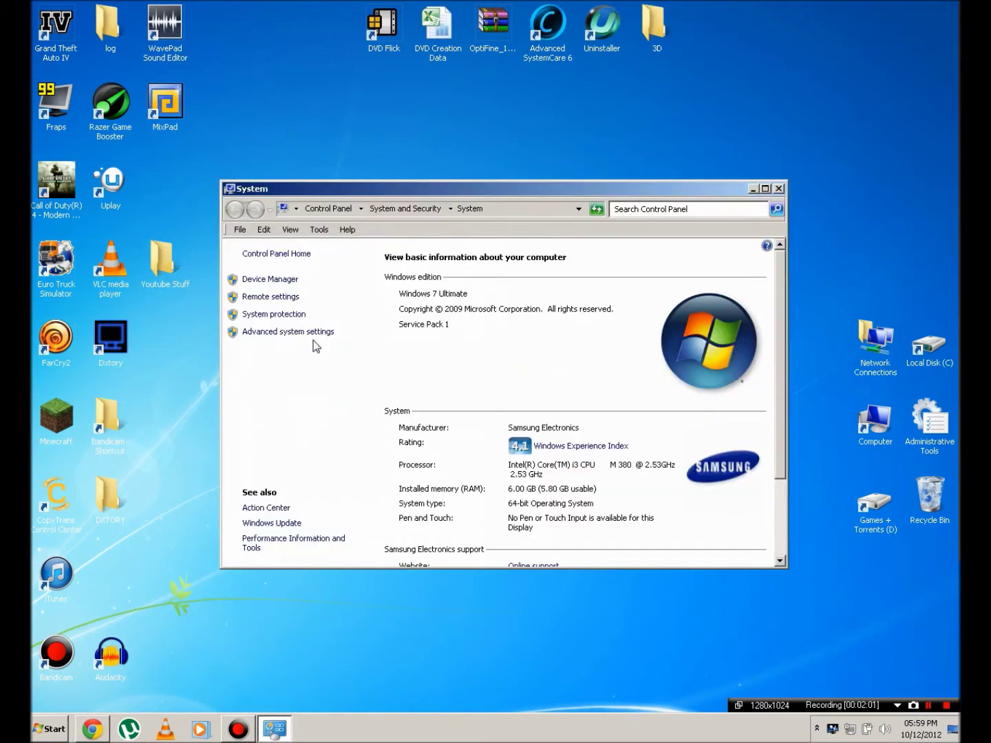
pyautogui.click(319, 333)
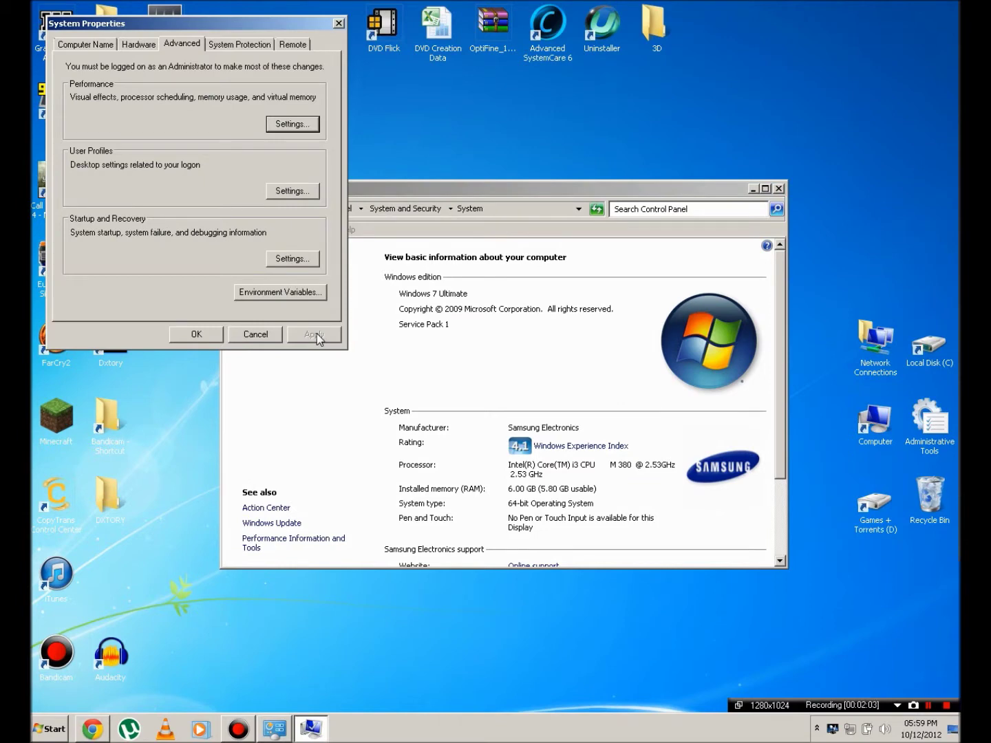
pyautogui.click(280, 124)
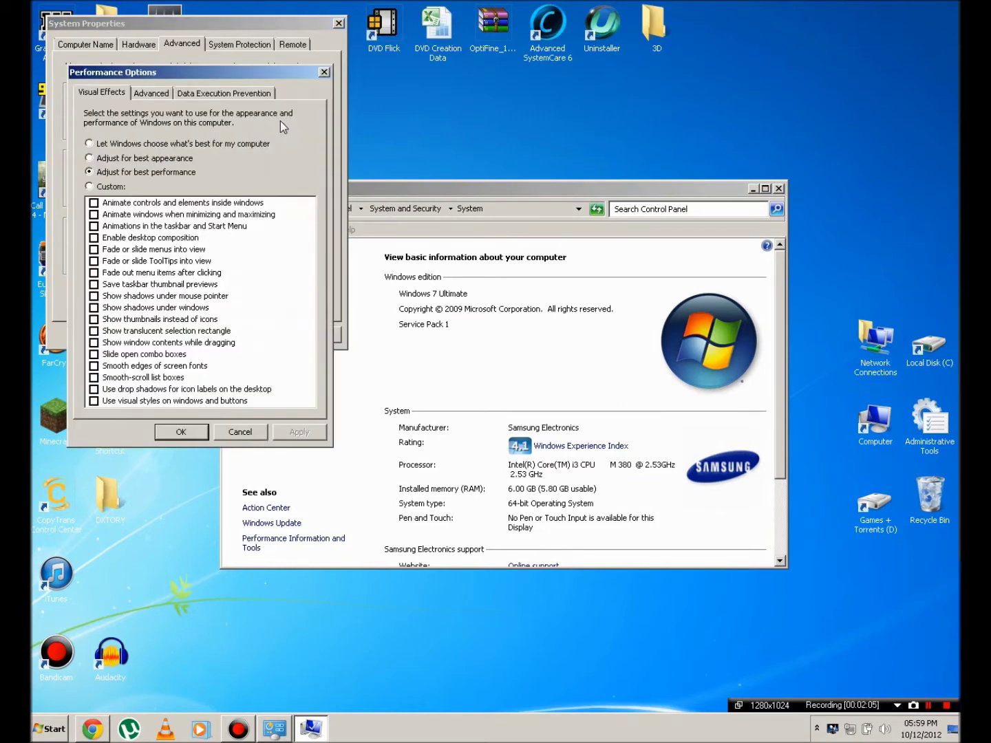
pyautogui.click(152, 95)
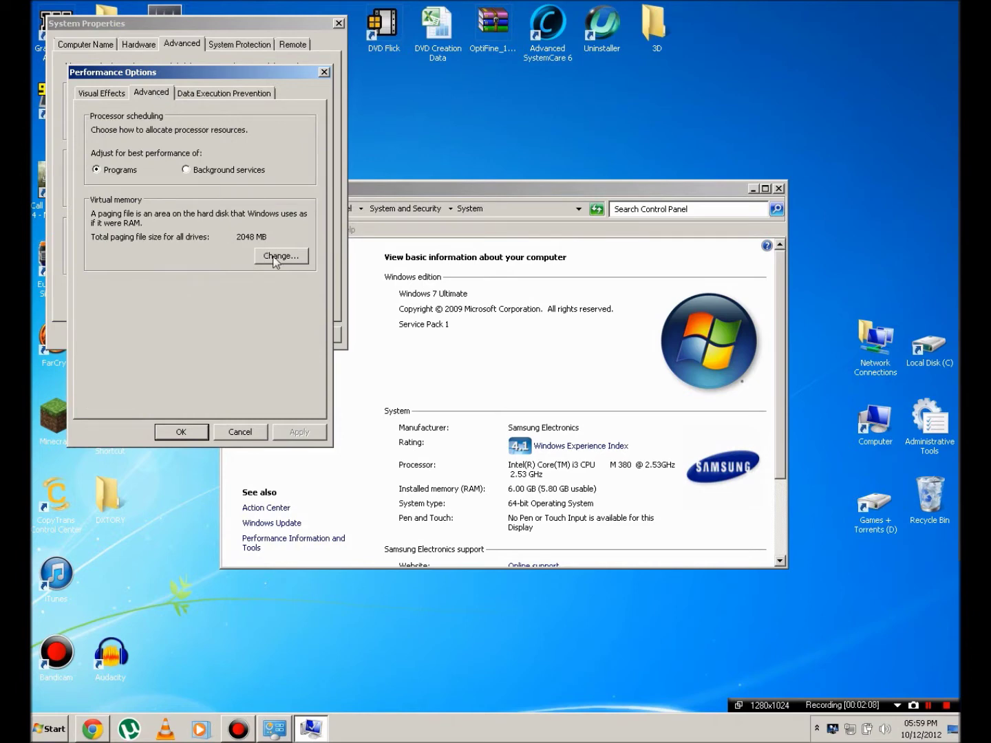
pyautogui.click(277, 257)
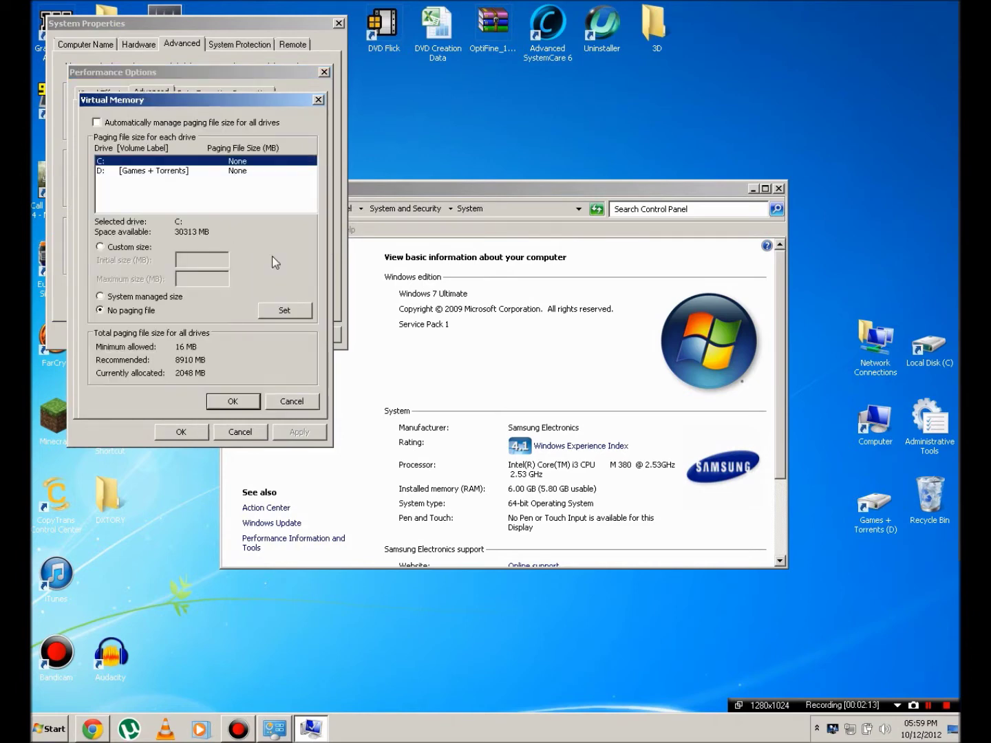
pyautogui.click(276, 400)
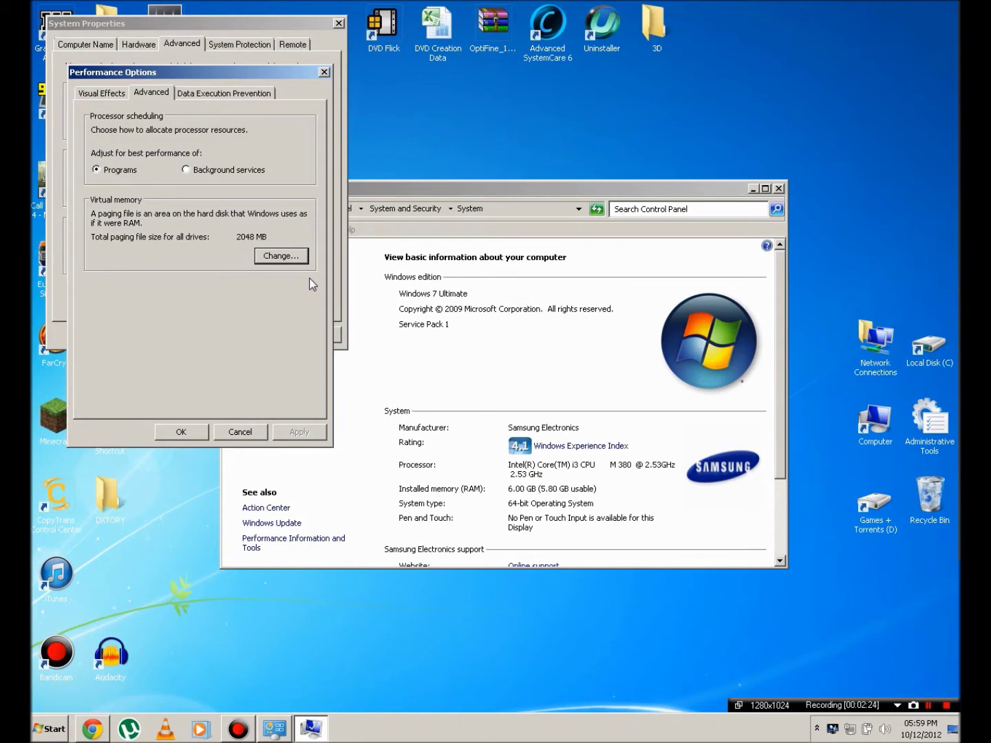
pyautogui.click(297, 257)
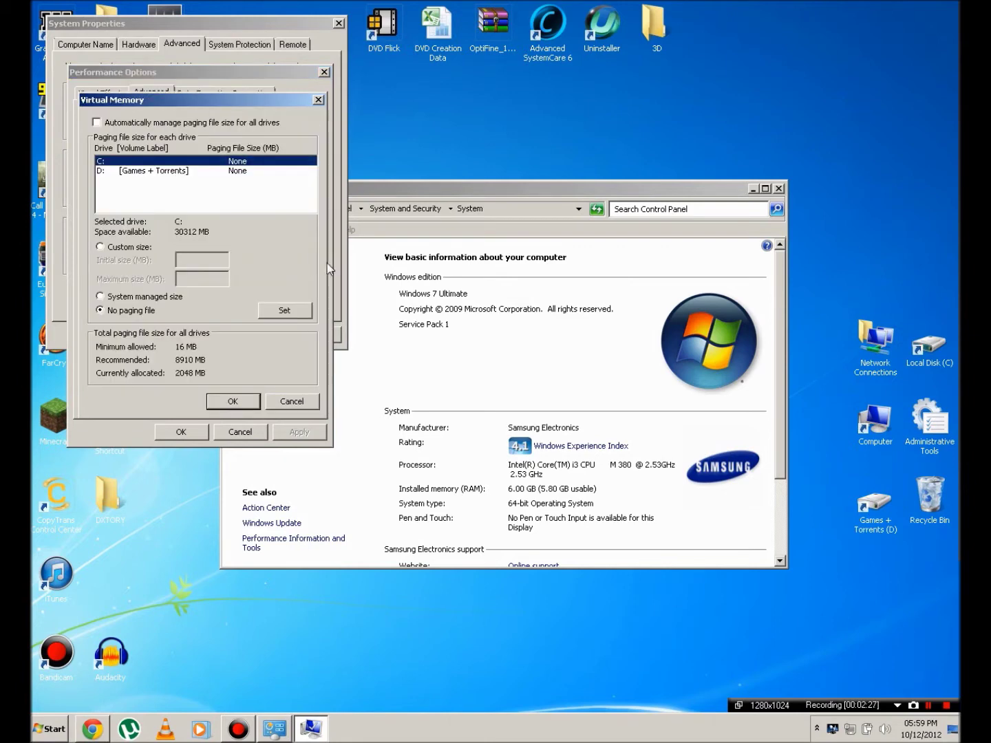
# Select drive C: in the paging file list and choose Custom size.
pyautogui.click(211, 171)
pyautogui.click(233, 161)
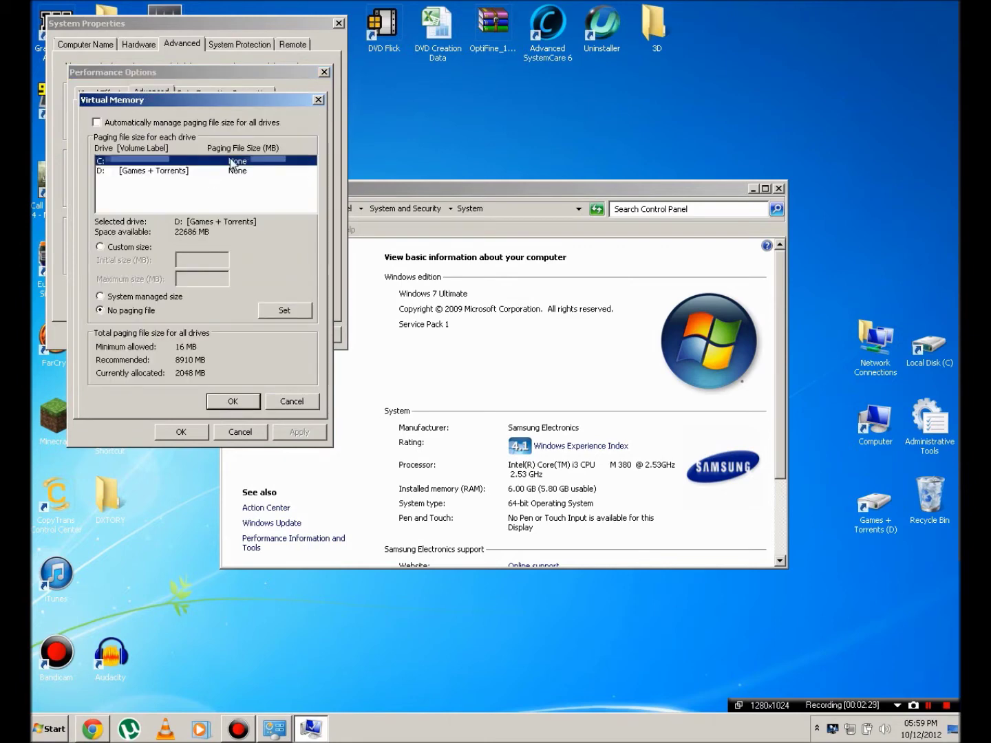
pyautogui.click(241, 171)
pyautogui.click(249, 162)
pyautogui.click(251, 171)
pyautogui.click(251, 162)
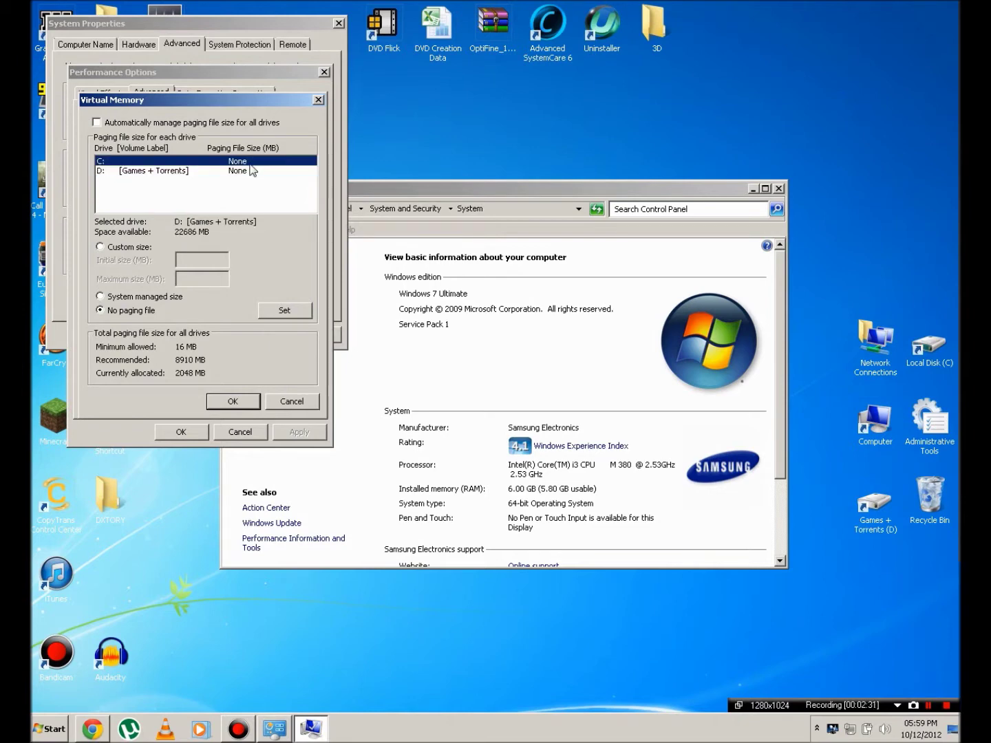
pyautogui.click(251, 170)
pyautogui.click(251, 162)
pyautogui.click(255, 170)
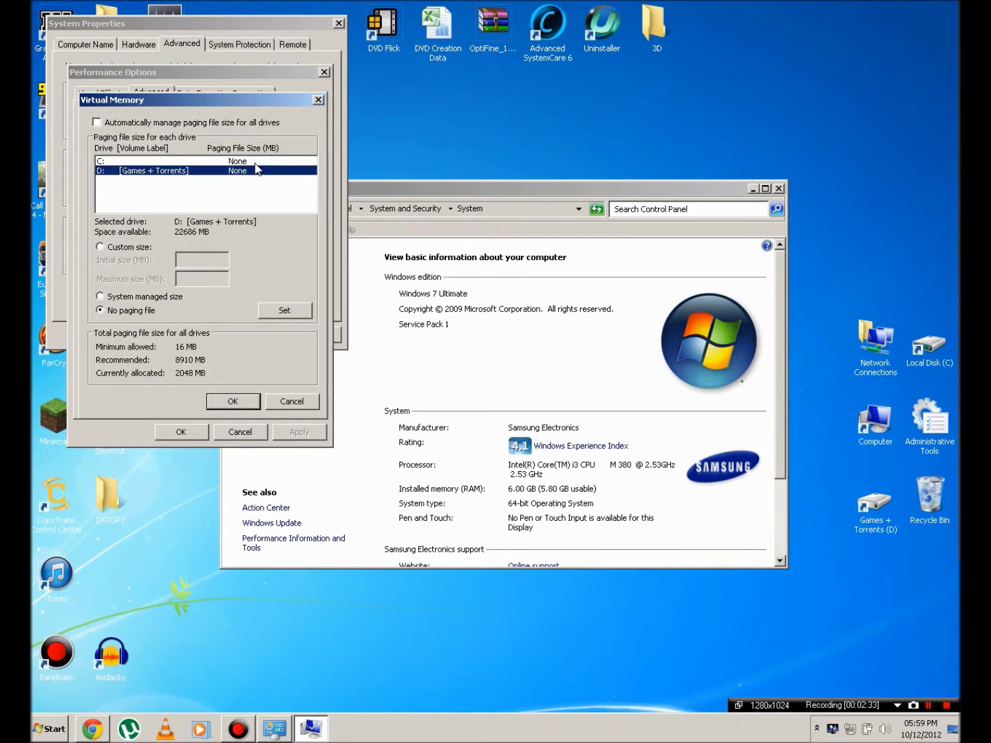
pyautogui.click(257, 162)
pyautogui.click(260, 171)
pyautogui.click(262, 163)
pyautogui.click(265, 171)
pyautogui.click(267, 162)
pyautogui.click(269, 171)
pyautogui.click(269, 163)
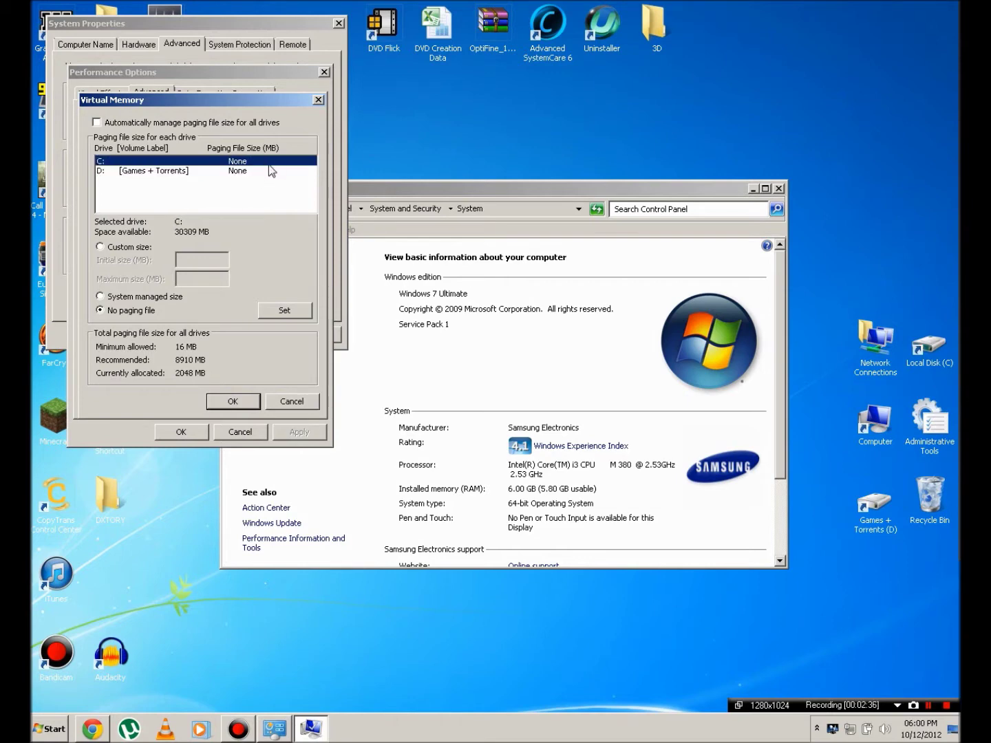
pyautogui.click(269, 170)
pyautogui.click(269, 162)
pyautogui.click(126, 248)
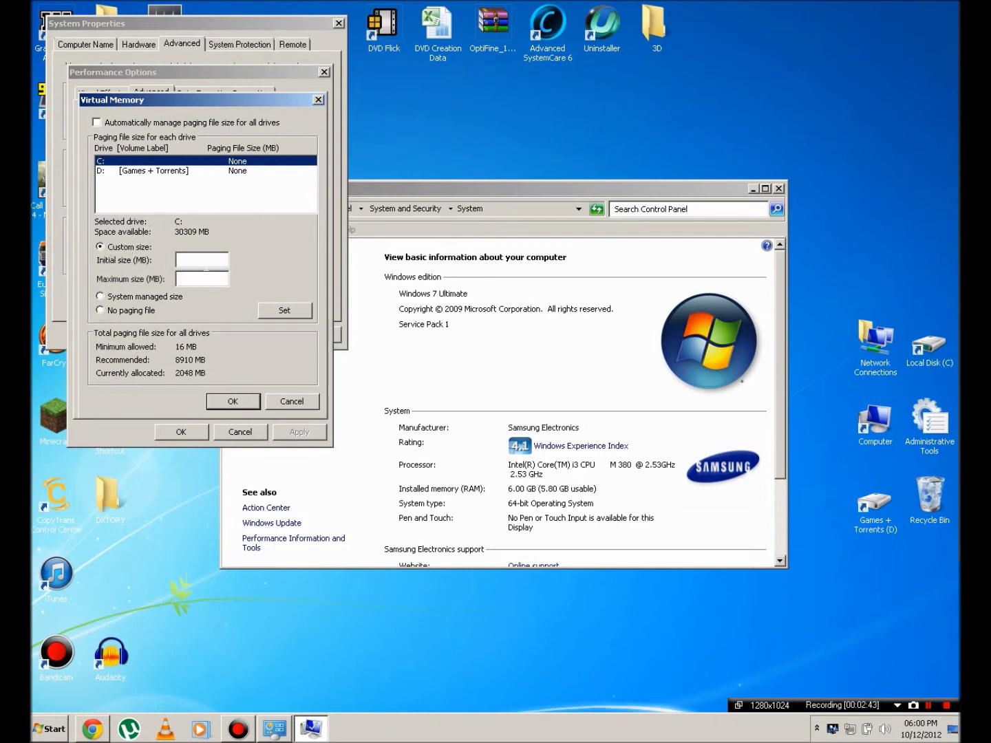
# Set C:'s paging file to initial 1024 MB and maximum 1536 MB, accepting the restart notice.
pyautogui.click(207, 265)
pyautogui.write('1024')
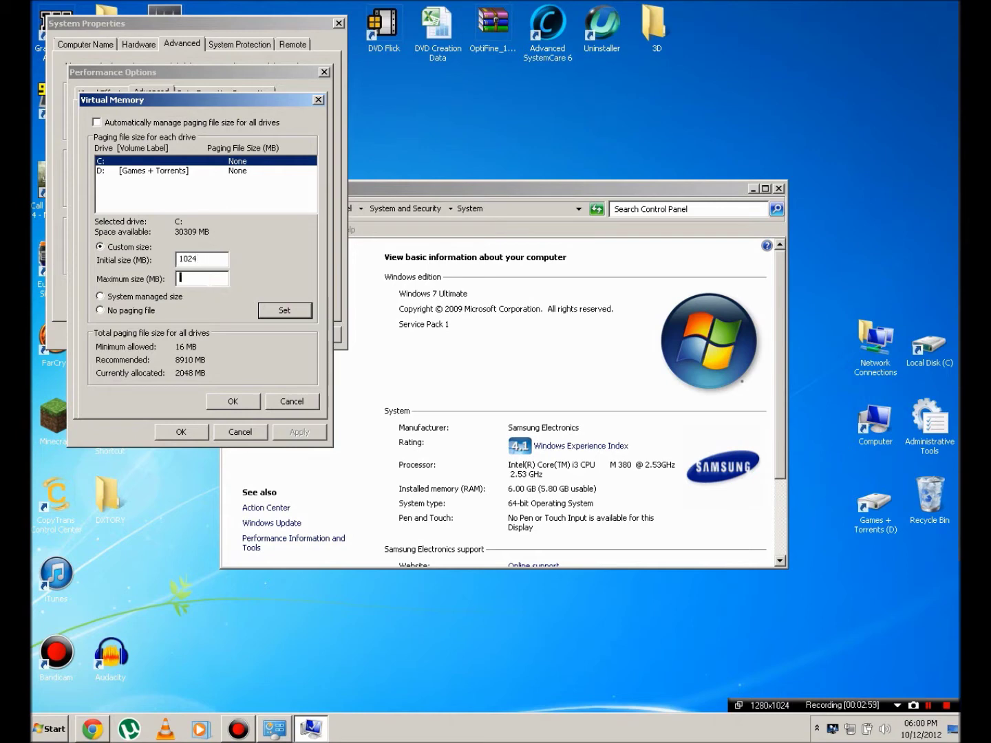
pyautogui.click(93, 729)
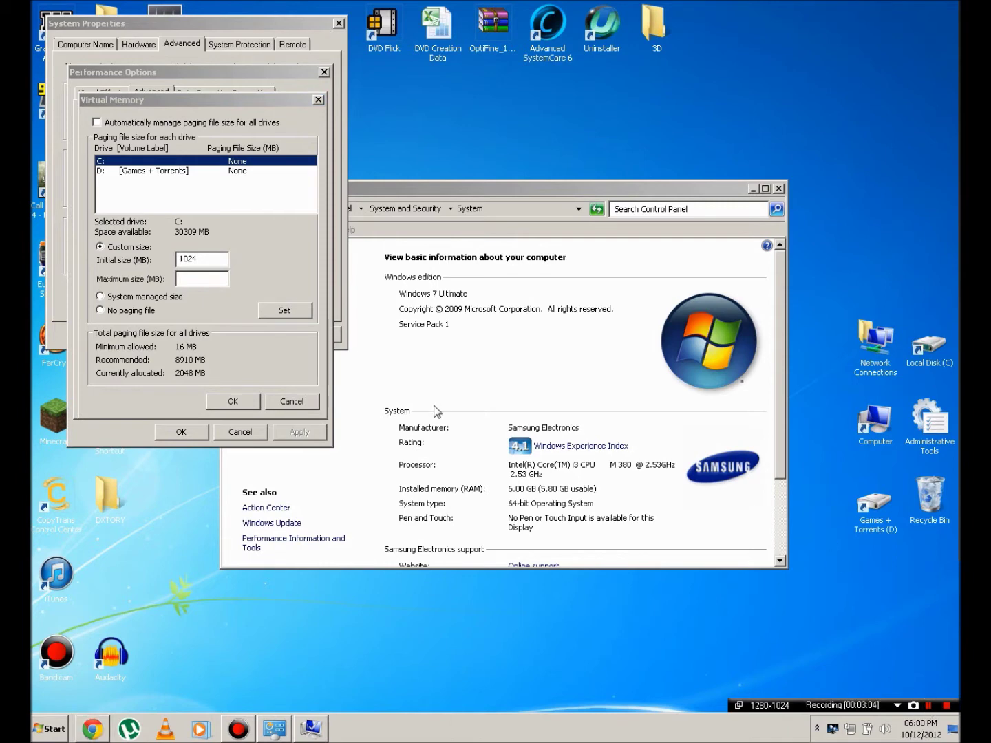
pyautogui.click(208, 278)
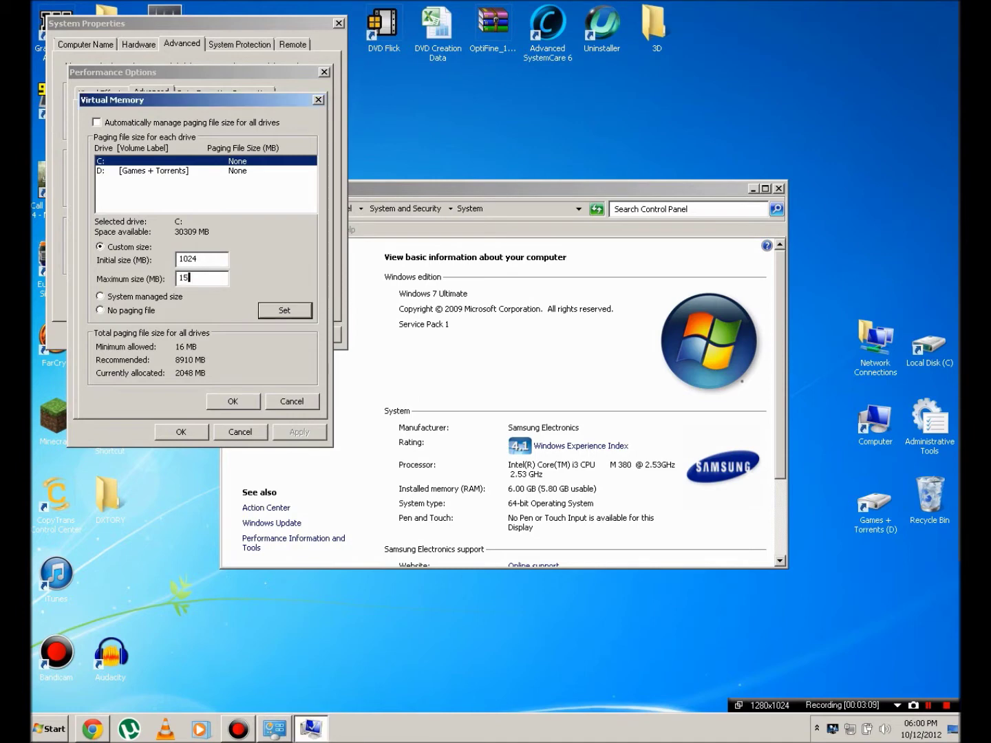
pyautogui.write('6')
pyautogui.click(299, 312)
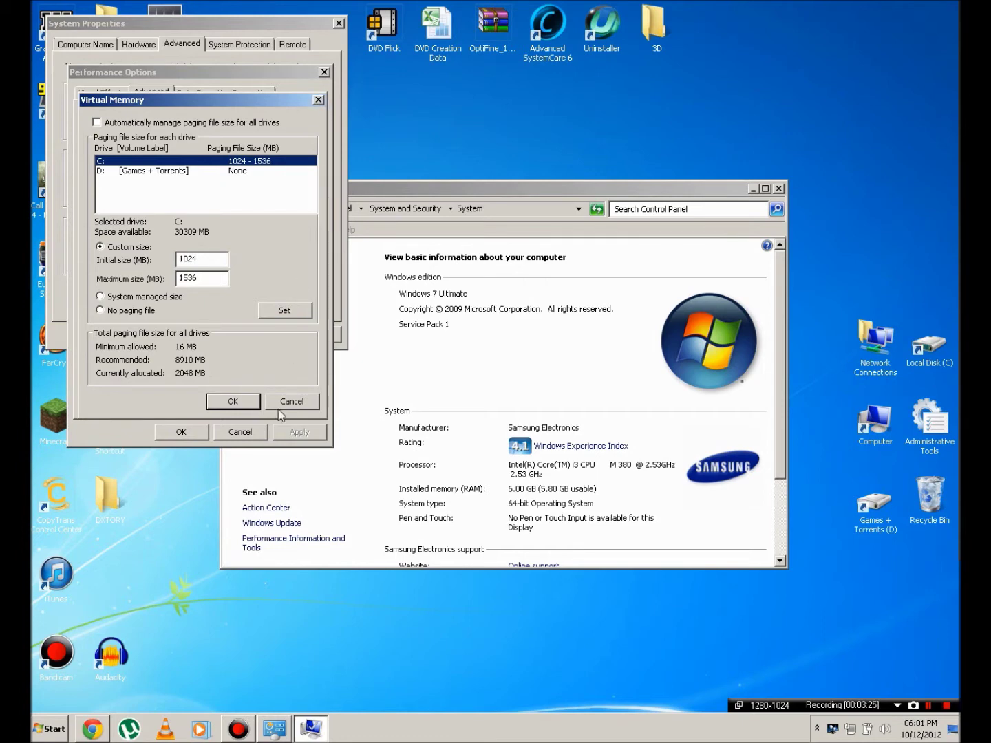
pyautogui.click(238, 403)
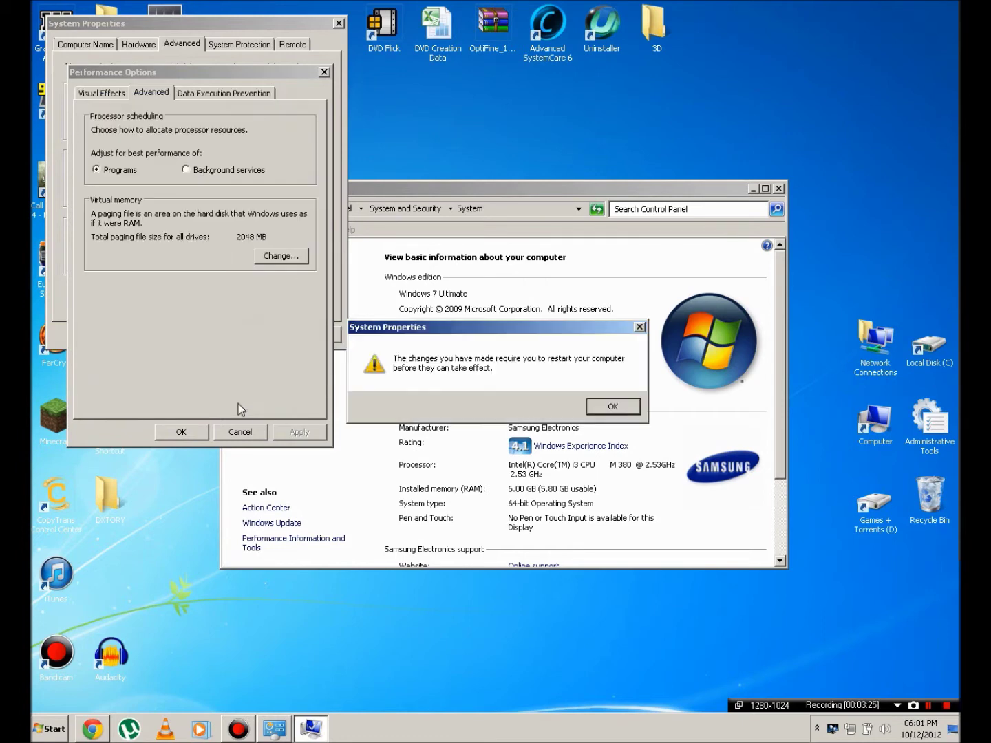
pyautogui.click(621, 410)
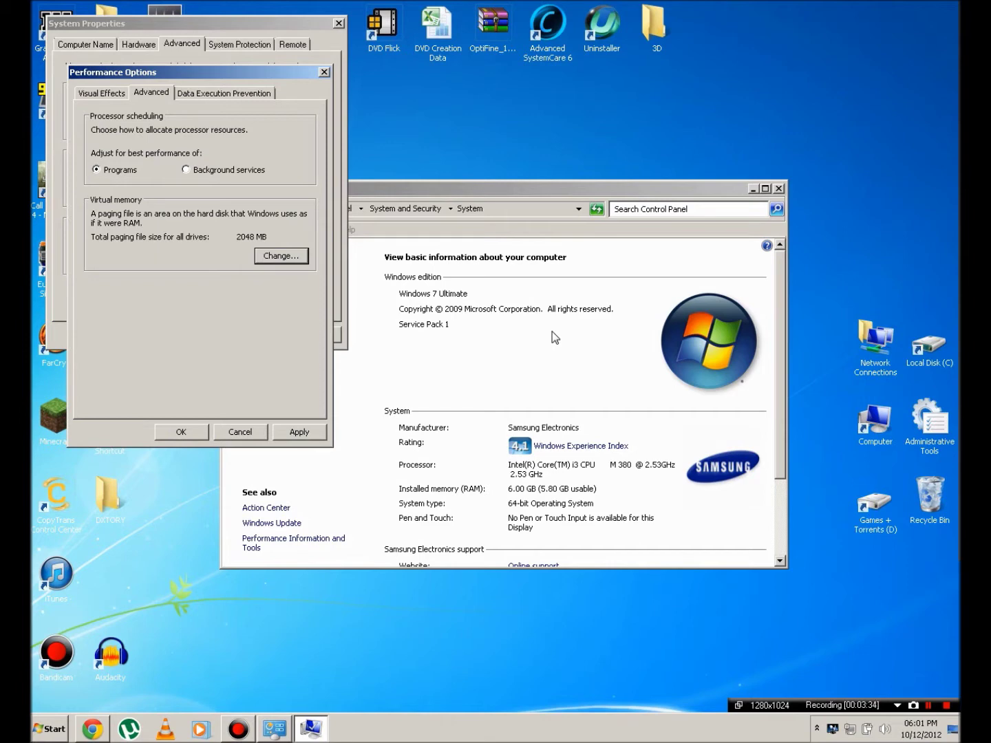
# Recheck the virtual memory values, then close Performance Options, System Properties and the System window.
pyautogui.click(281, 255)
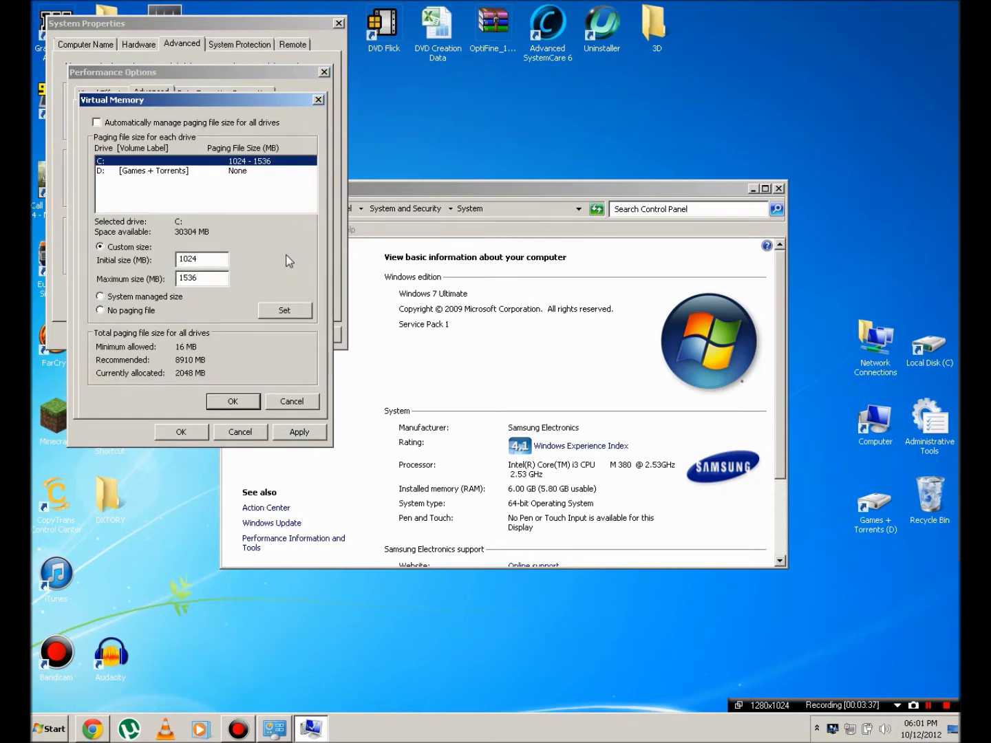
pyautogui.doubleClick(187, 278)
pyautogui.click(227, 401)
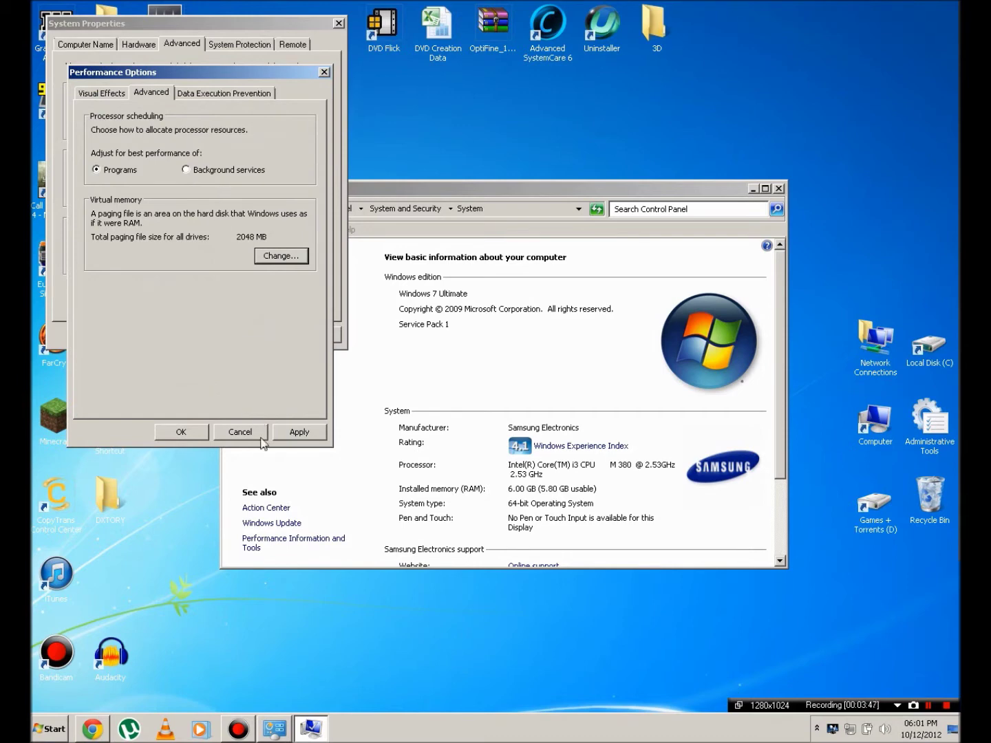
pyautogui.click(324, 71)
pyautogui.click(339, 23)
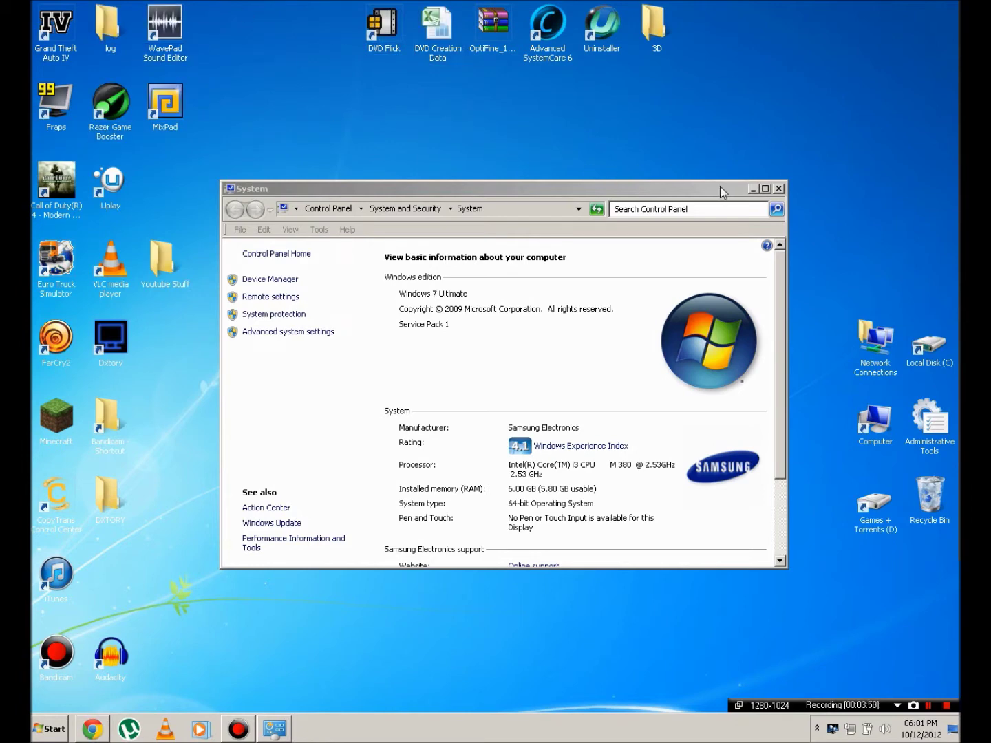
pyautogui.click(779, 191)
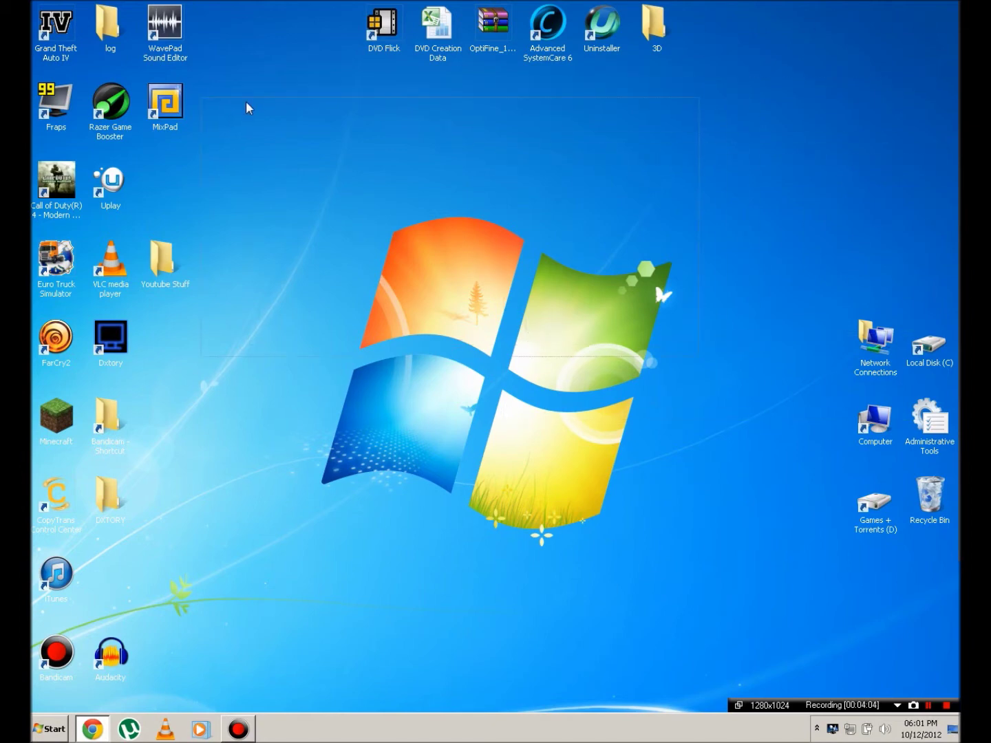
# Search Google for 'advanced sytem care 6' and open IObit's Advanced SystemCare download page.
pyautogui.hotkey('alt', 'Tab')
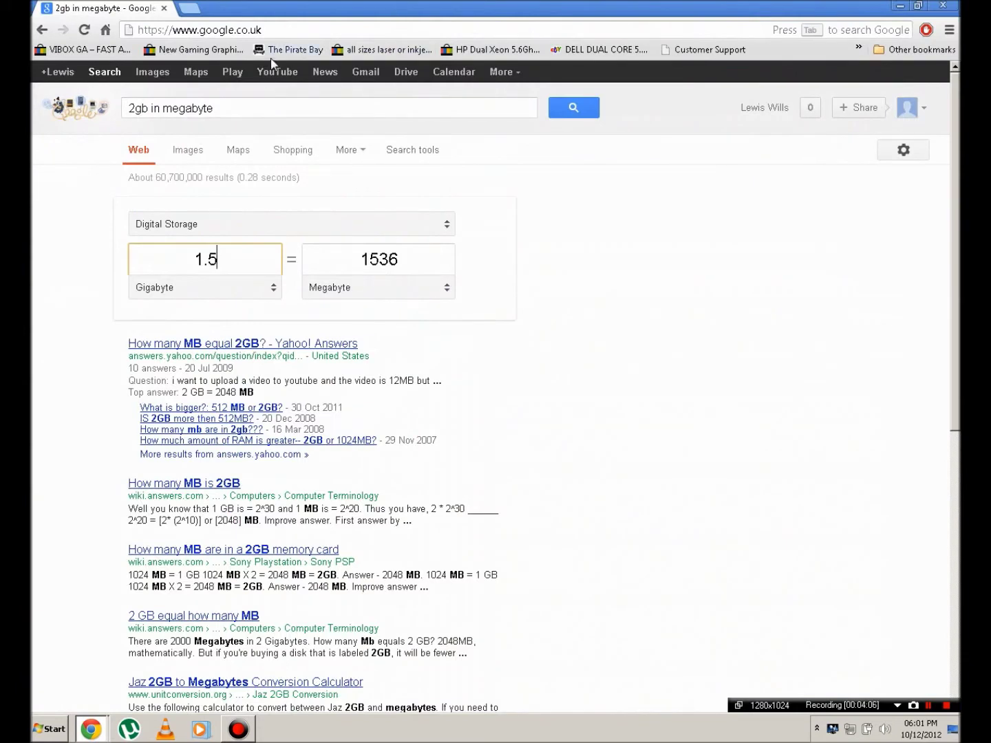
pyautogui.click(303, 29)
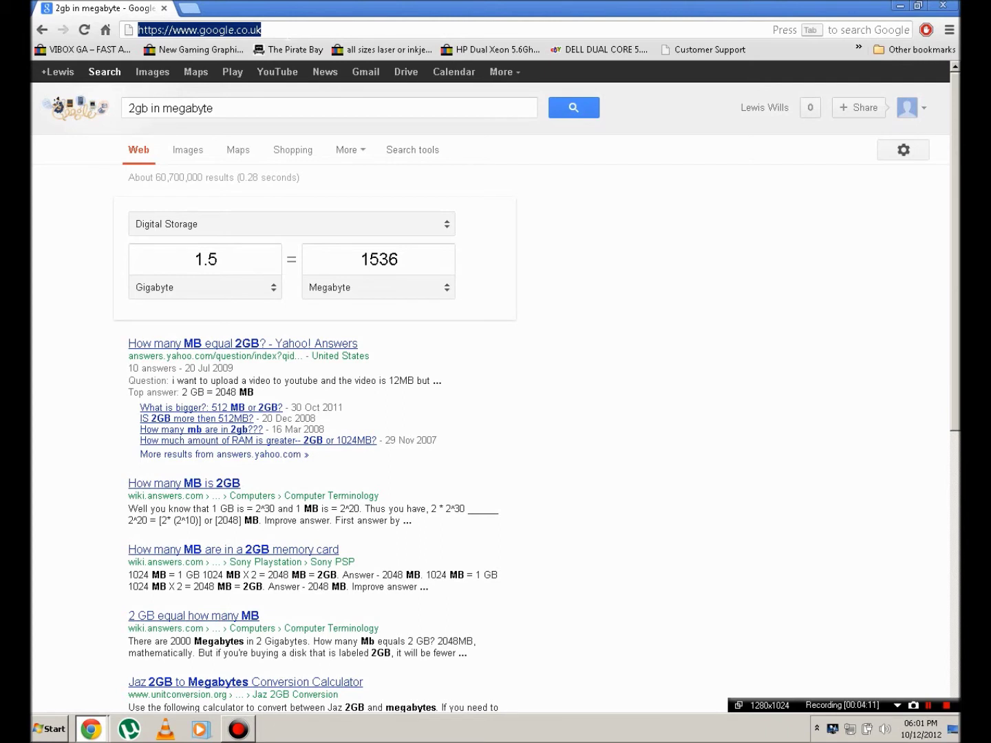
pyautogui.press('Return')
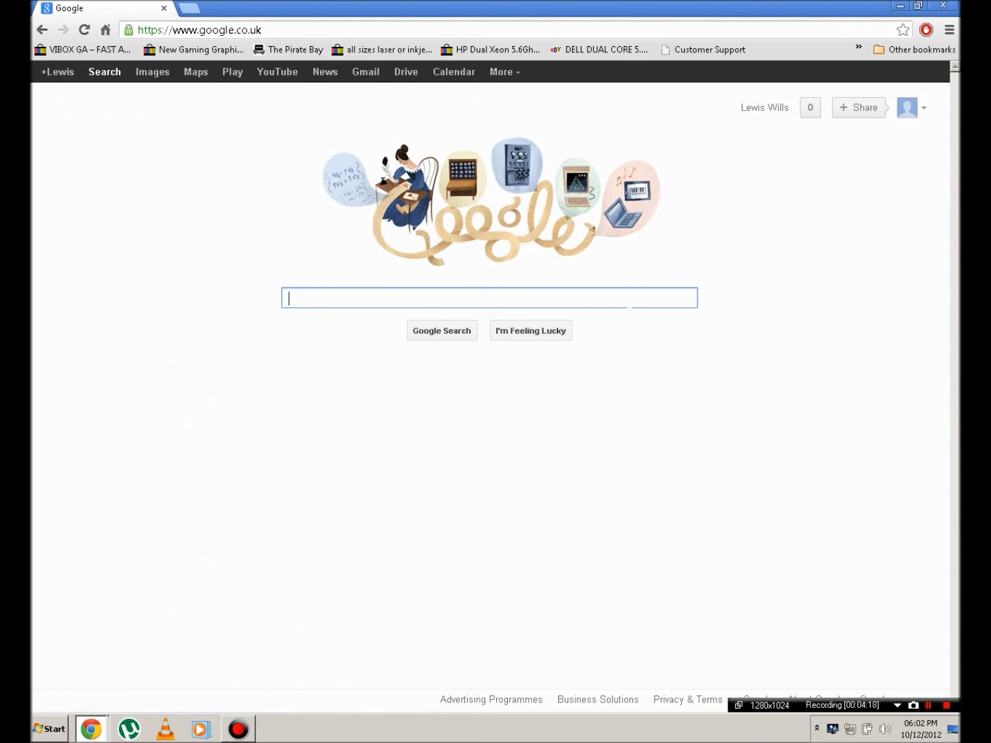
pyautogui.write('ad')
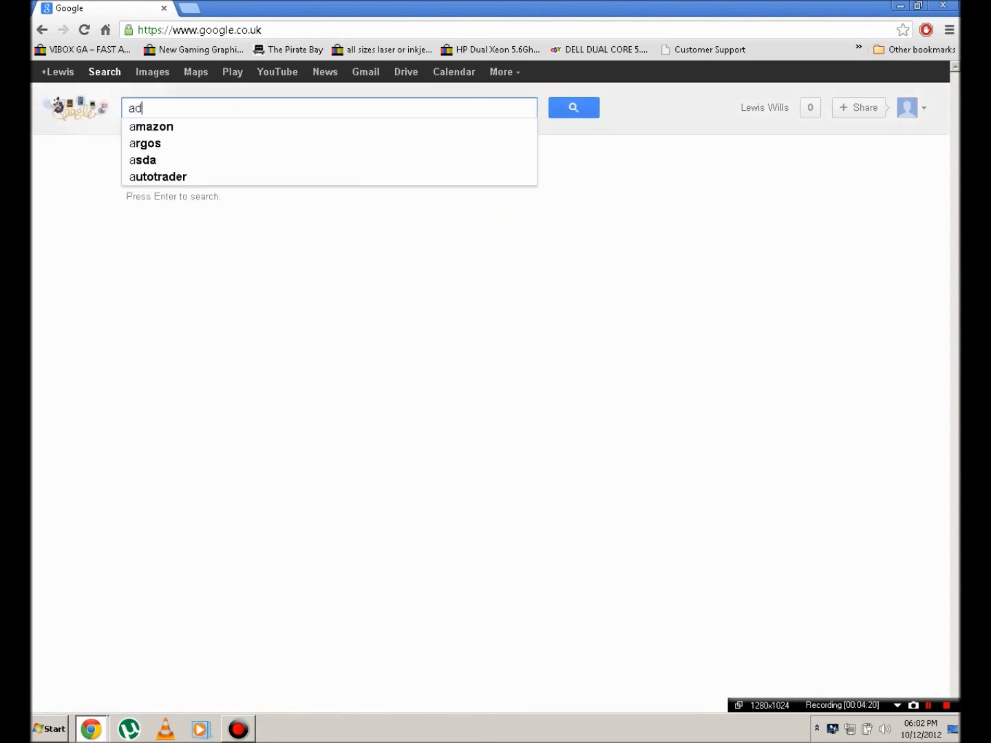
pyautogui.write('vanced sytem c')
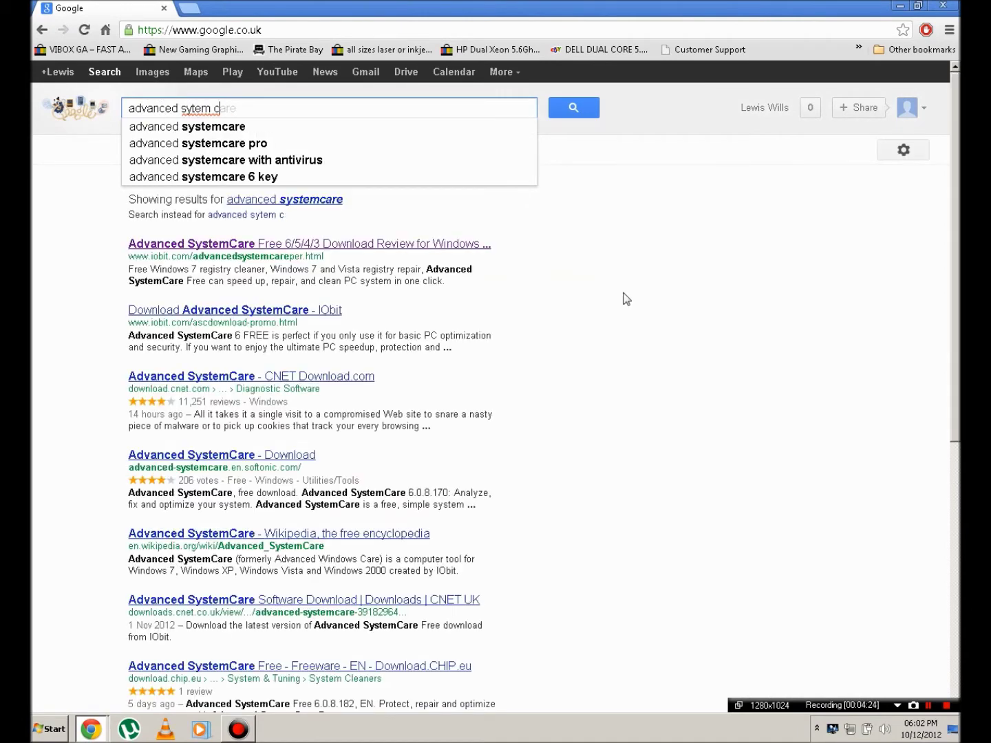
pyautogui.write('are ')
pyautogui.write('6')
pyautogui.press('Return')
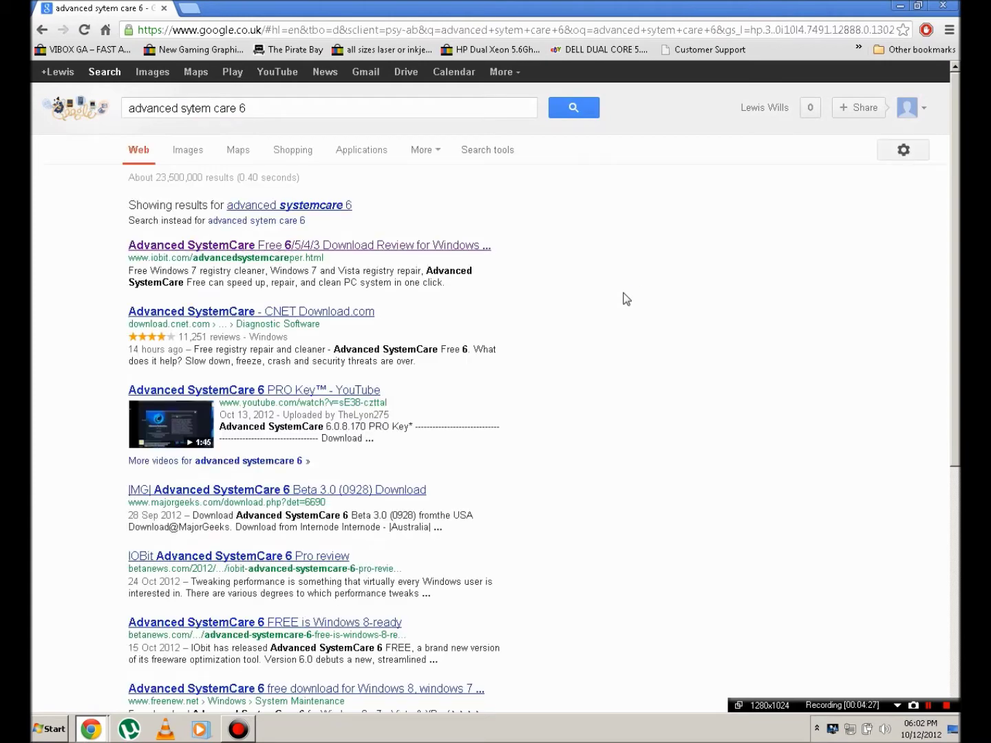
pyautogui.click(373, 247)
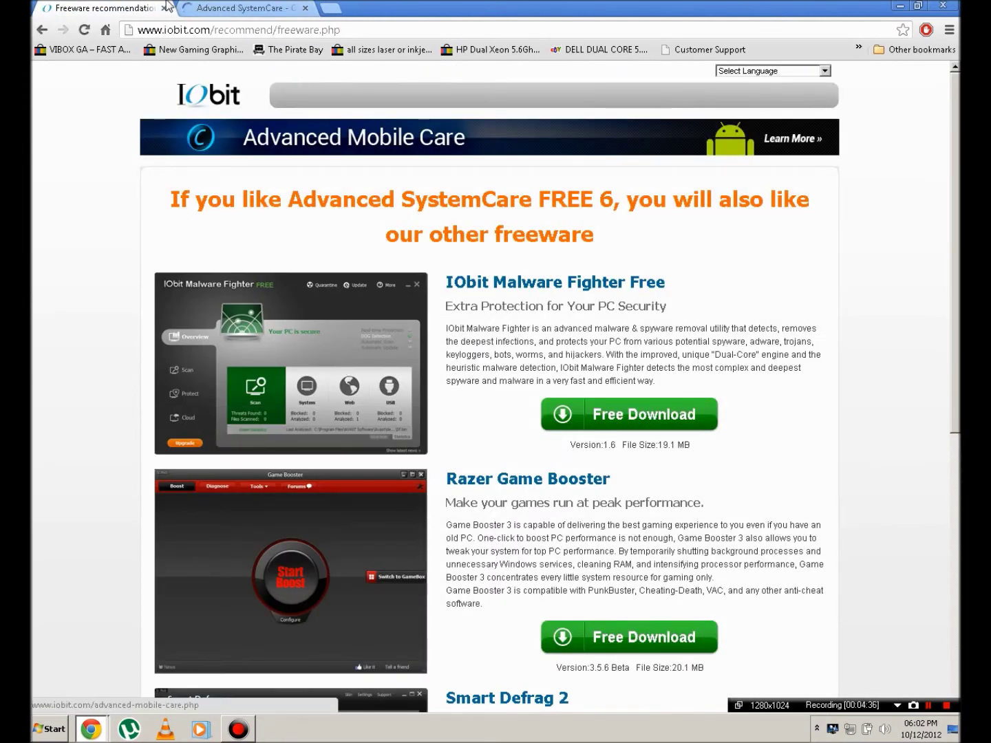
pyautogui.click(234, 7)
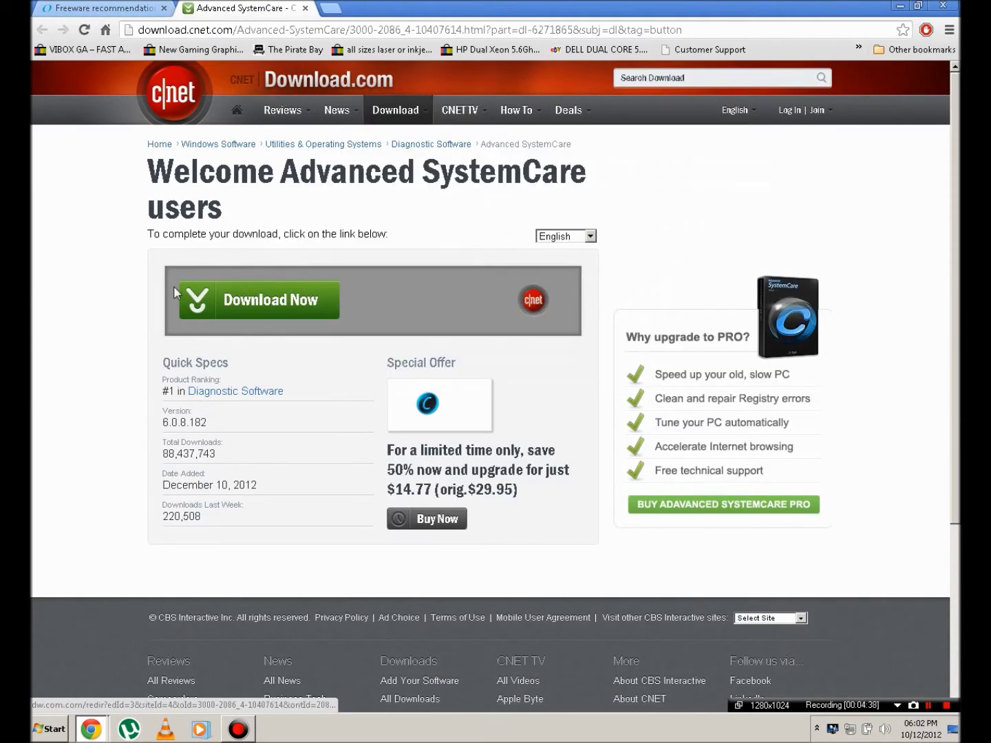
# Browse back through the IObit page and return to the Advanced SystemCare download page.
pyautogui.moveTo(269, 105)
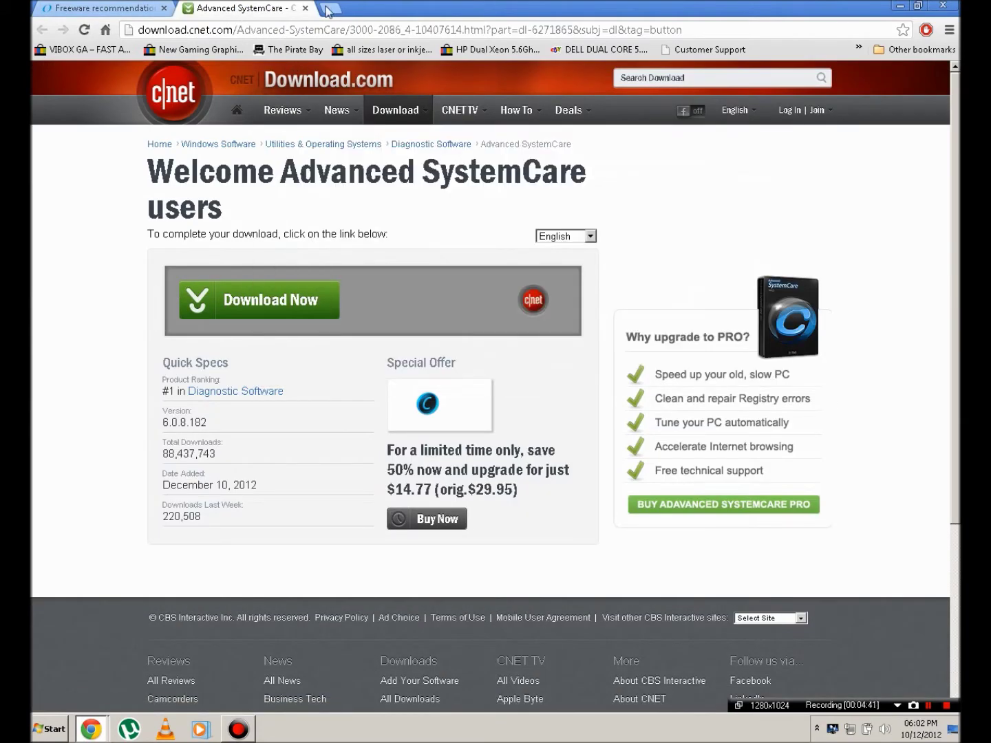
pyautogui.click(304, 9)
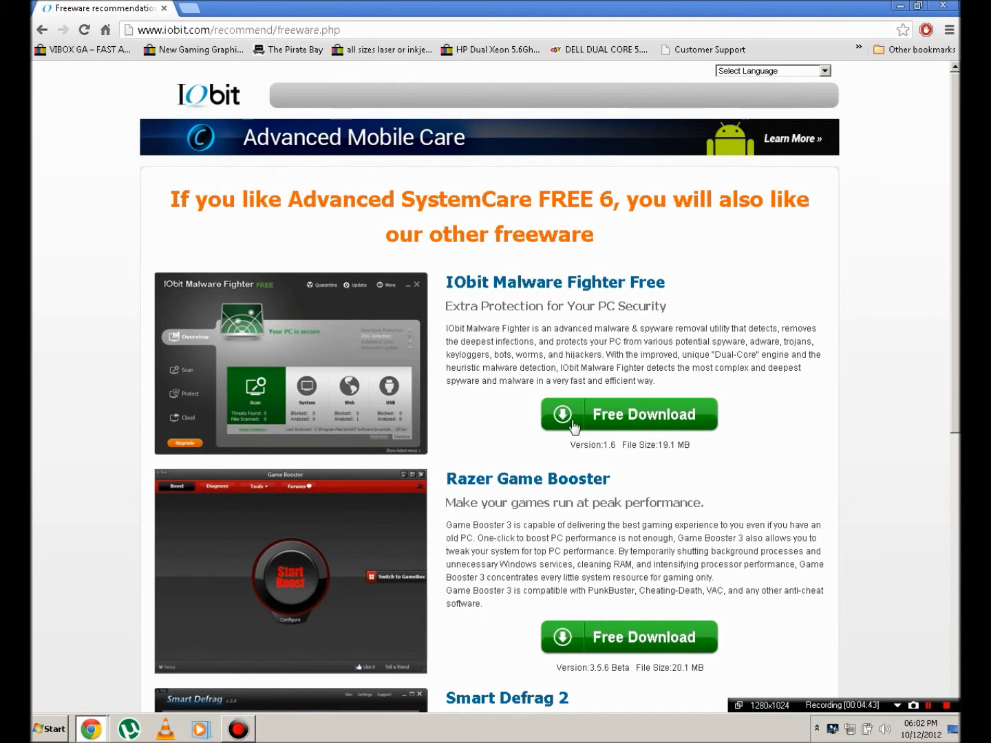
pyautogui.scroll(-7, 560, 380)
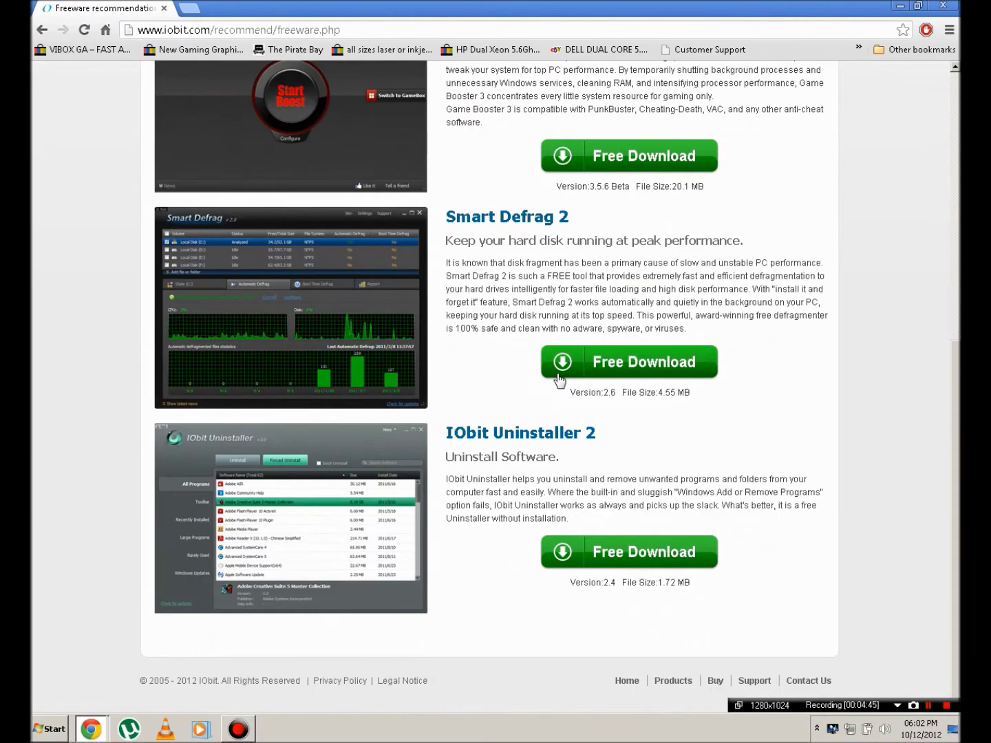
pyautogui.scroll(7, 560, 381)
pyautogui.click(42, 30)
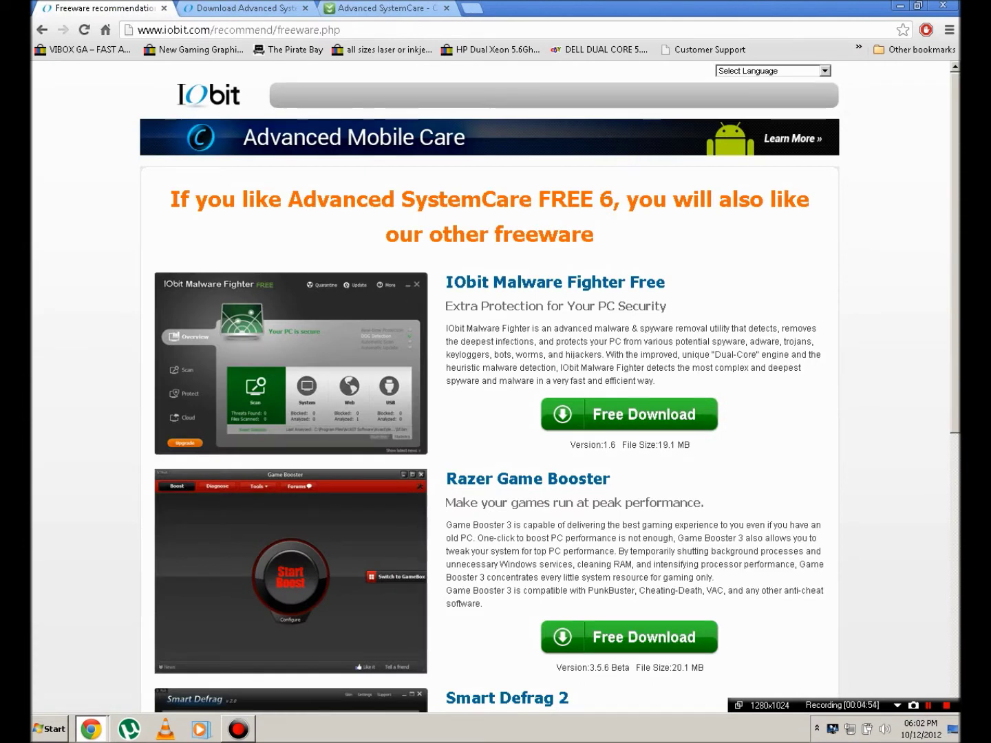
pyautogui.scroll(-3, 468, 375)
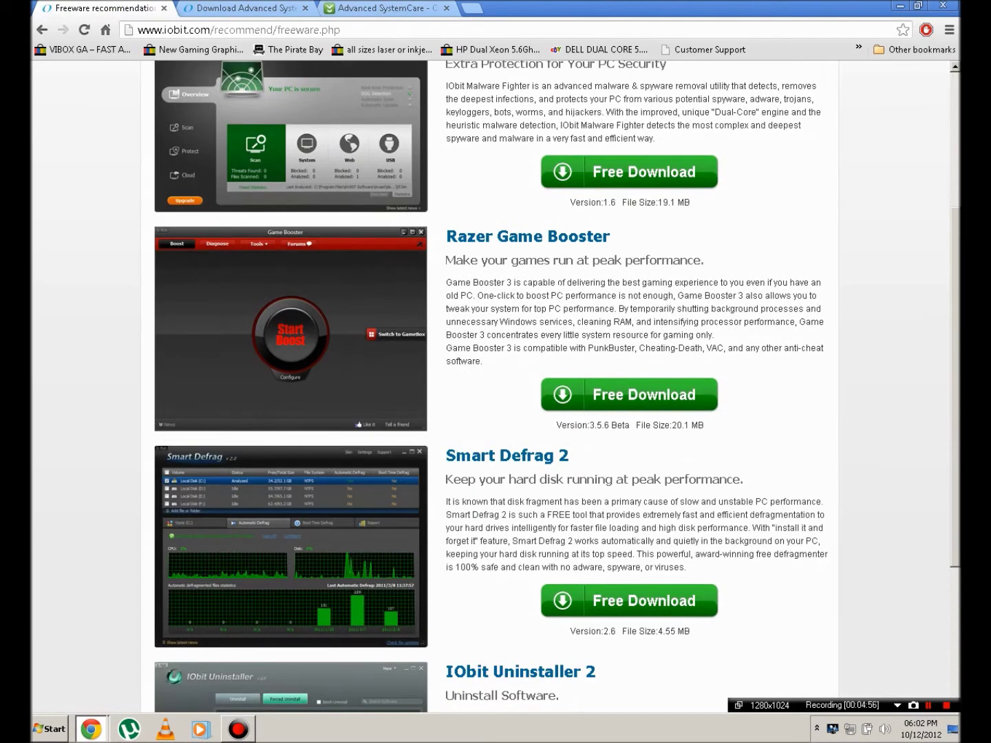
pyautogui.scroll(-3, 532, 307)
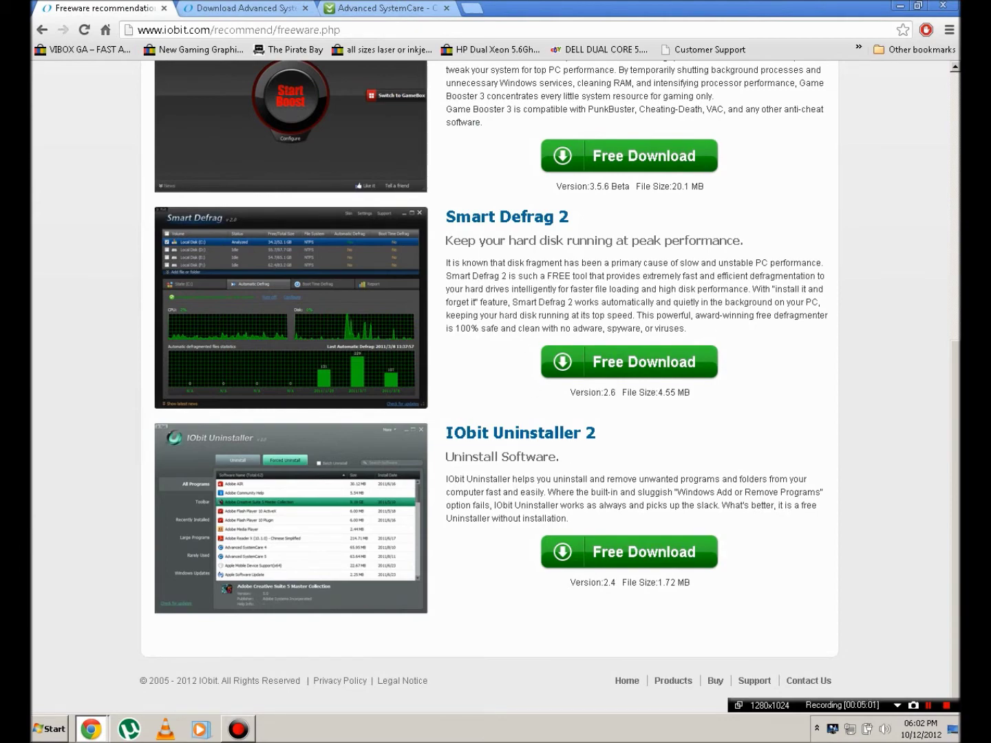
pyautogui.scroll(10, 506, 317)
pyautogui.click(398, 7)
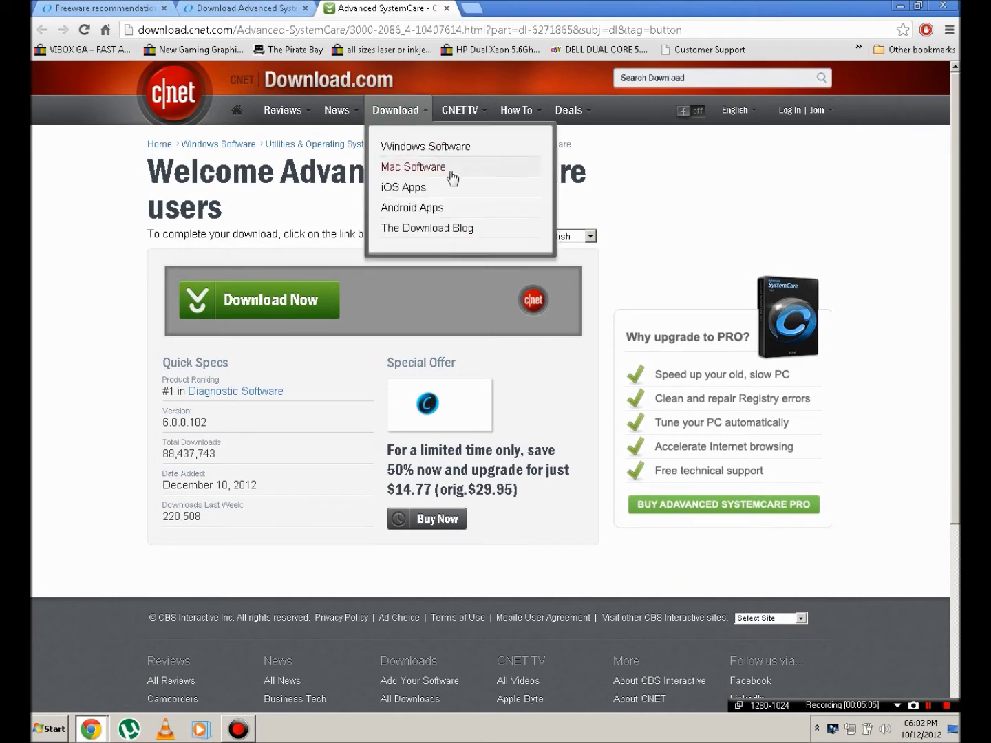
# Start the asc-setup.exe download, cancel it, and minimise Chrome.
pyautogui.click(301, 287)
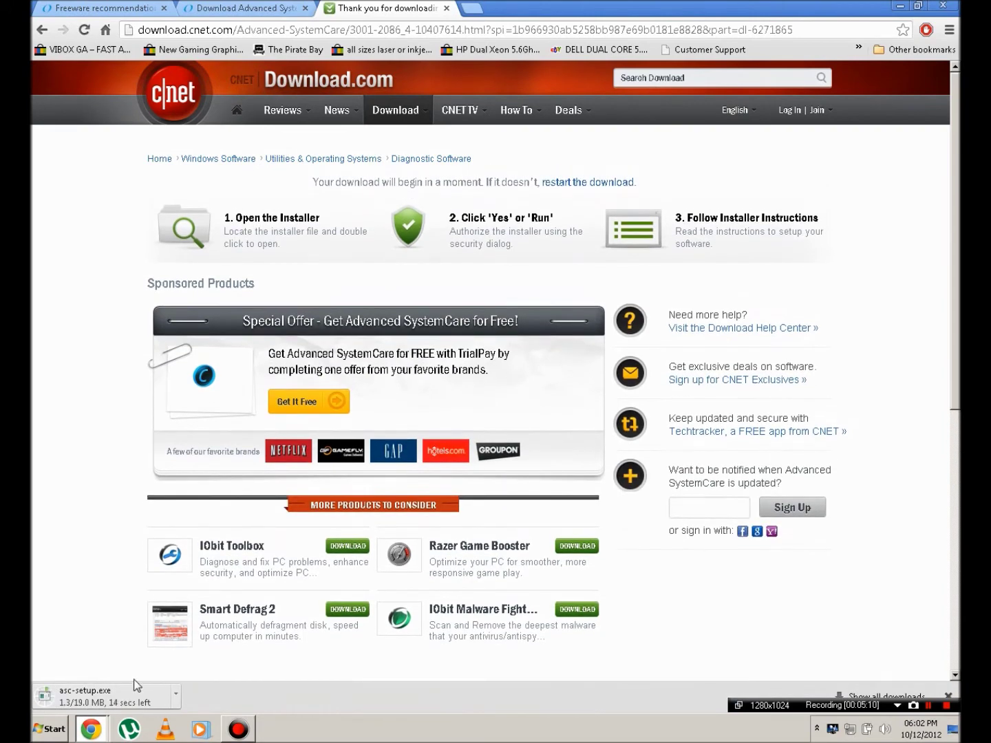
pyautogui.click(177, 698)
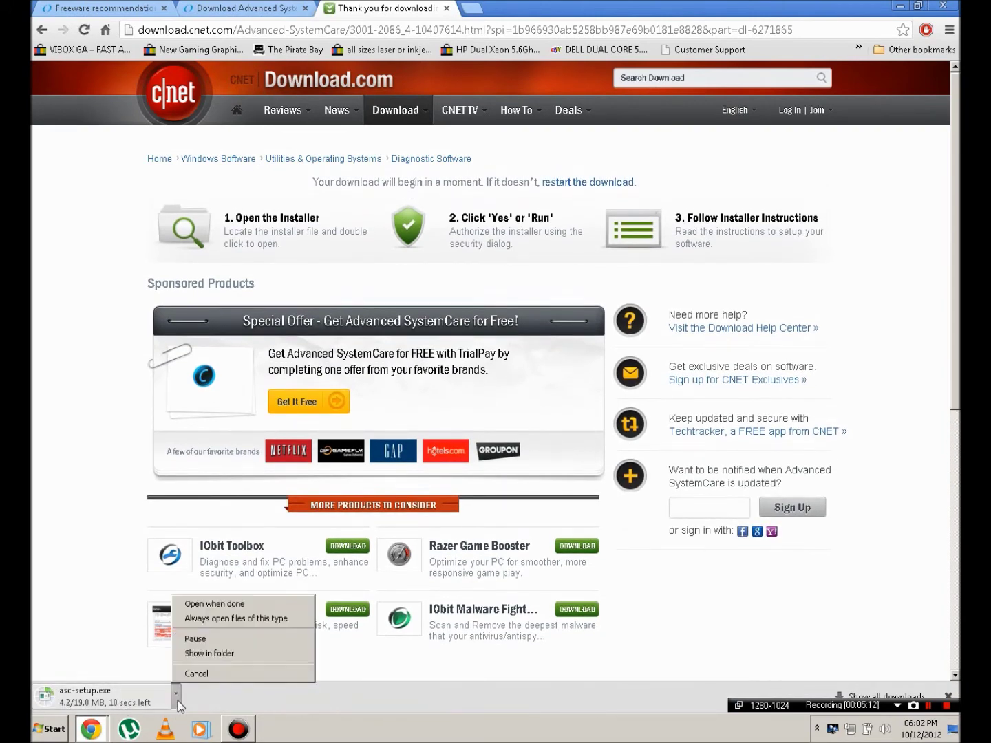
pyautogui.click(198, 672)
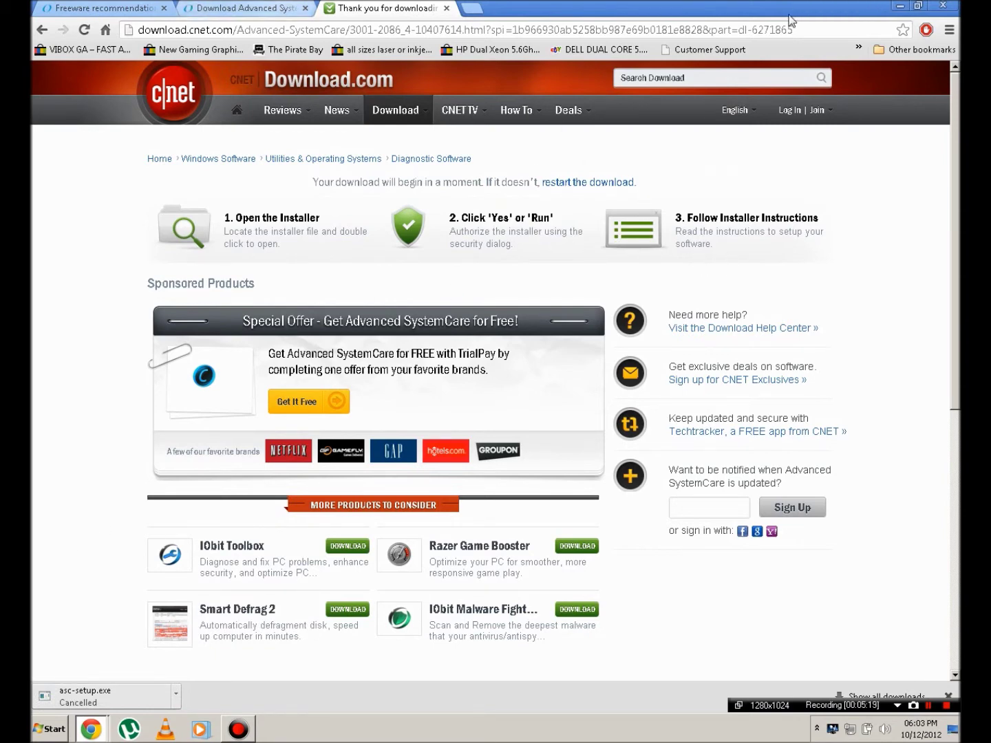
pyautogui.click(899, 5)
# Open Advanced SystemCare from the tray and turn Turbo Boost off, keeping Expert Mode.
pyautogui.click(818, 729)
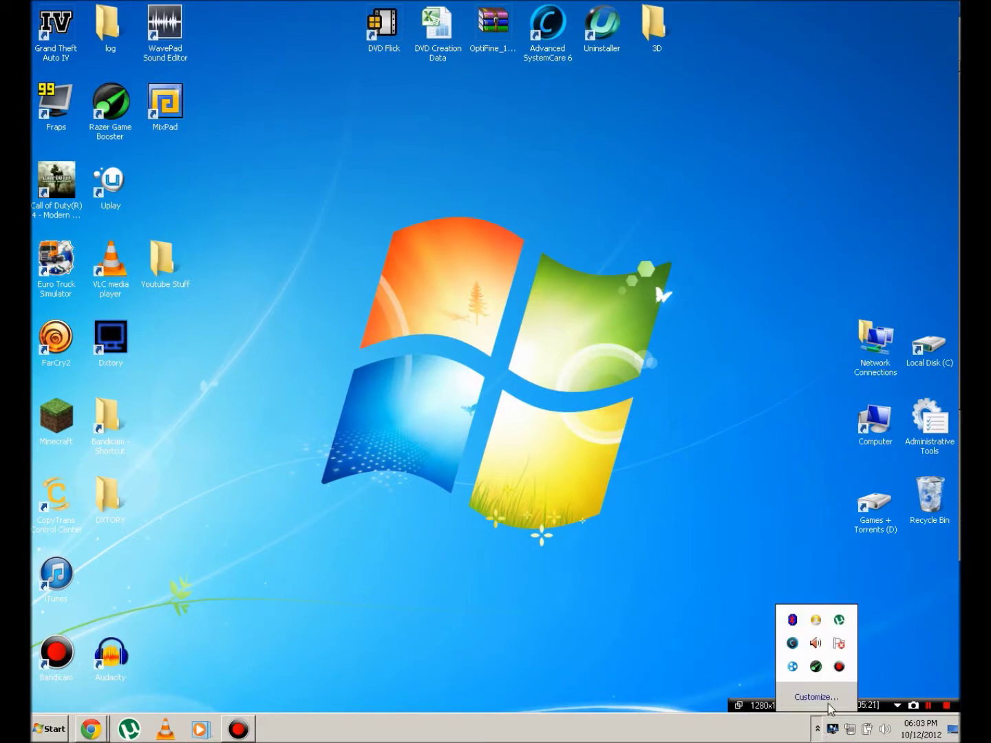
pyautogui.click(792, 644)
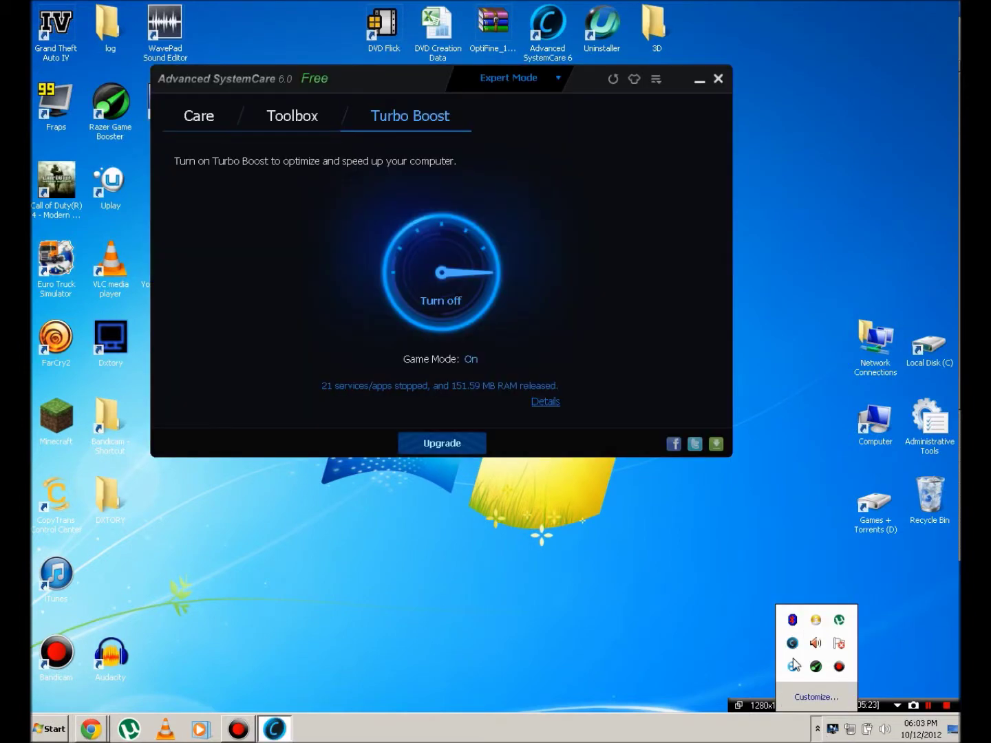
pyautogui.click(455, 266)
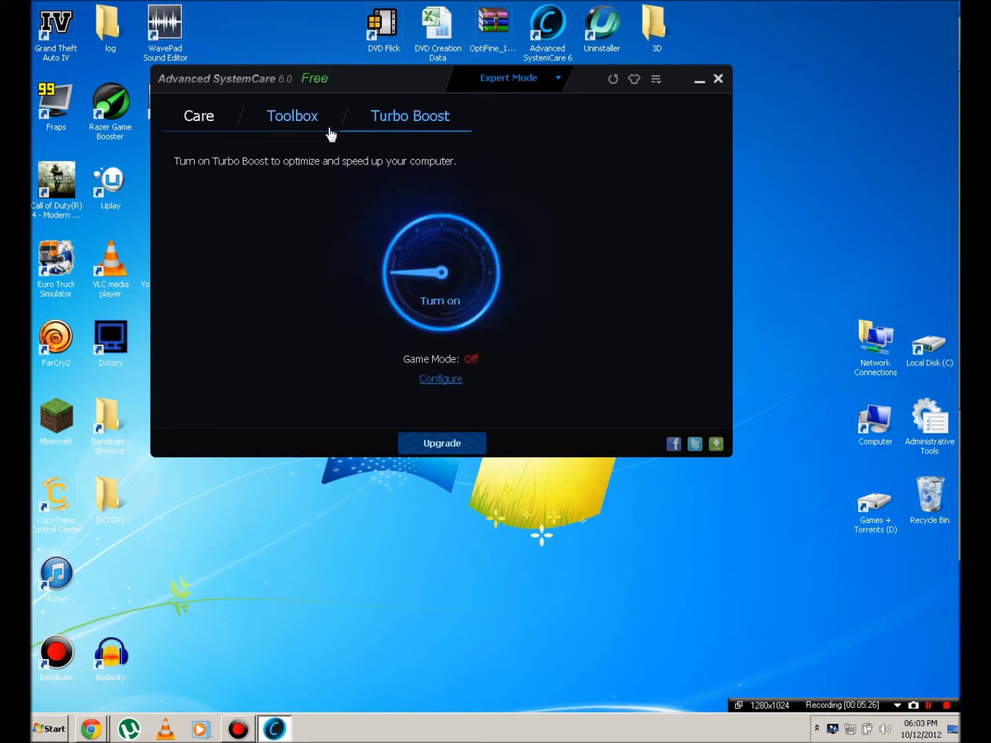
pyautogui.click(307, 117)
pyautogui.click(503, 82)
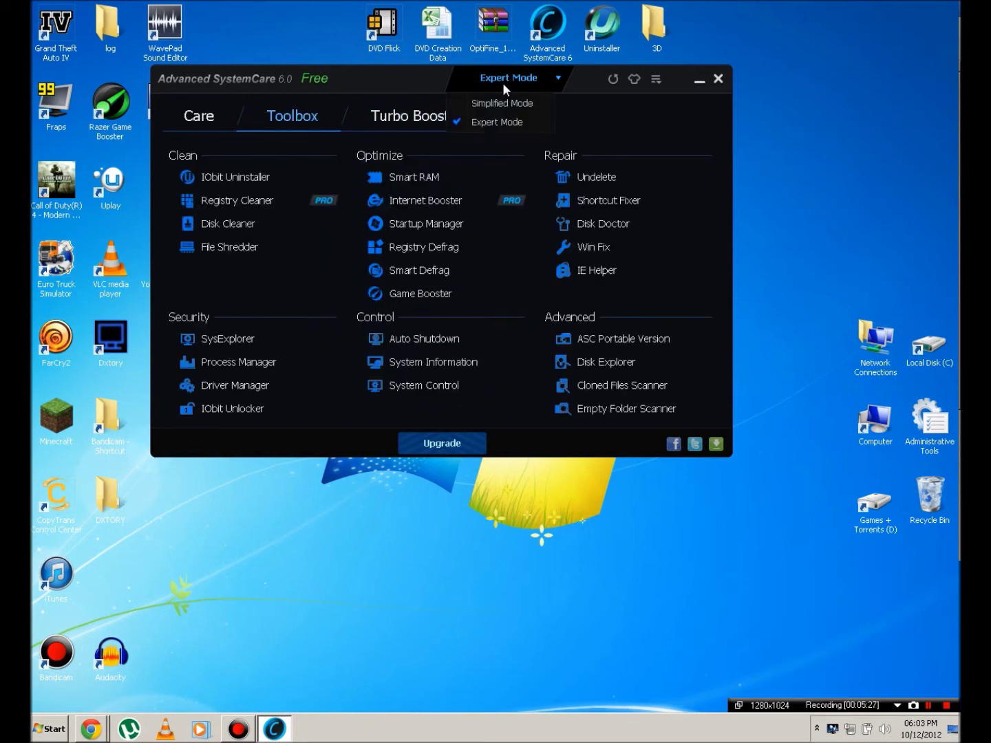
pyautogui.click(538, 122)
# Try a Simplified Mode smart scan with auto repair, stop it, and return to Expert Mode's Turbo Boost page.
pyautogui.click(178, 124)
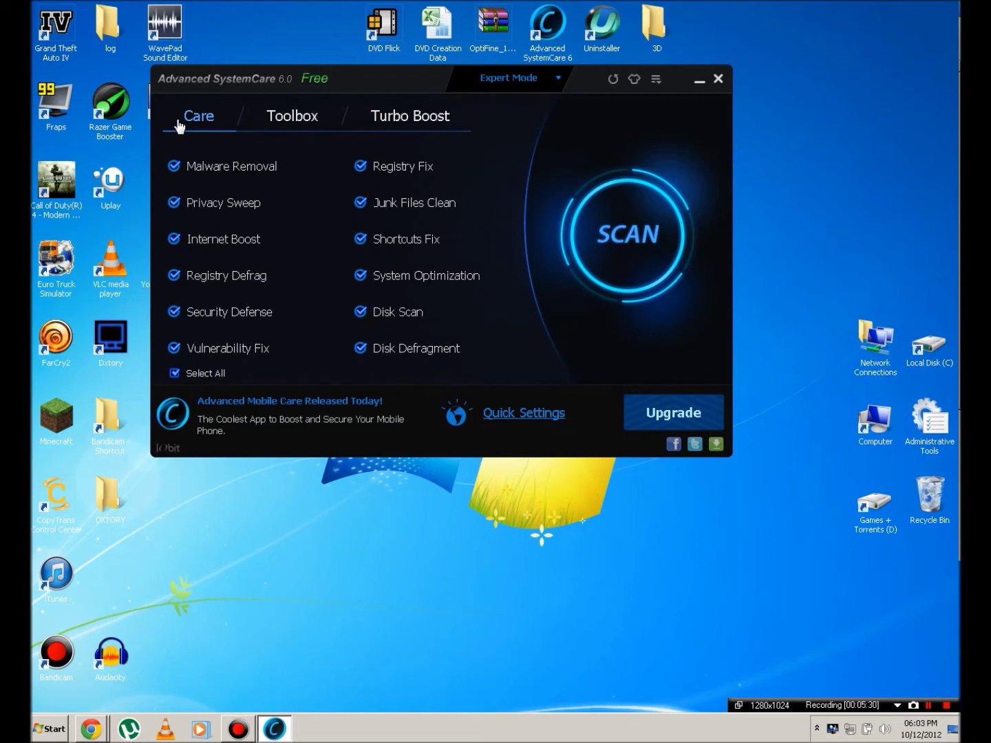
pyautogui.click(532, 83)
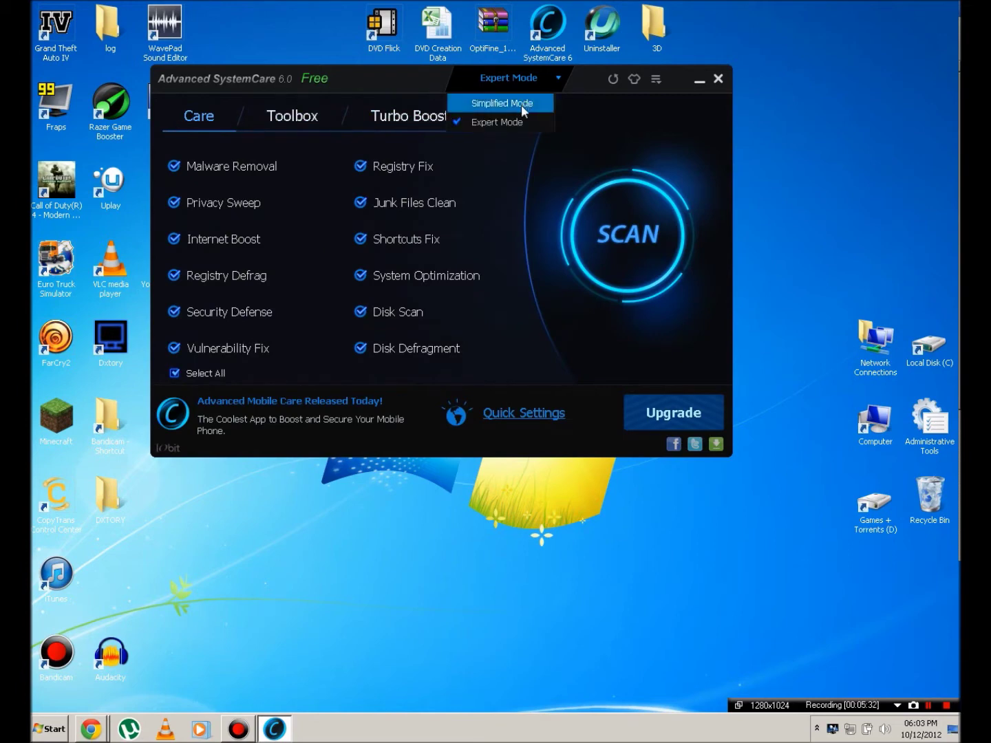
pyautogui.click(521, 105)
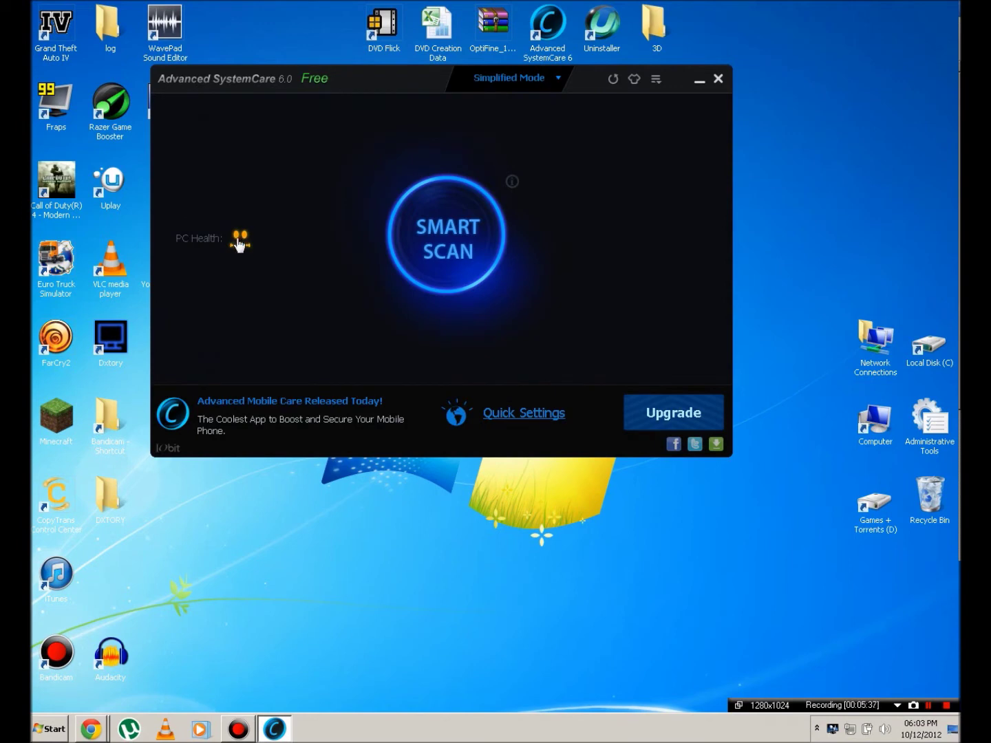
pyautogui.moveTo(239, 244)
pyautogui.click(451, 233)
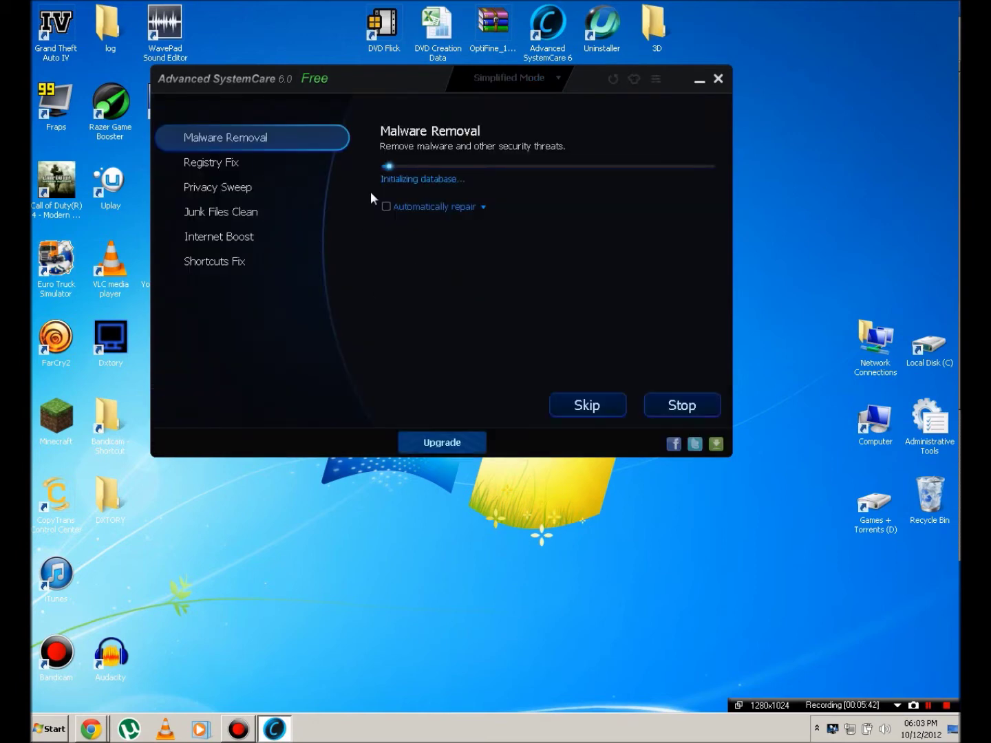
pyautogui.click(385, 208)
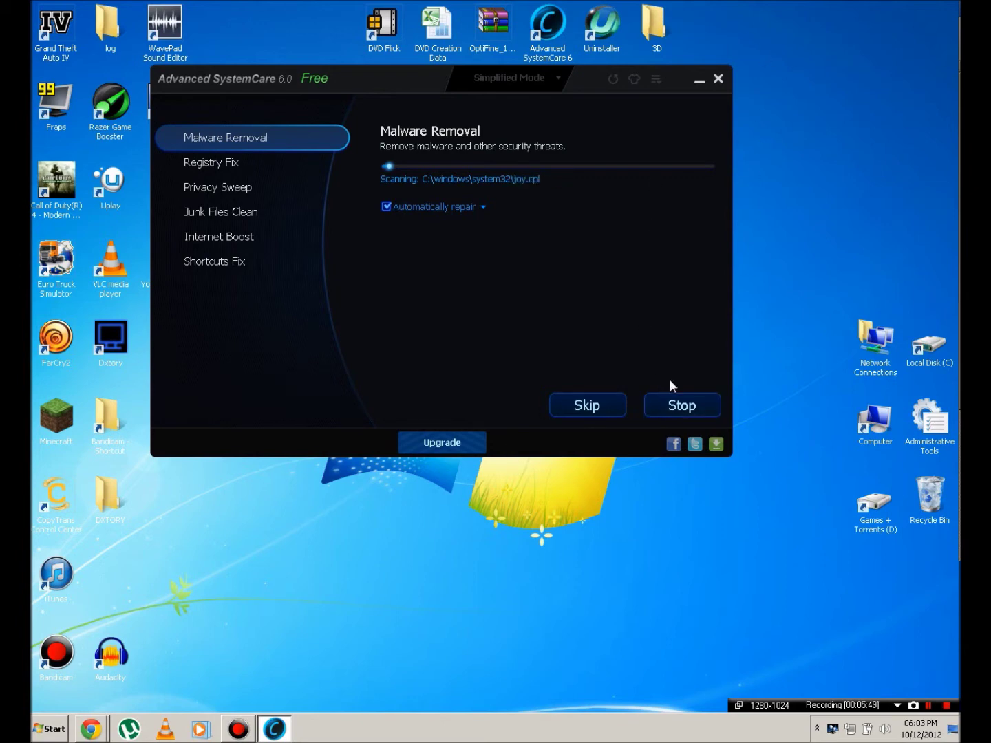
pyautogui.click(677, 406)
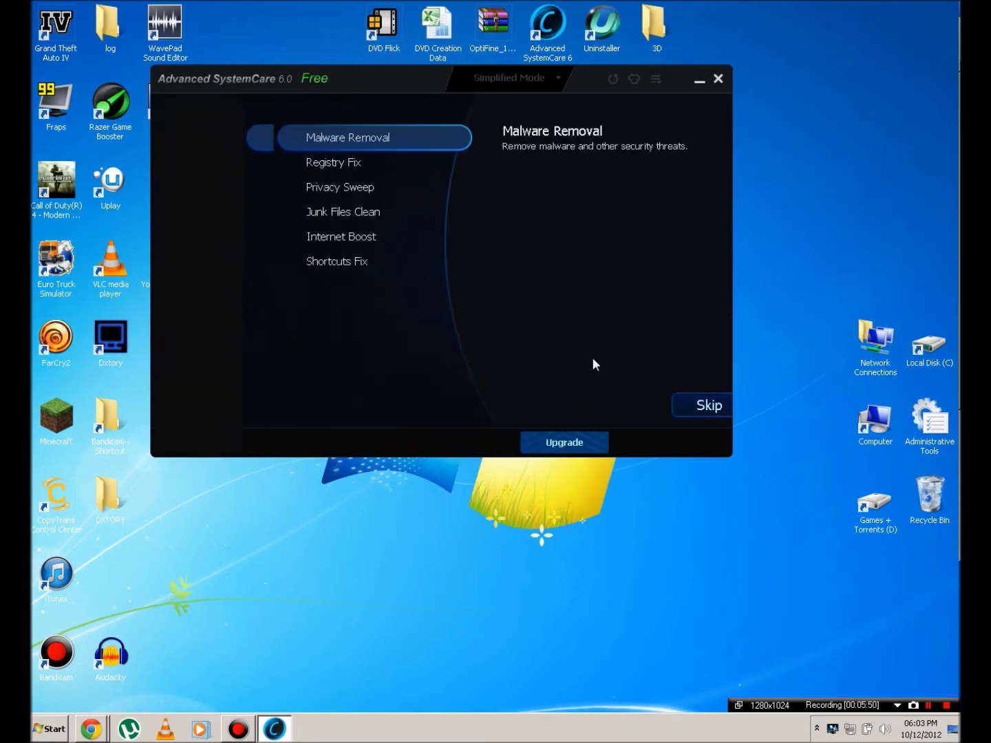
pyautogui.click(543, 78)
pyautogui.click(511, 121)
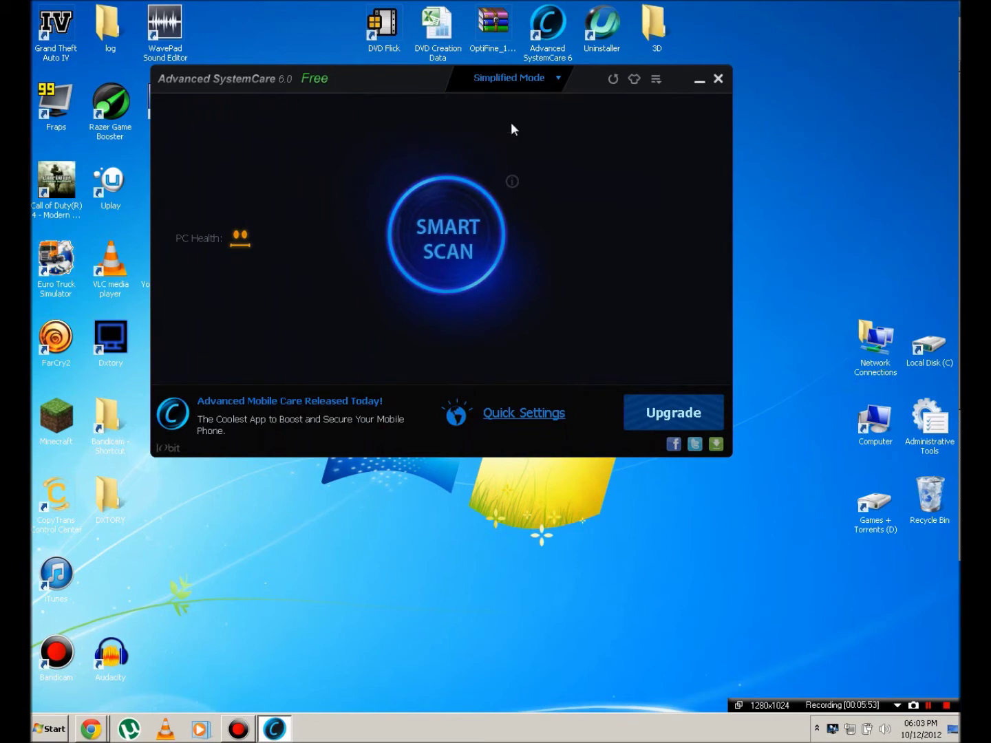
pyautogui.click(416, 116)
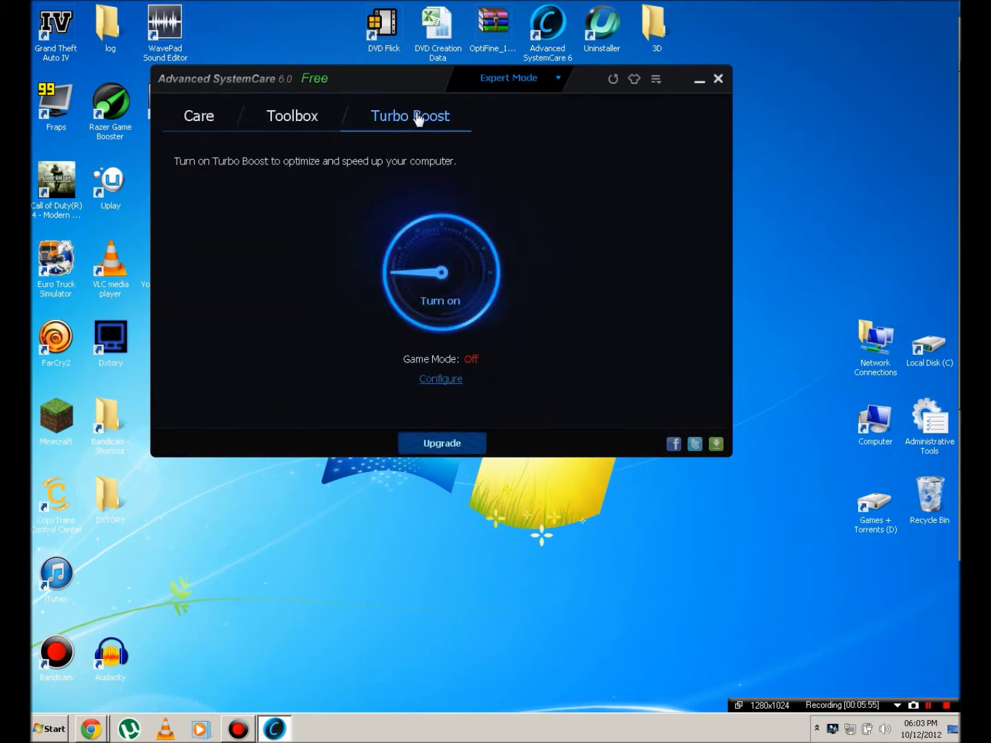
# In Turbo Boost setup, pick system and non-Windows services to disable, reaching background applications.
pyautogui.click(443, 380)
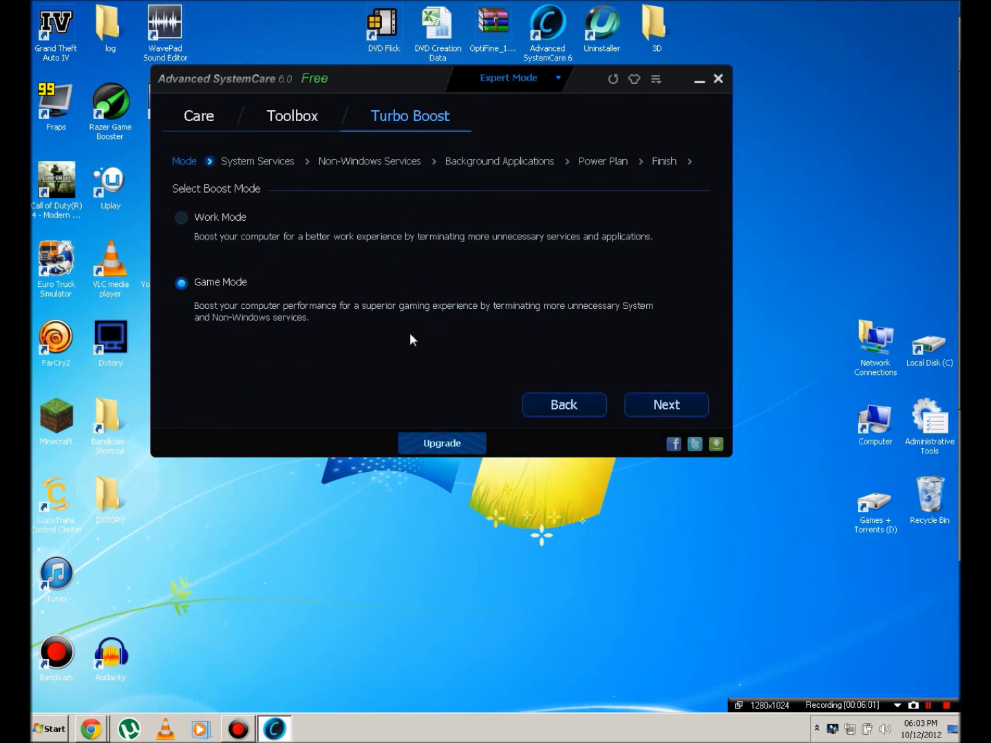
pyautogui.click(666, 413)
pyautogui.moveTo(706, 295); pyautogui.dragTo(667, 370)
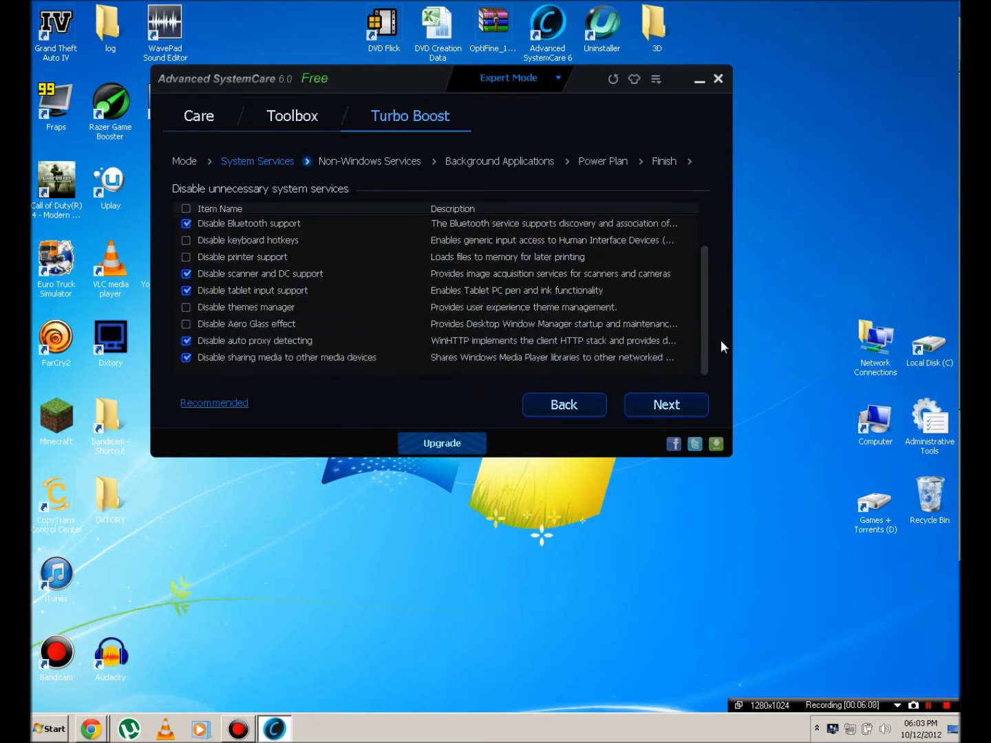
pyautogui.moveTo(703, 310); pyautogui.dragTo(701, 257)
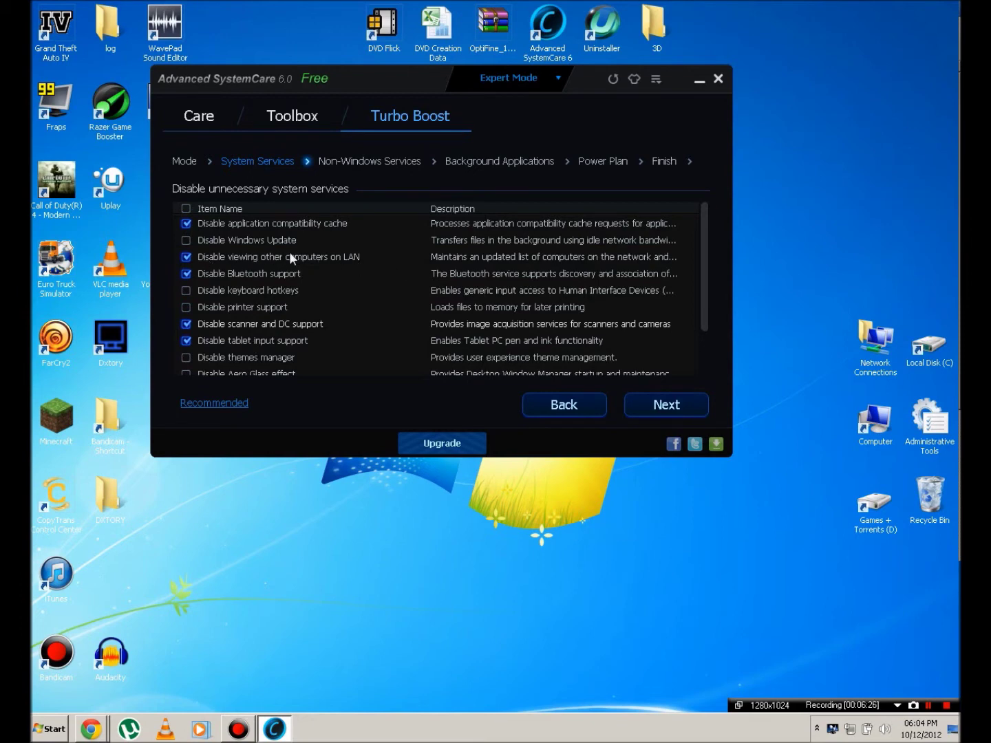
pyautogui.scroll(-3, 699, 274)
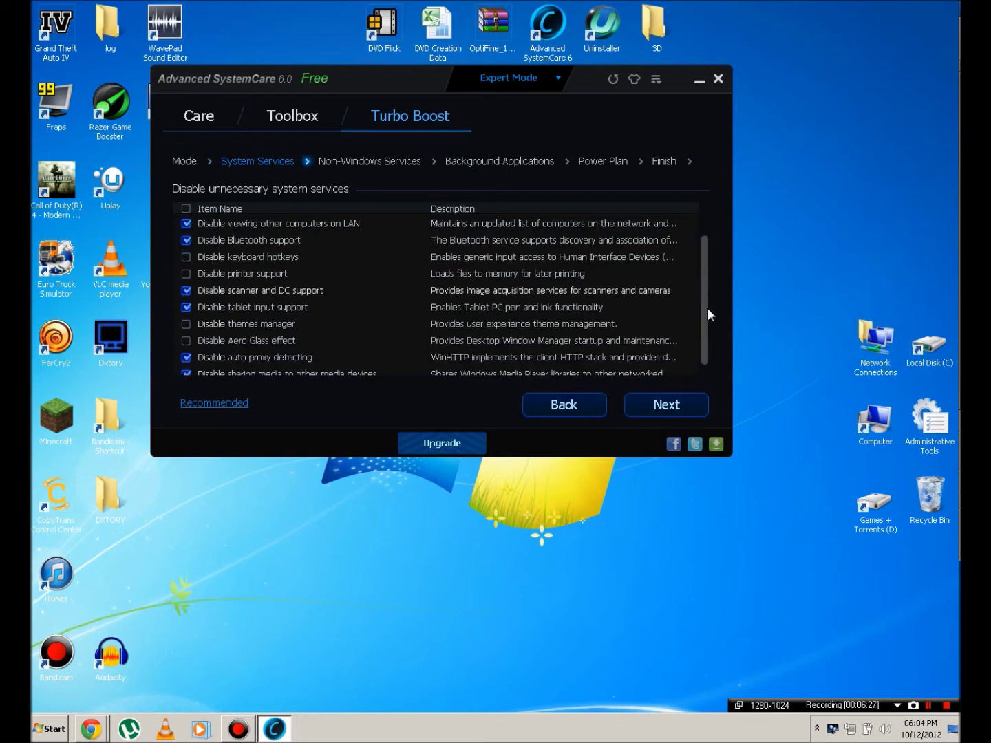
pyautogui.click(679, 404)
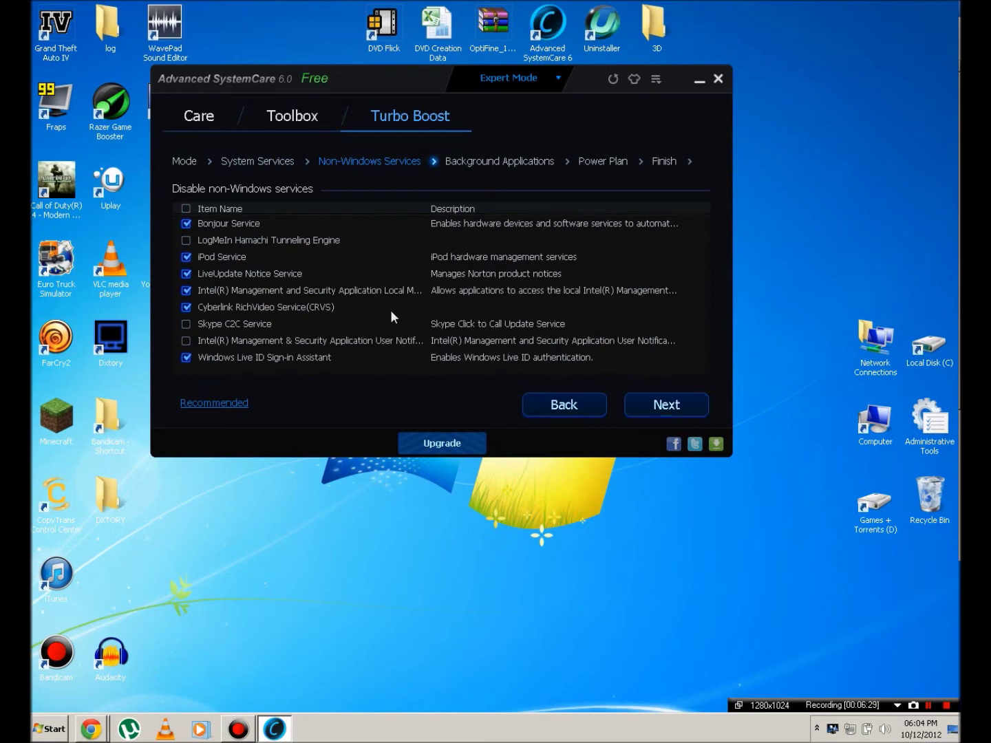
pyautogui.click(666, 405)
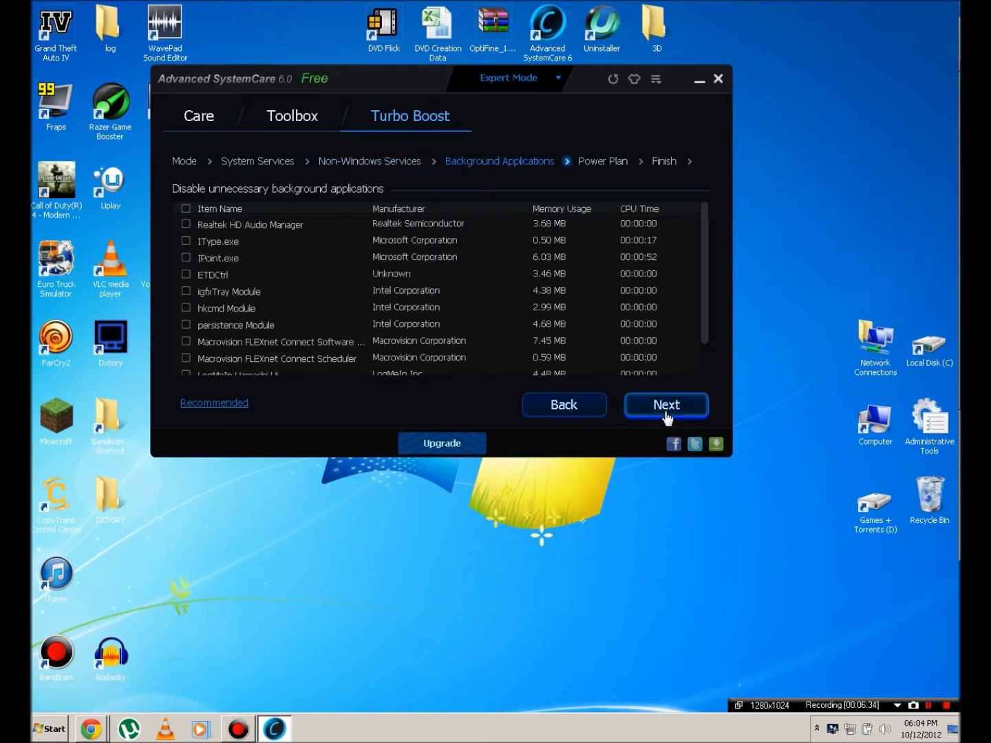
# Mark hkcmd, igfxTray and ETDCtrl for Turbo Boost to stop, leaving IPoint.exe running.
pyautogui.scroll(-2, 703, 316)
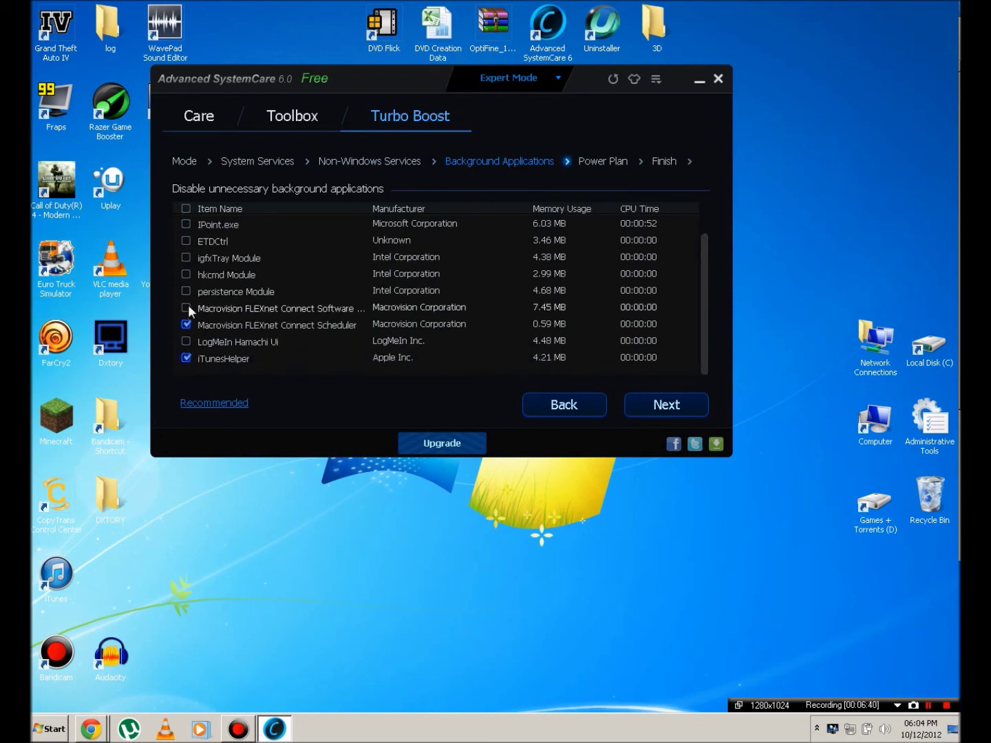
pyautogui.click(186, 274)
pyautogui.click(187, 257)
pyautogui.click(186, 241)
pyautogui.click(186, 225)
pyautogui.click(186, 224)
# Keep the power plan and Turbo Boost activation at Windows startup, then apply the settings.
pyautogui.click(685, 407)
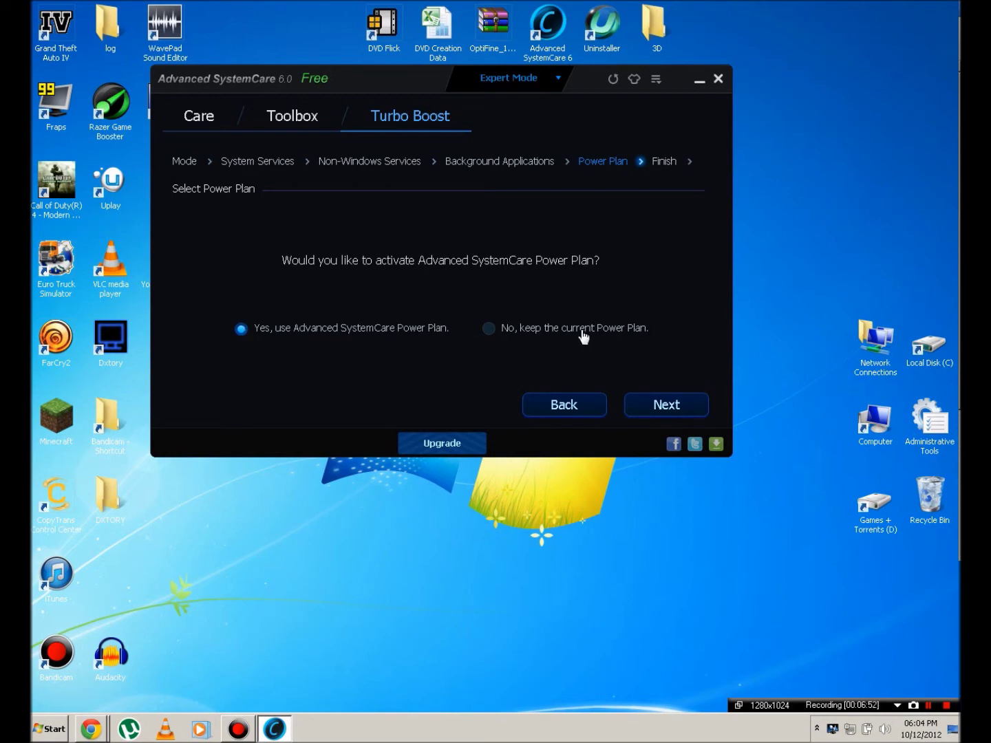
pyautogui.click(632, 403)
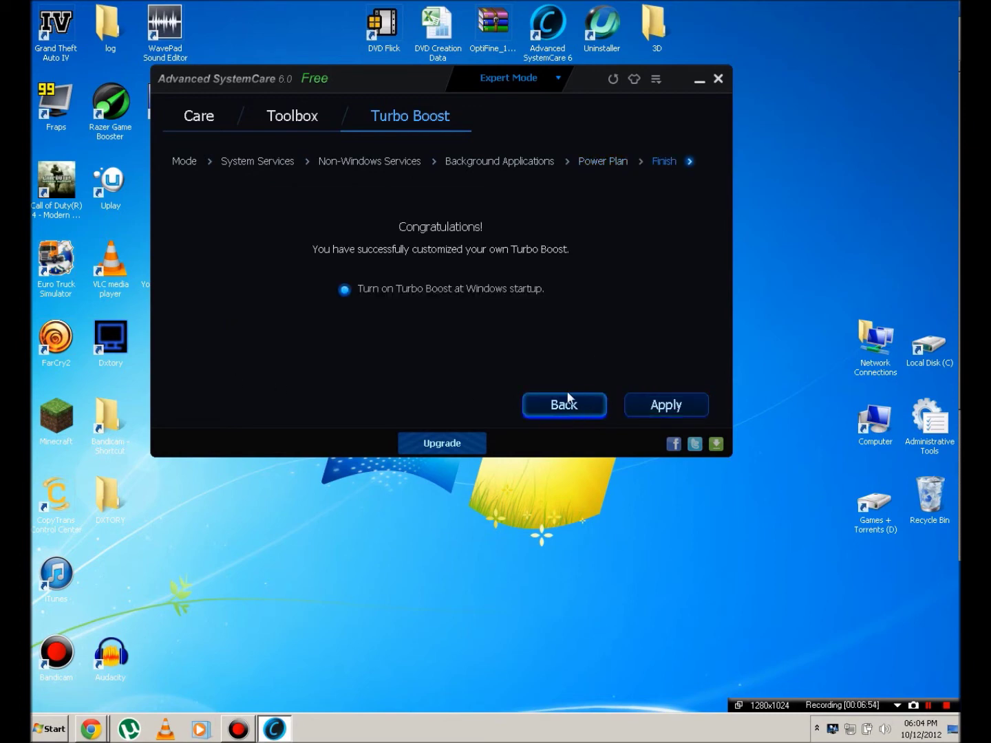
pyautogui.click(343, 292)
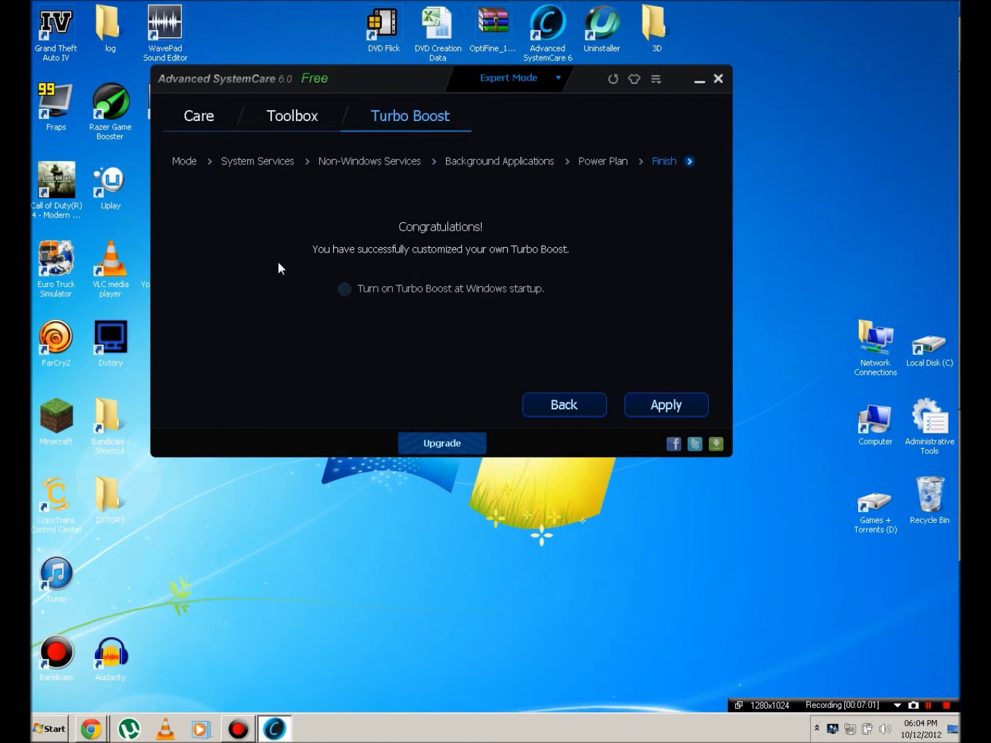
pyautogui.click(344, 290)
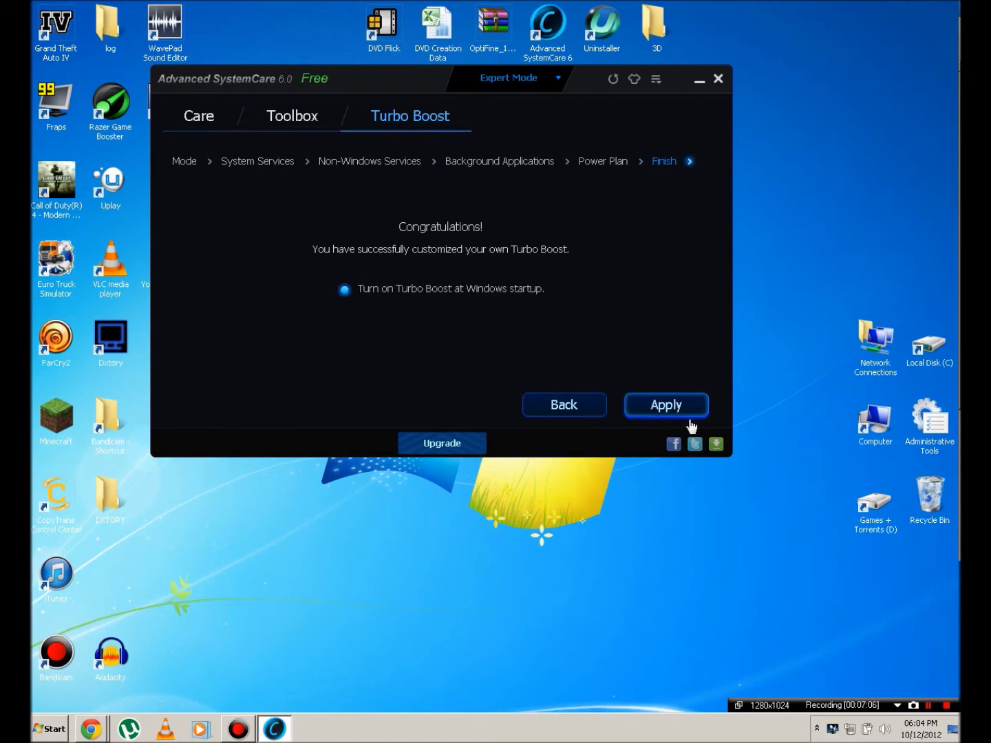
pyautogui.click(689, 410)
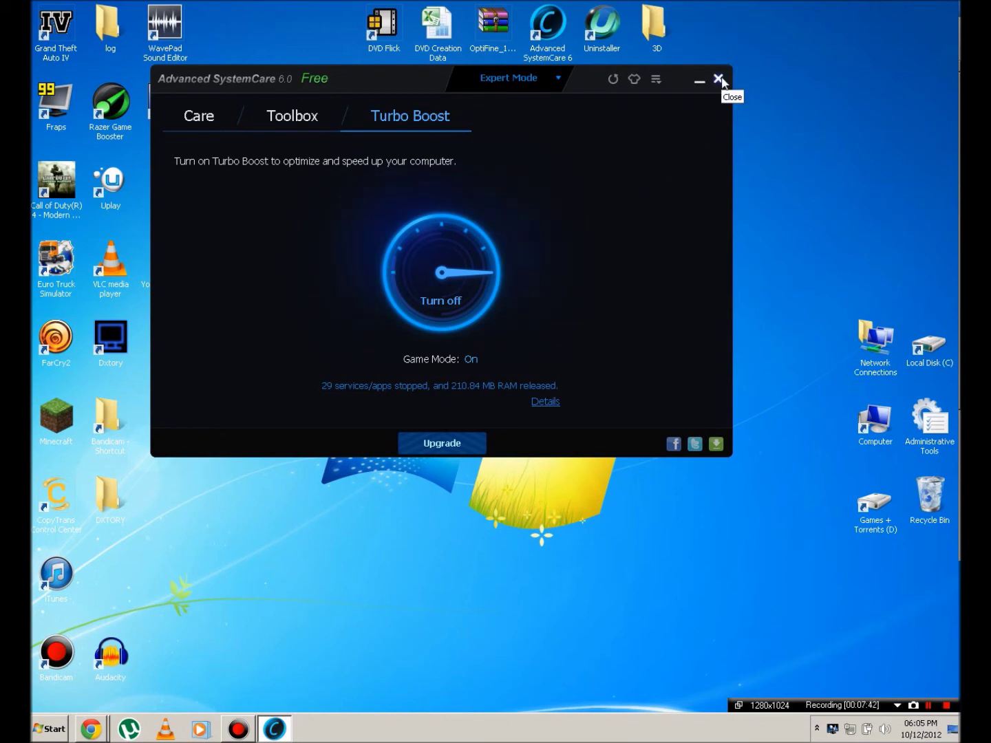
# Close Advanced SystemCare 6 once Game Mode is on, and check the hidden notification-area icons.
pyautogui.click(719, 79)
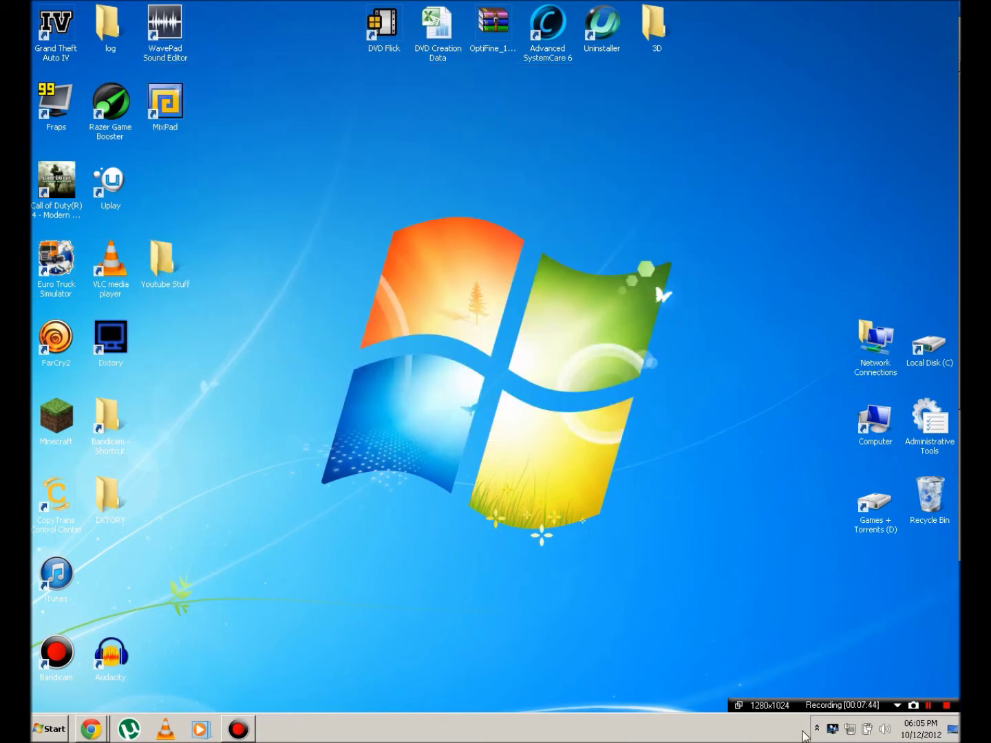
pyautogui.click(818, 732)
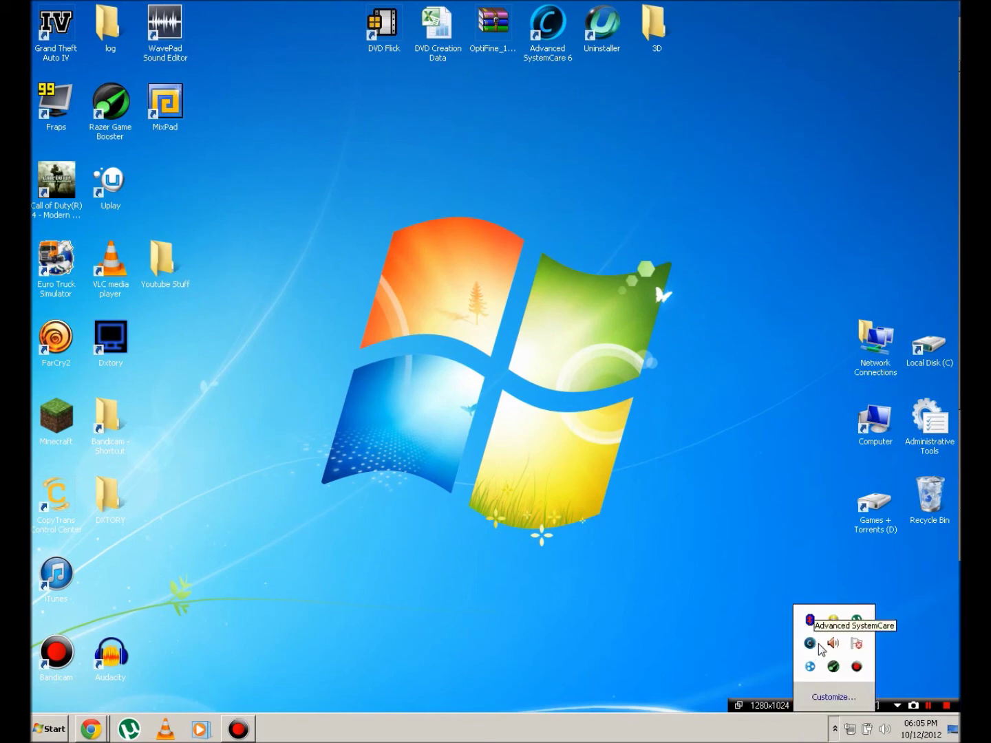
pyautogui.click(628, 600)
pyautogui.moveTo(90, 728)
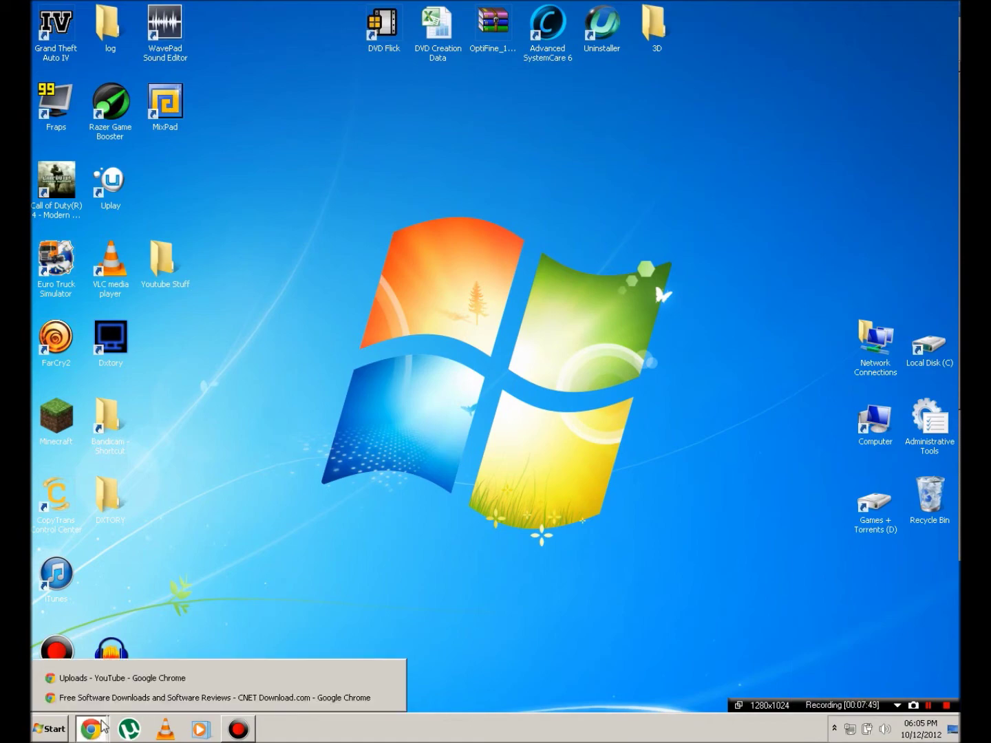
# Close the CNET Download.com and Download Advanced SystemCare tabs in Chrome.
pyautogui.click(188, 700)
pyautogui.click(443, 9)
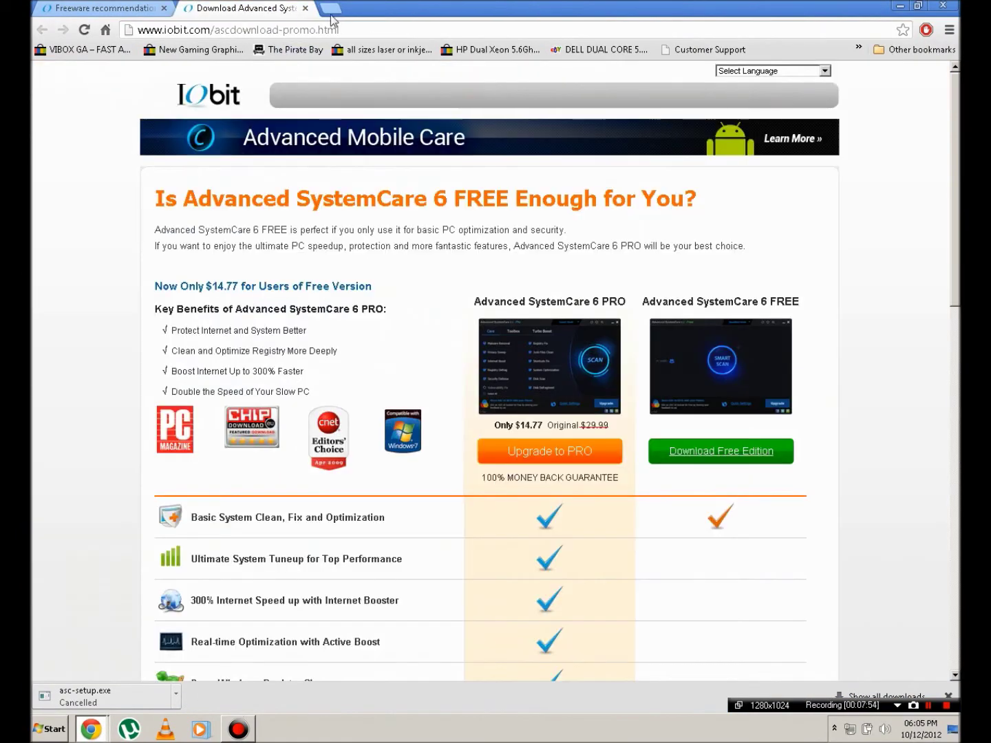
pyautogui.click(306, 8)
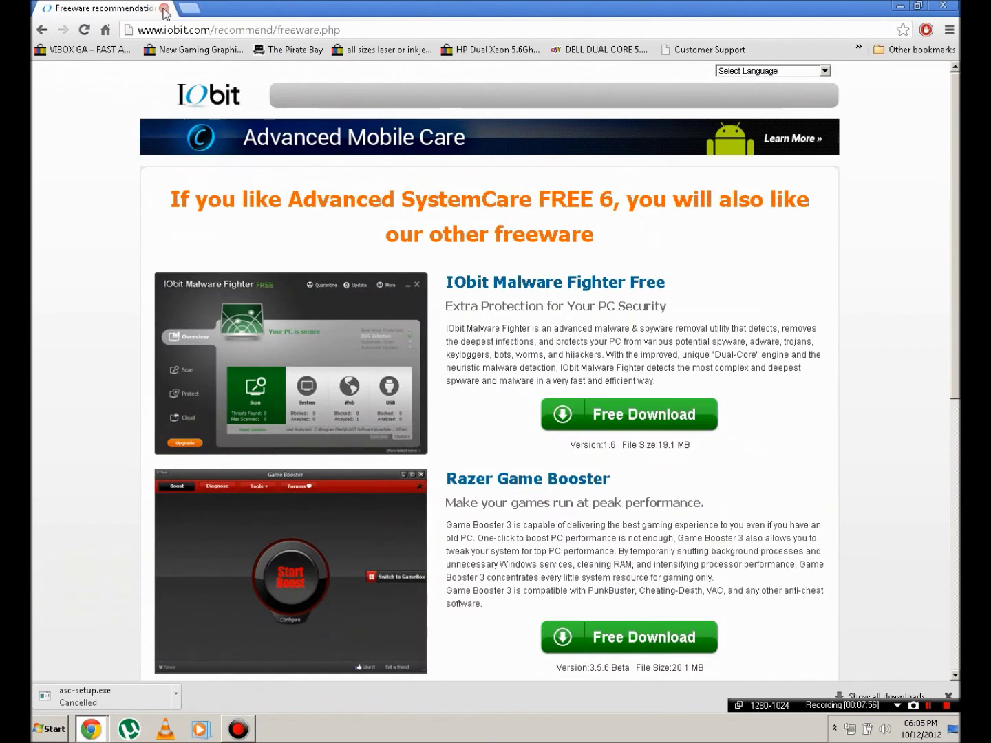
# Download gamebooster.exe for Razer Game Booster, cancel its run prompt, and close Chrome.
pyautogui.scroll(-3, 662, 517)
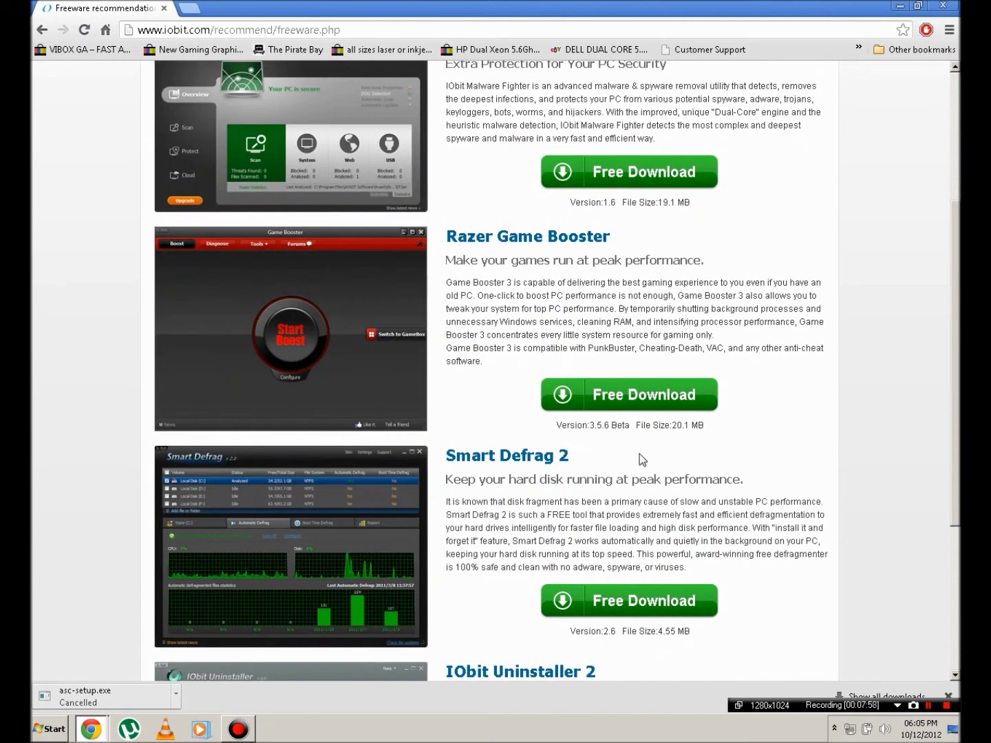
pyautogui.click(640, 395)
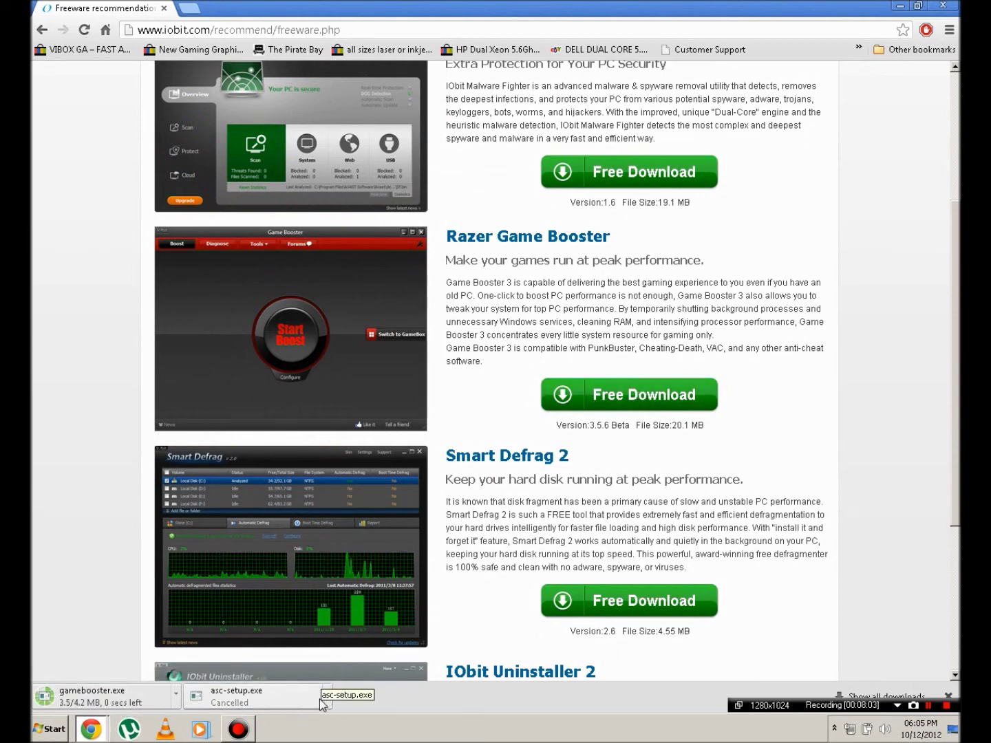
pyautogui.click(136, 702)
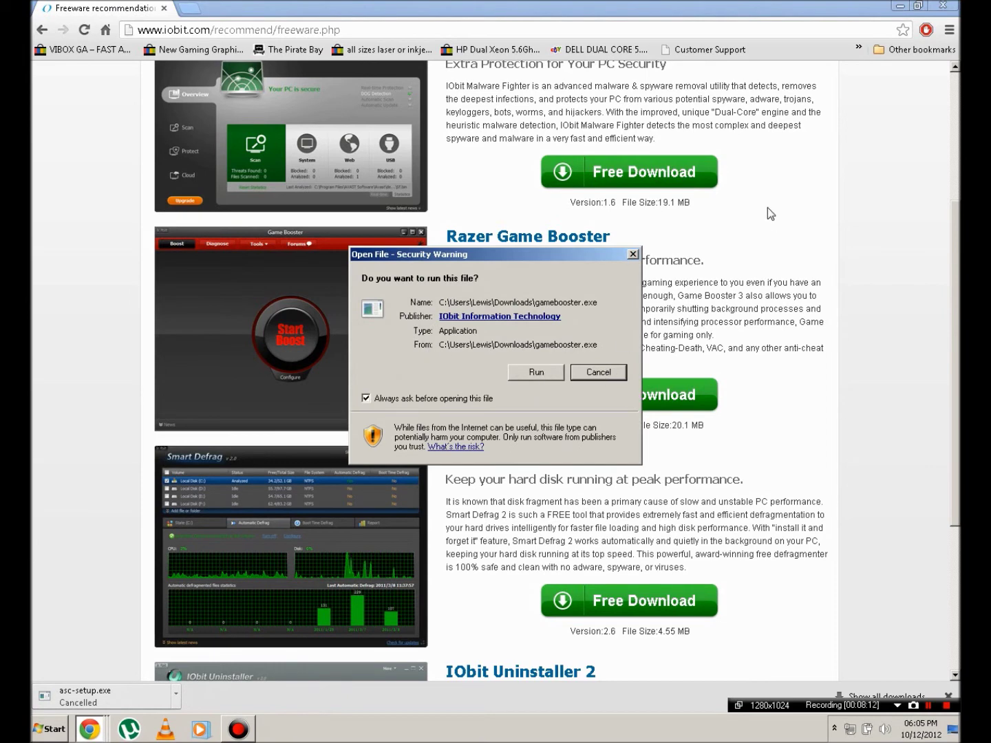
pyautogui.click(598, 372)
pyautogui.click(951, 5)
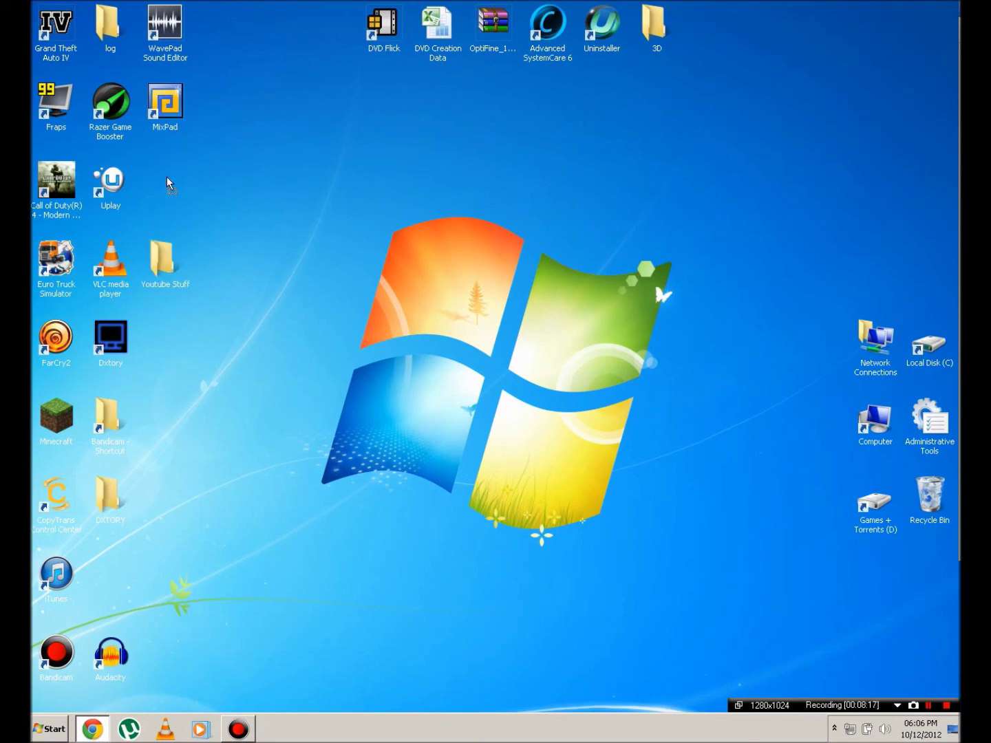
# Rearrange the desktop icons into the left-hand columns, with Razer Game Booster beside Uplay.
pyautogui.moveTo(167, 182); pyautogui.dragTo(167, 184)
pyautogui.moveTo(214, 581); pyautogui.dragTo(34, 20)
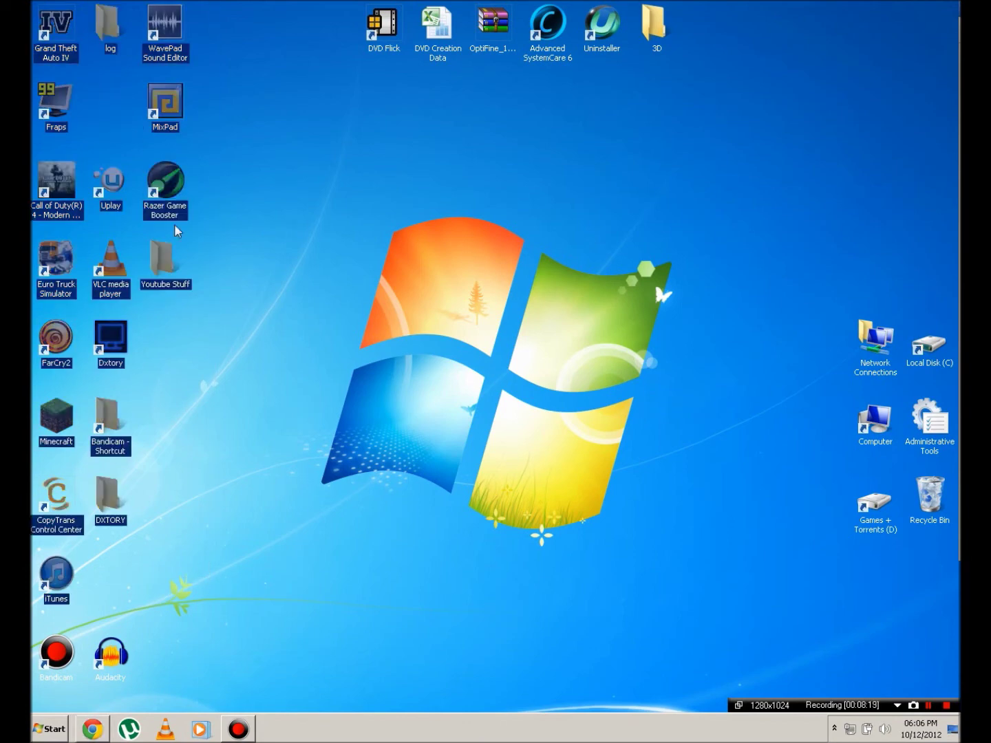
pyautogui.moveTo(176, 231); pyautogui.dragTo(113, 655)
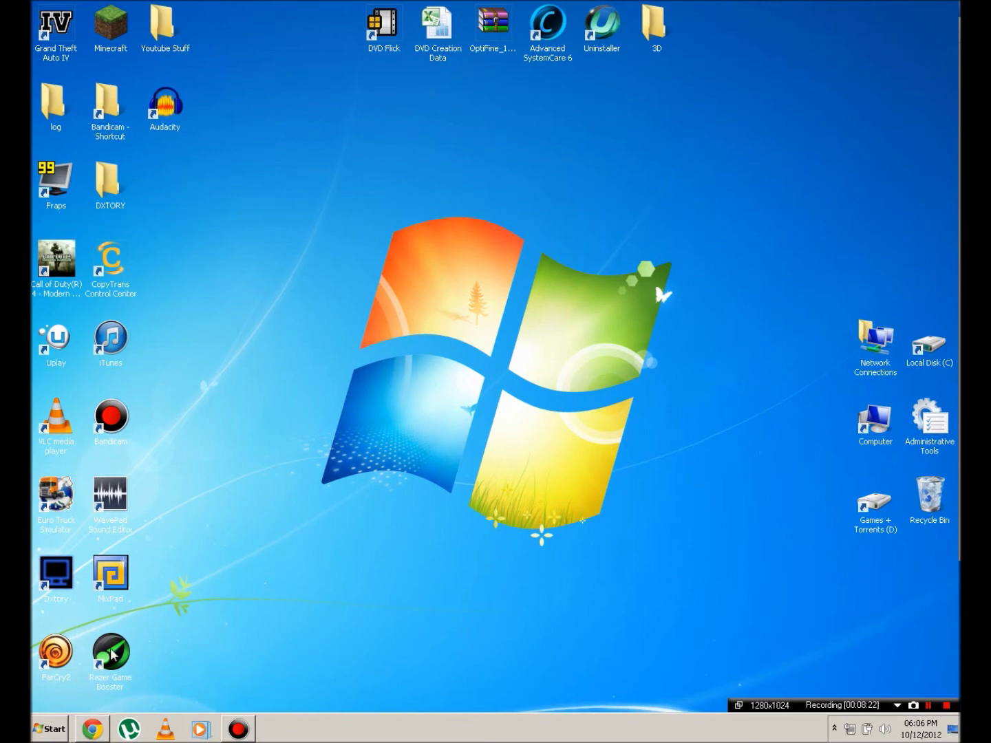
# Launch Razer Game Booster from its desktop shortcut and move its window up.
pyautogui.click(114, 655)
pyautogui.doubleClick(114, 655)
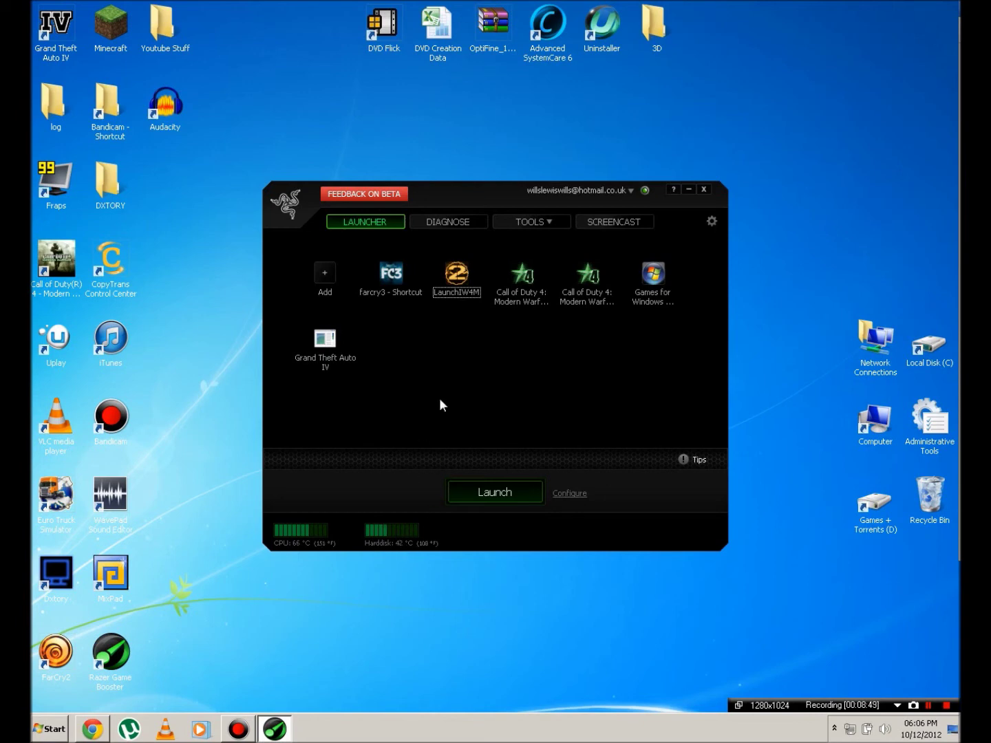
pyautogui.moveTo(483, 197); pyautogui.dragTo(562, 85)
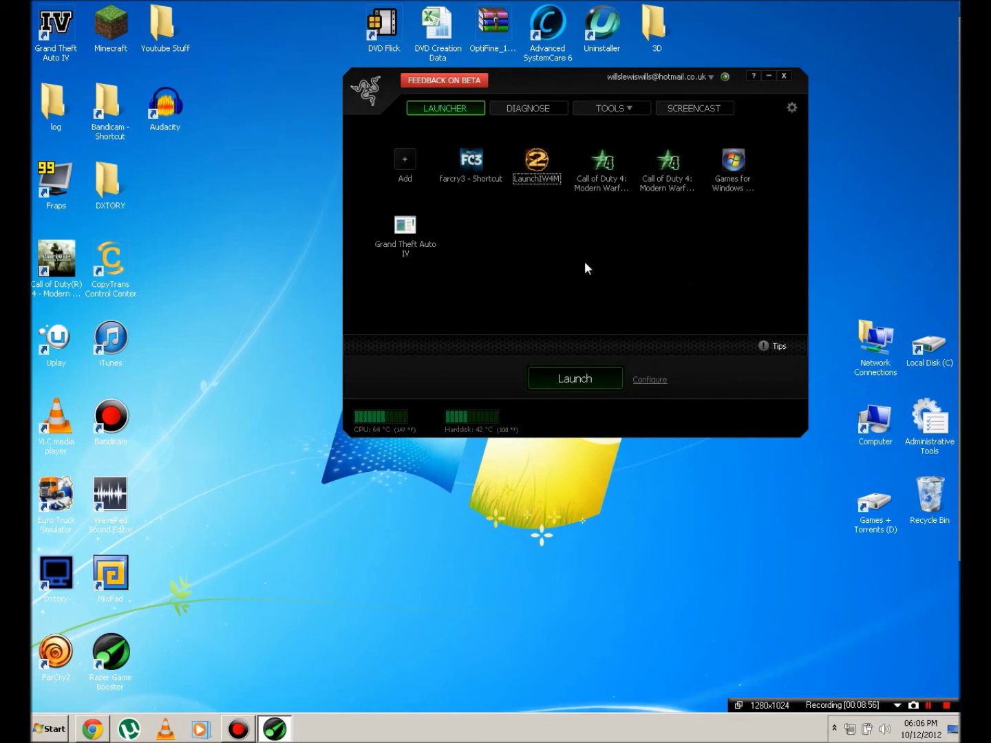
# In the boost configuration, tick Explorer.exe under Others and accept the warning, making 6 of 6 checked.
pyautogui.click(648, 380)
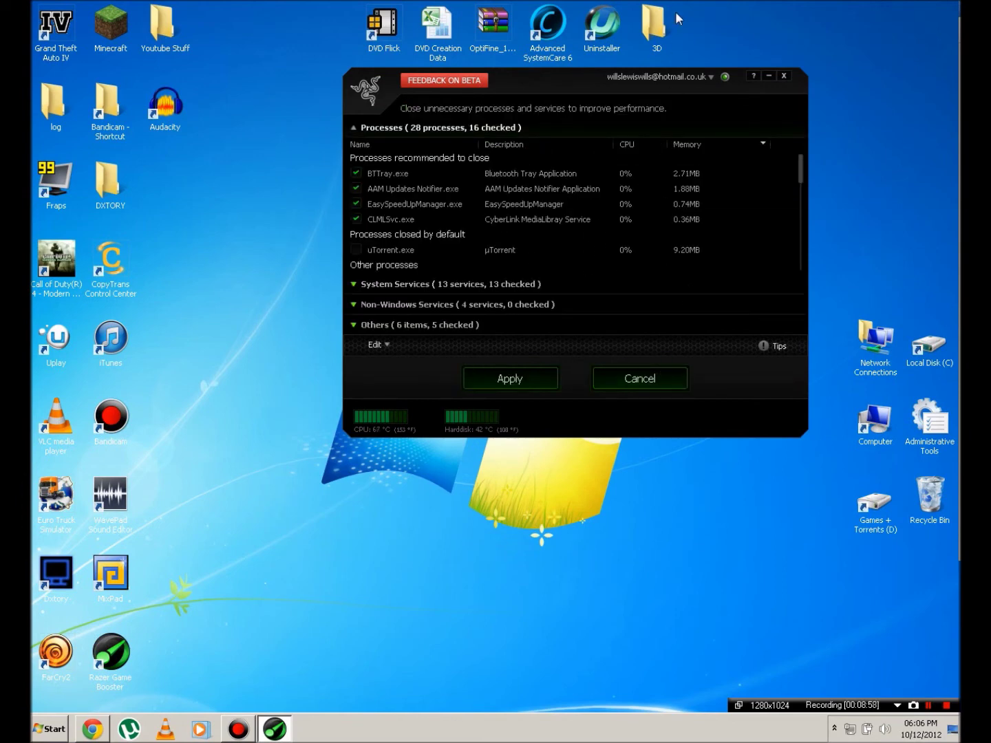
pyautogui.moveTo(801, 172); pyautogui.dragTo(728, 210)
pyautogui.click(522, 285)
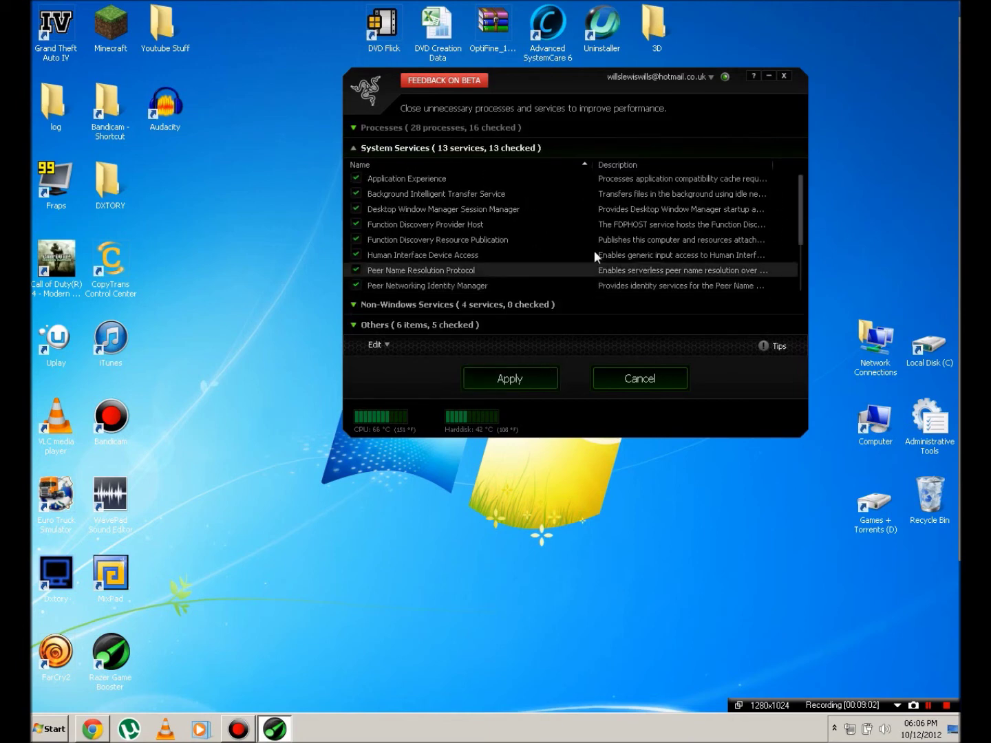
pyautogui.moveTo(801, 196); pyautogui.dragTo(792, 268)
pyautogui.click(539, 309)
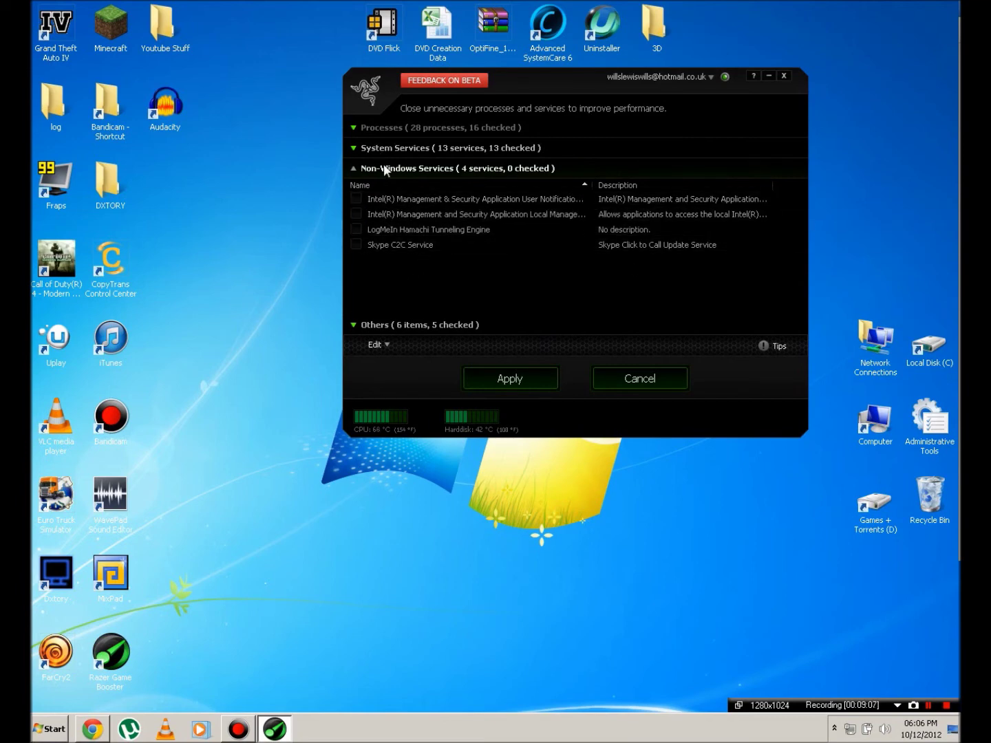
pyautogui.click(442, 325)
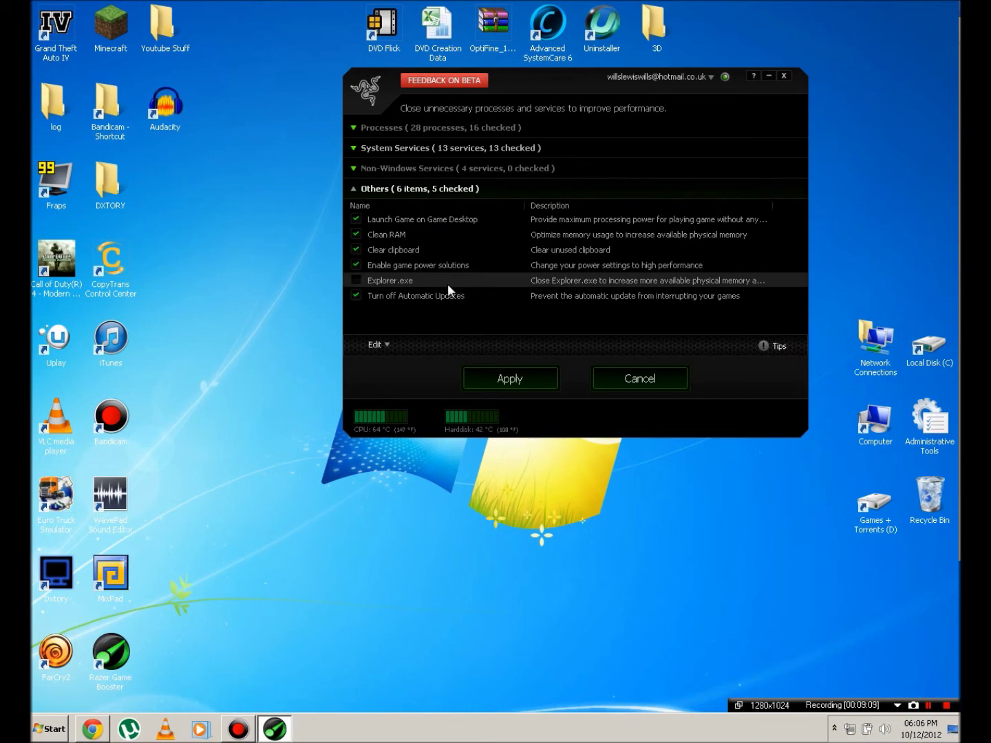
pyautogui.click(357, 280)
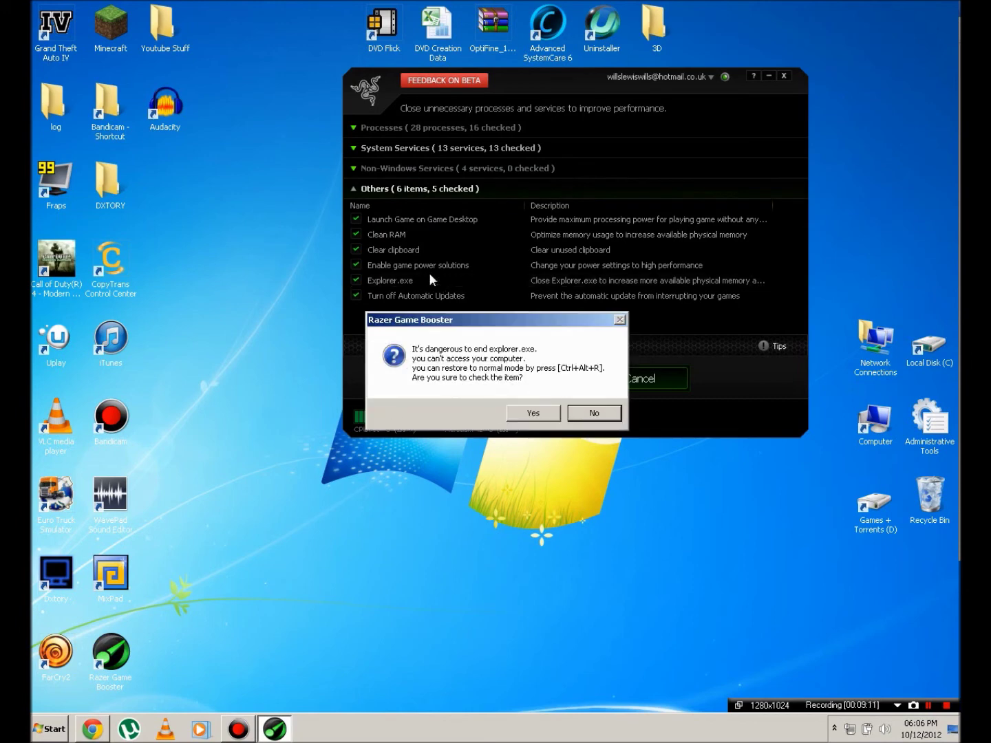
pyautogui.click(532, 412)
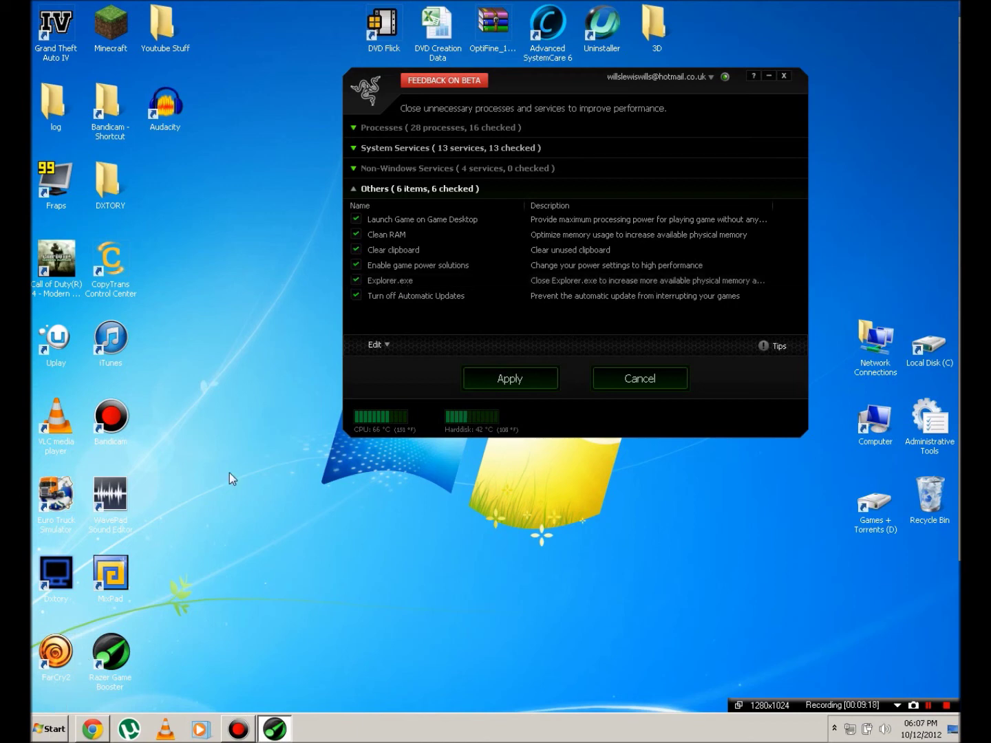
# End the explorer.exe process from Task Manager's Processes list.
pyautogui.hotkey('ctrl', 'shift', 'Escape')
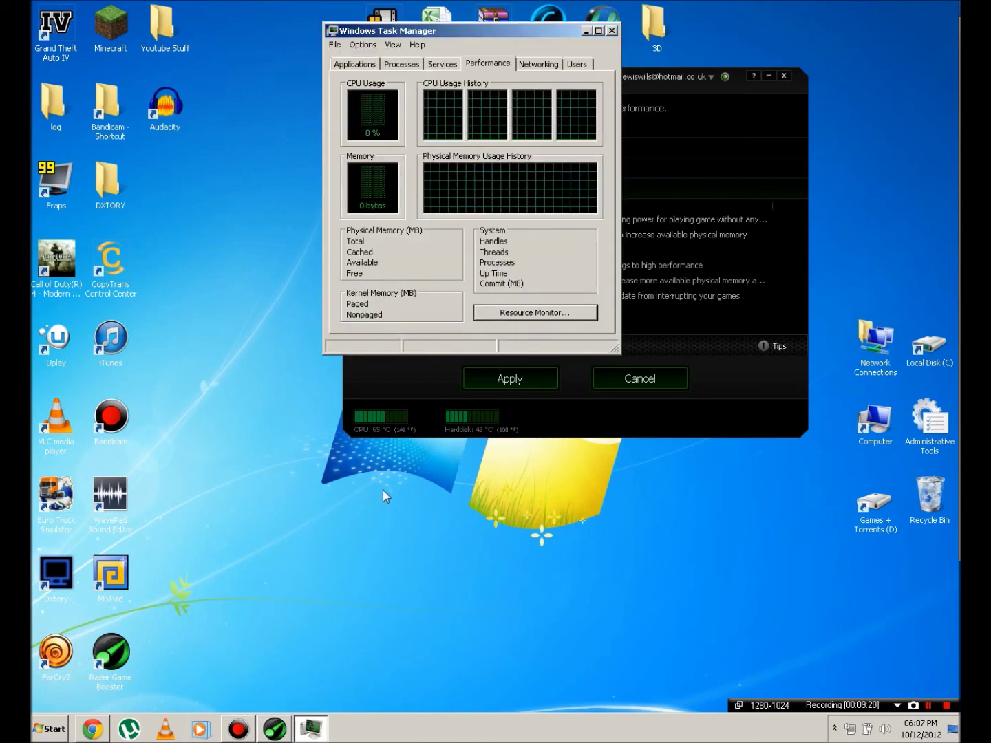
pyautogui.click(401, 64)
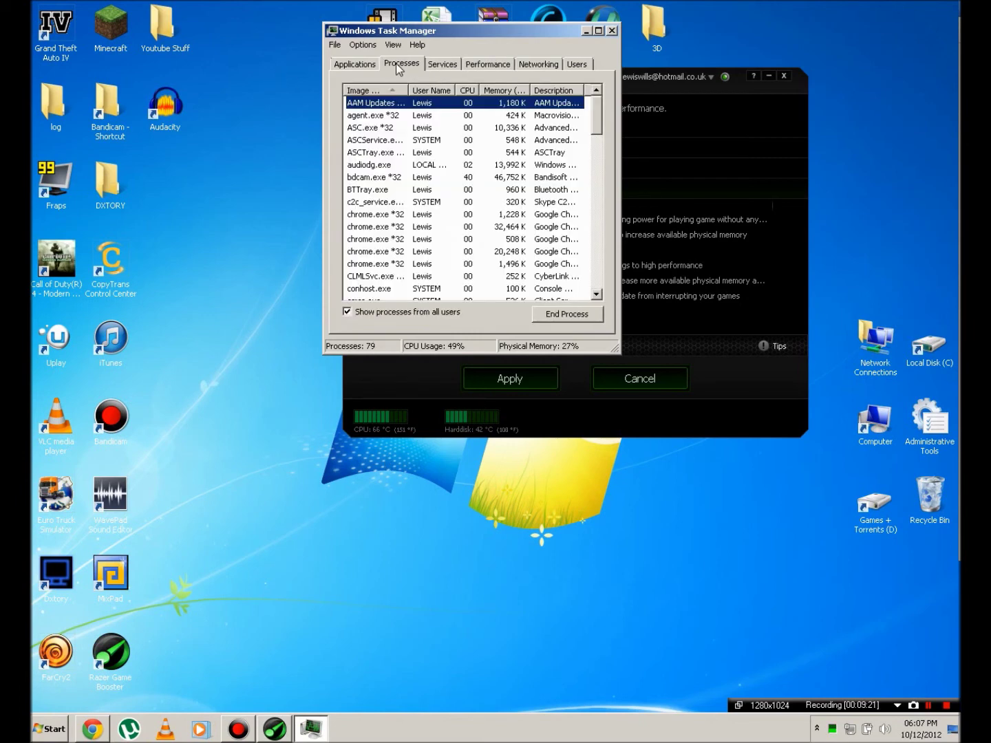
pyautogui.scroll(-4, 439, 224)
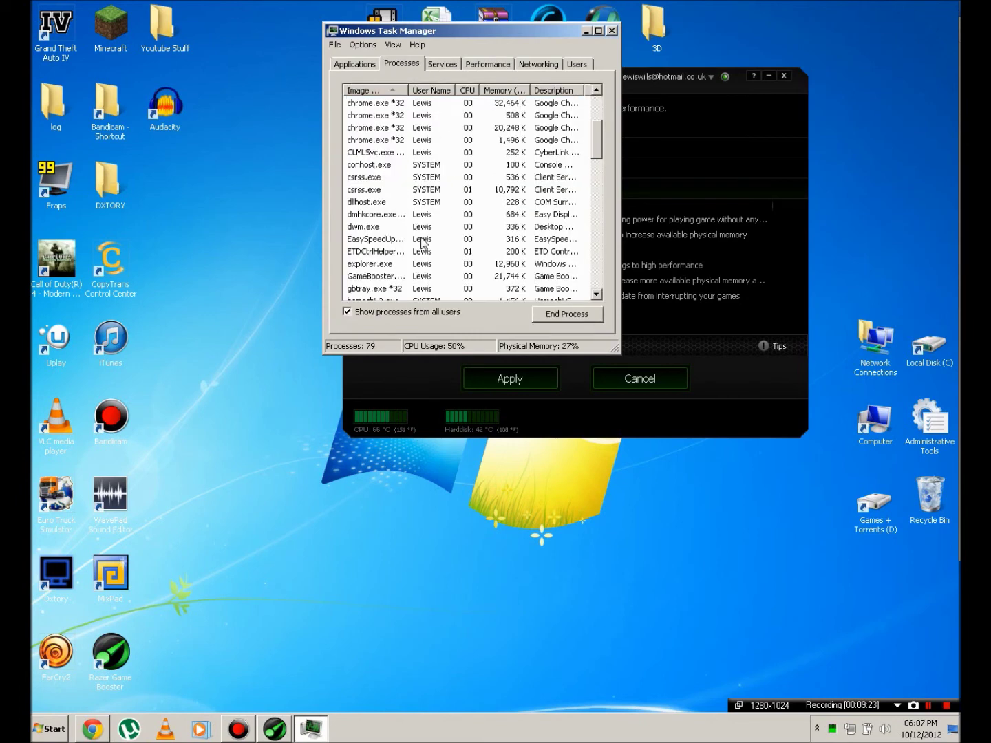
pyautogui.scroll(-3, 402, 282)
pyautogui.scroll(7, 399, 262)
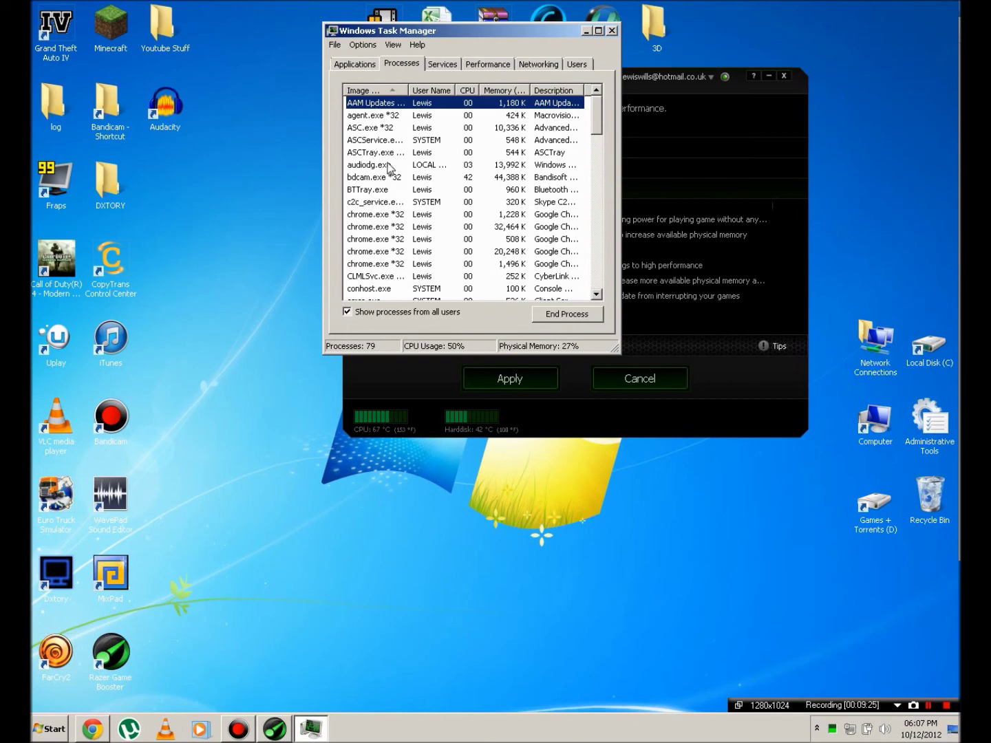
pyautogui.click(390, 189)
pyautogui.click(399, 252)
pyautogui.scroll(-3, 399, 253)
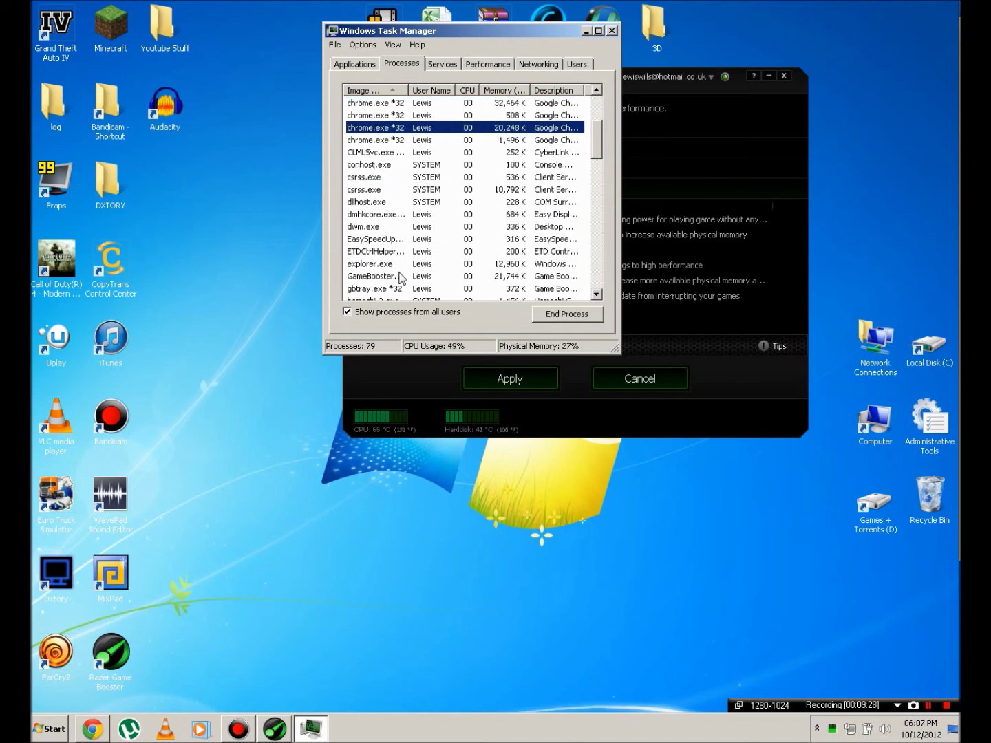
pyautogui.click(396, 238)
pyautogui.rightClick(393, 260)
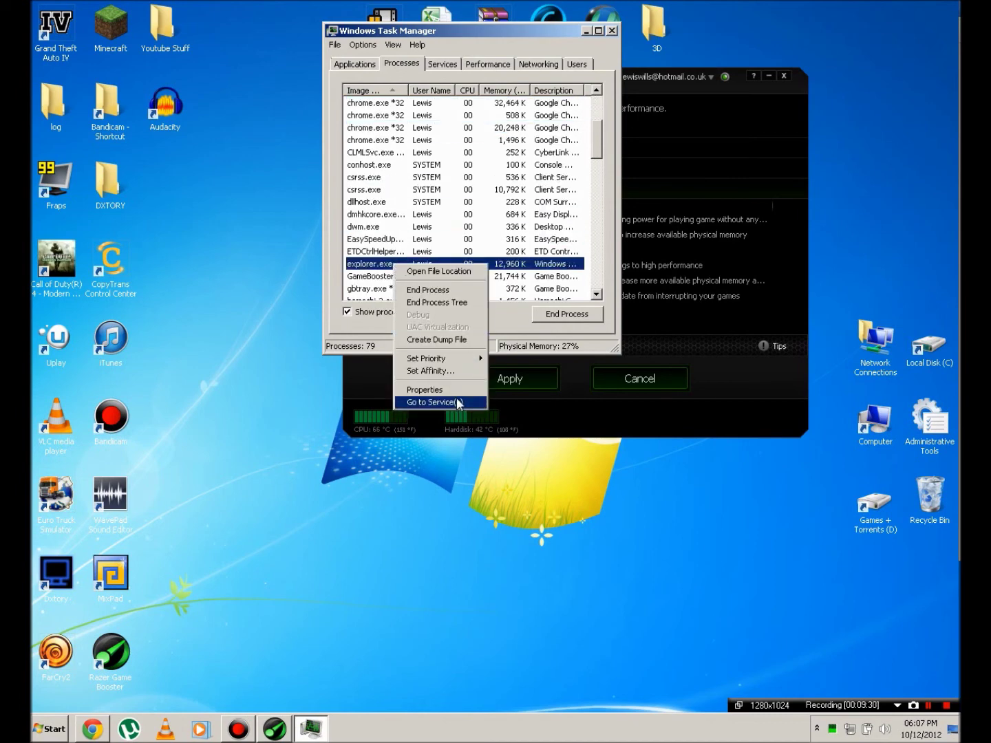
pyautogui.click(570, 314)
pyautogui.click(523, 379)
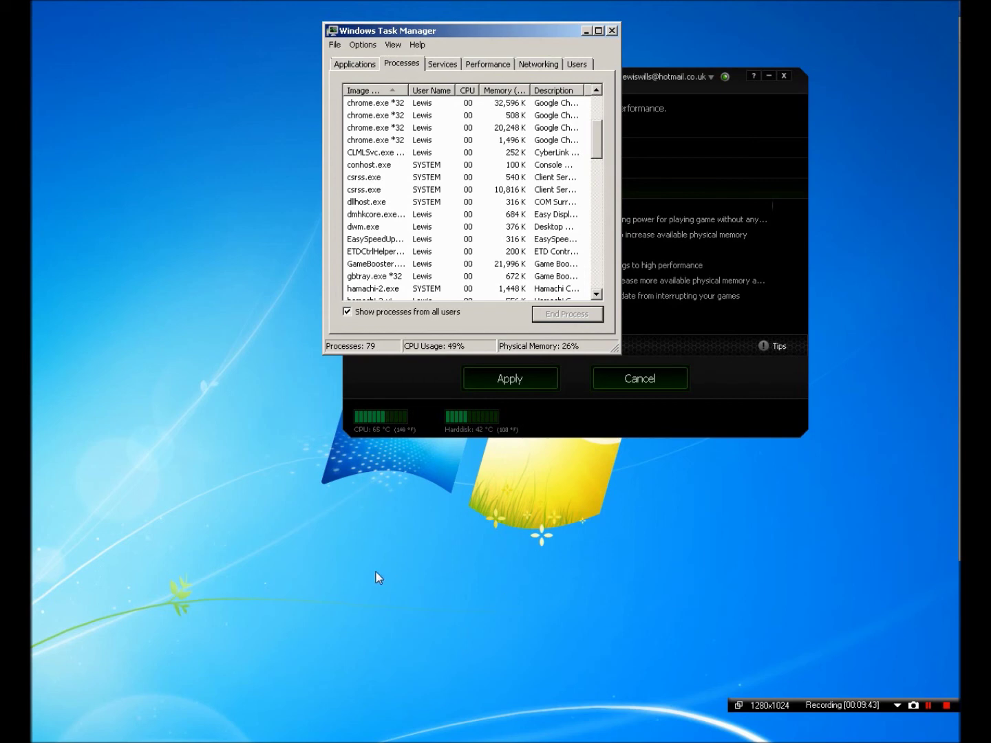
# Run explorer.exe as a new task to bring back the desktop icons and taskbar.
pyautogui.scroll(-1, 590, 173)
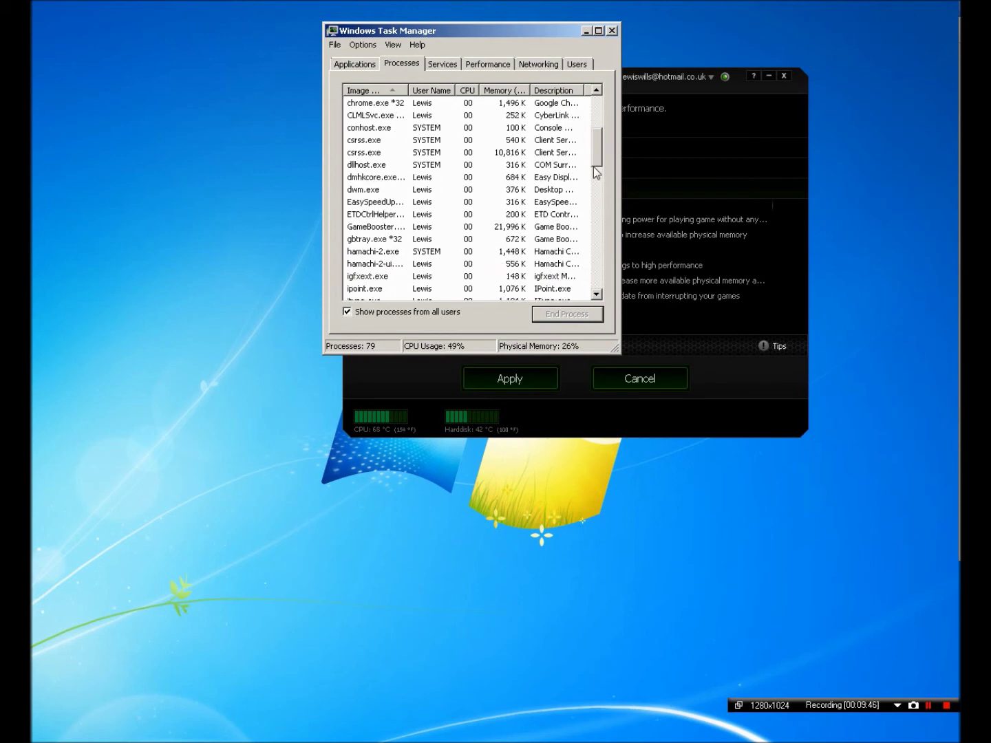
pyautogui.scroll(5, 511, 214)
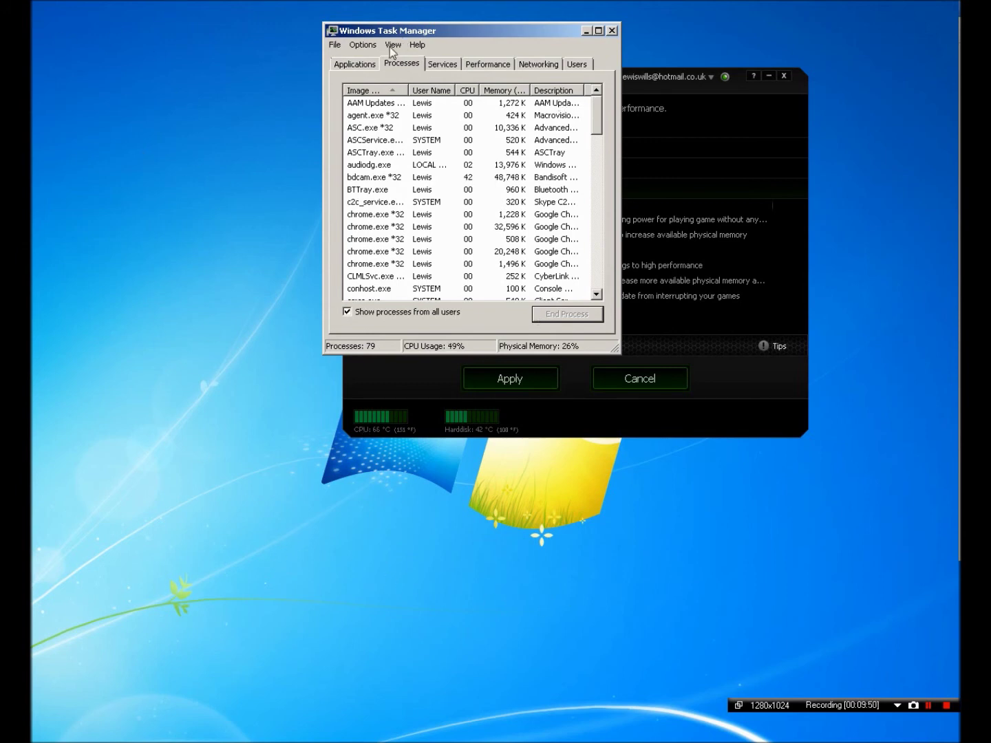
pyautogui.click(366, 64)
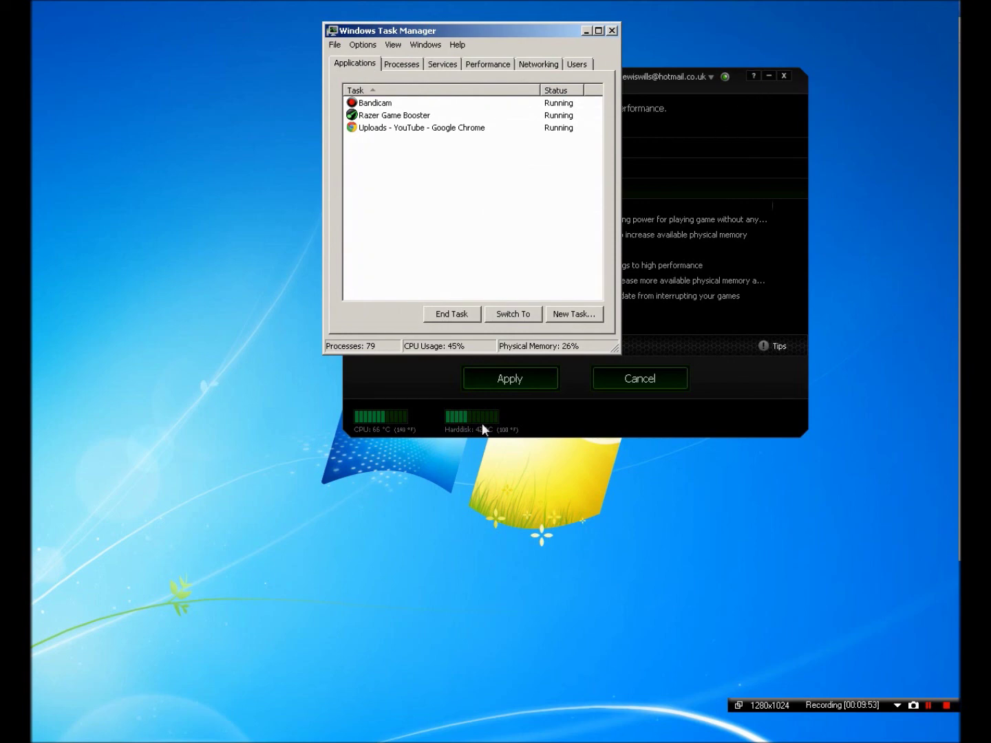
pyautogui.click(580, 315)
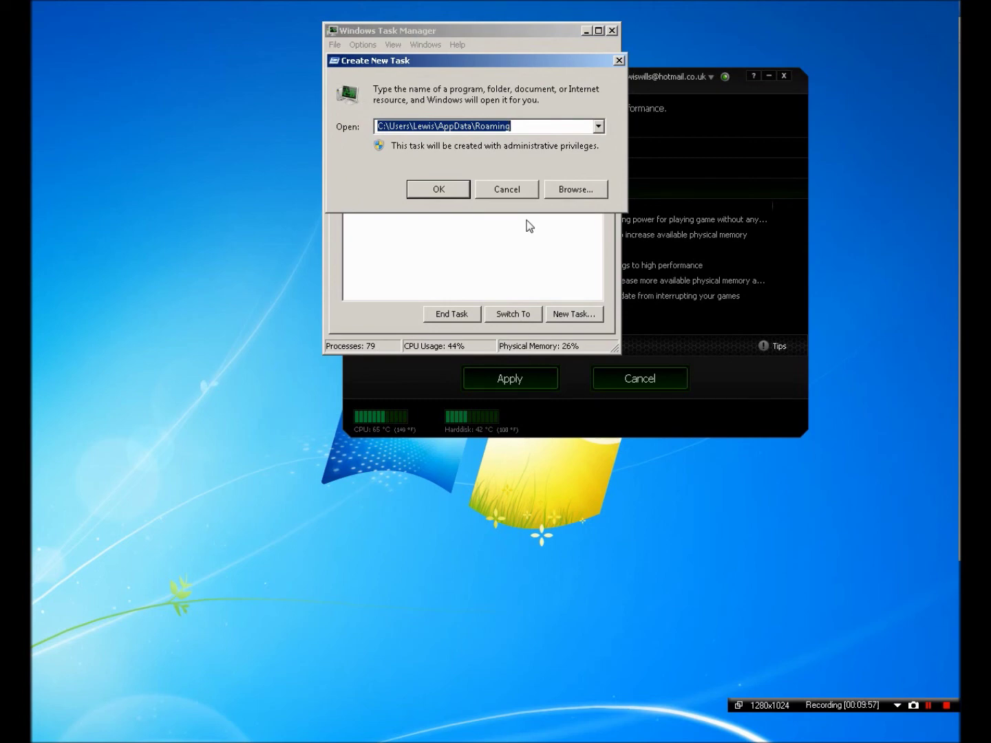
pyautogui.write('explorer.exe')
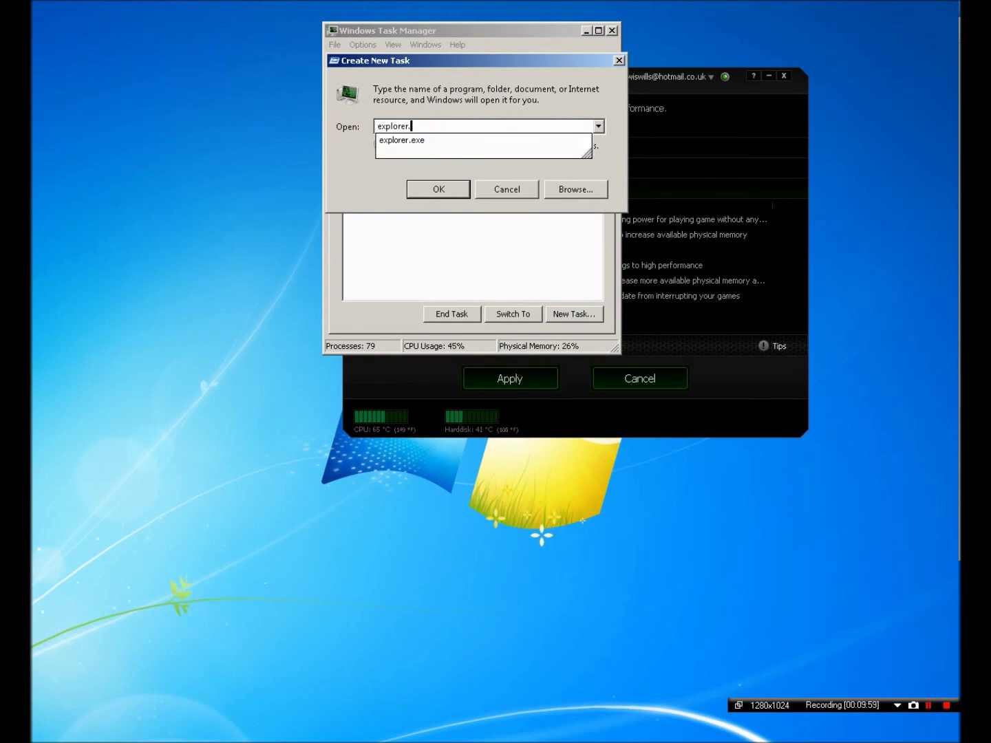
pyautogui.press('Return')
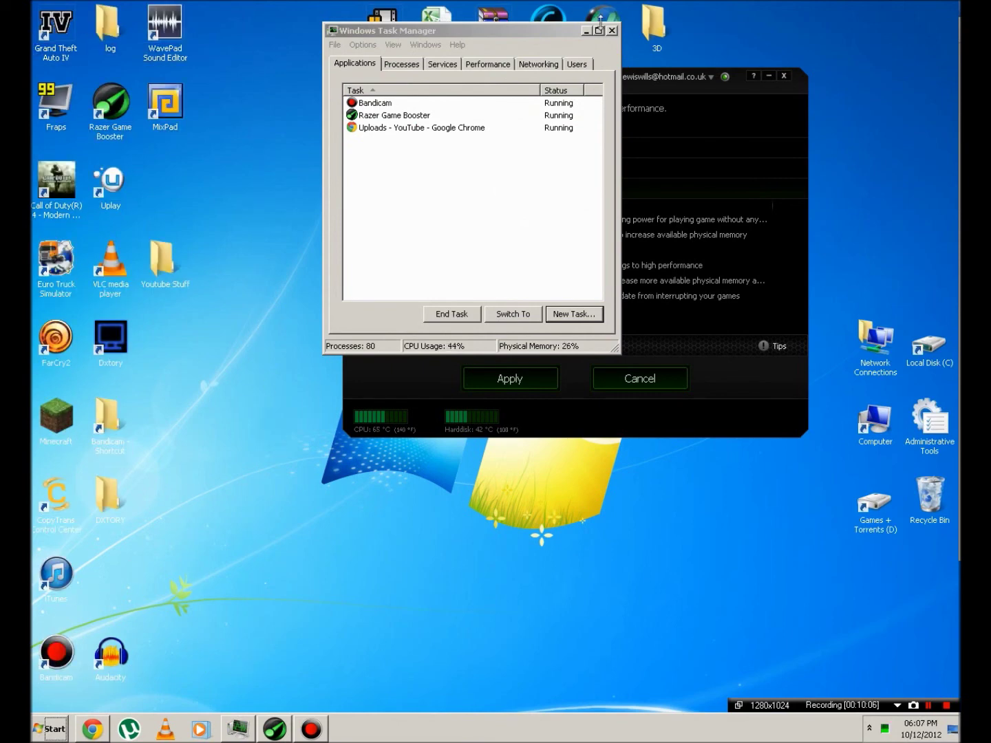
# Close Task Manager and move Youtube Stuff beside Uplay and Audacity beside iTunes.
pyautogui.click(611, 30)
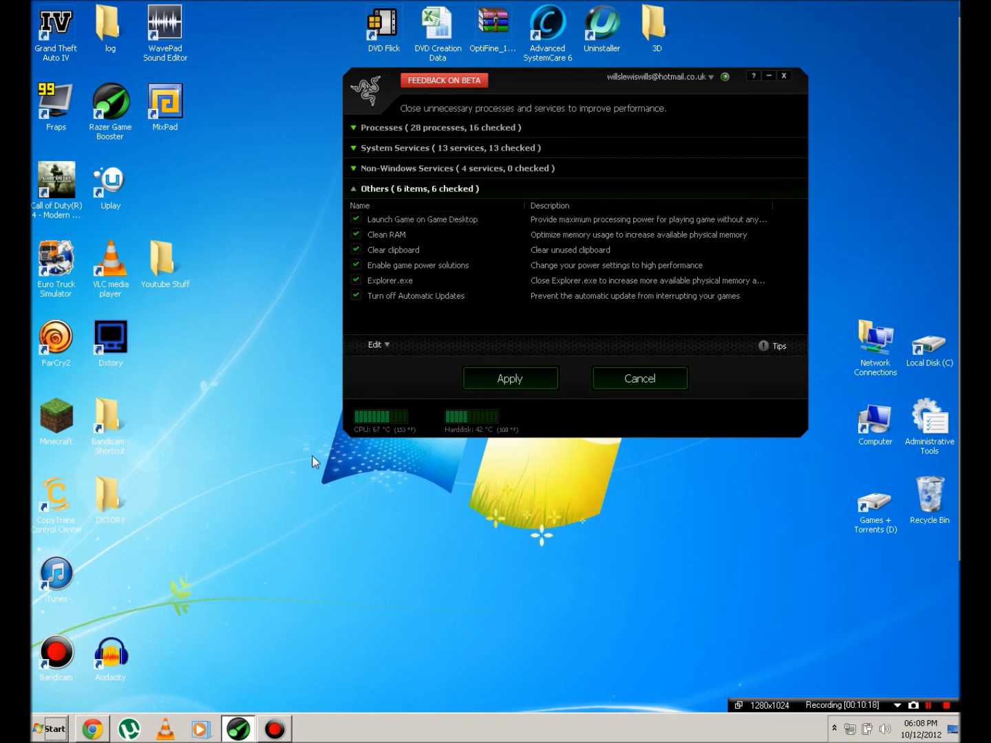
pyautogui.moveTo(268, 666); pyautogui.dragTo(34, 29)
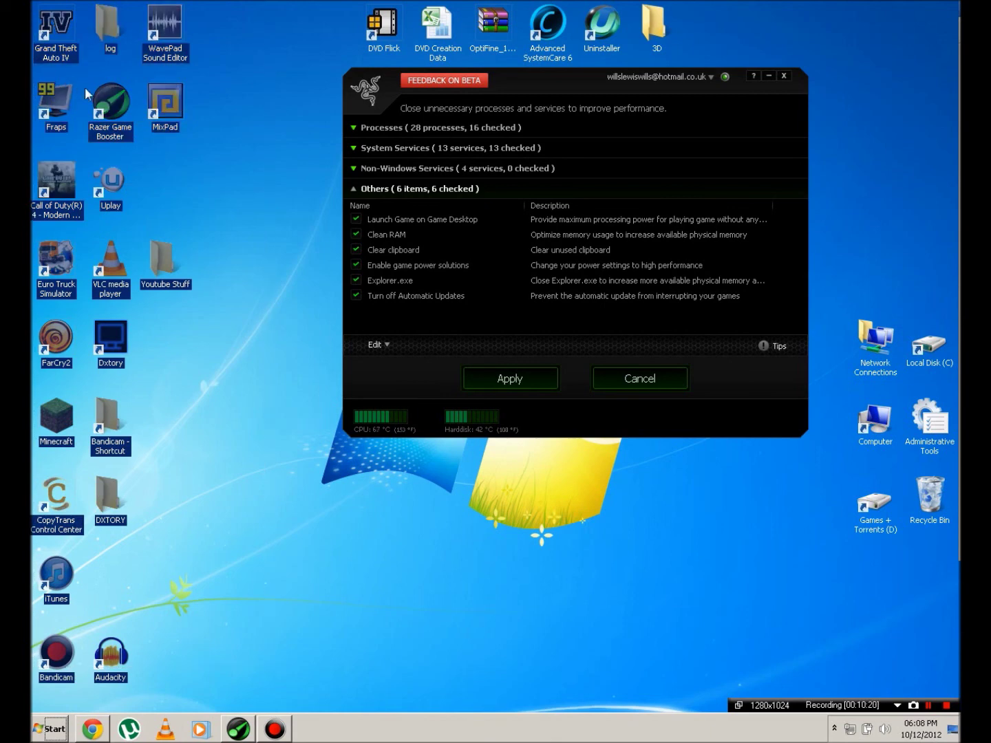
pyautogui.click(162, 276)
pyautogui.moveTo(163, 276); pyautogui.dragTo(176, 232)
pyautogui.moveTo(114, 655); pyautogui.dragTo(115, 579)
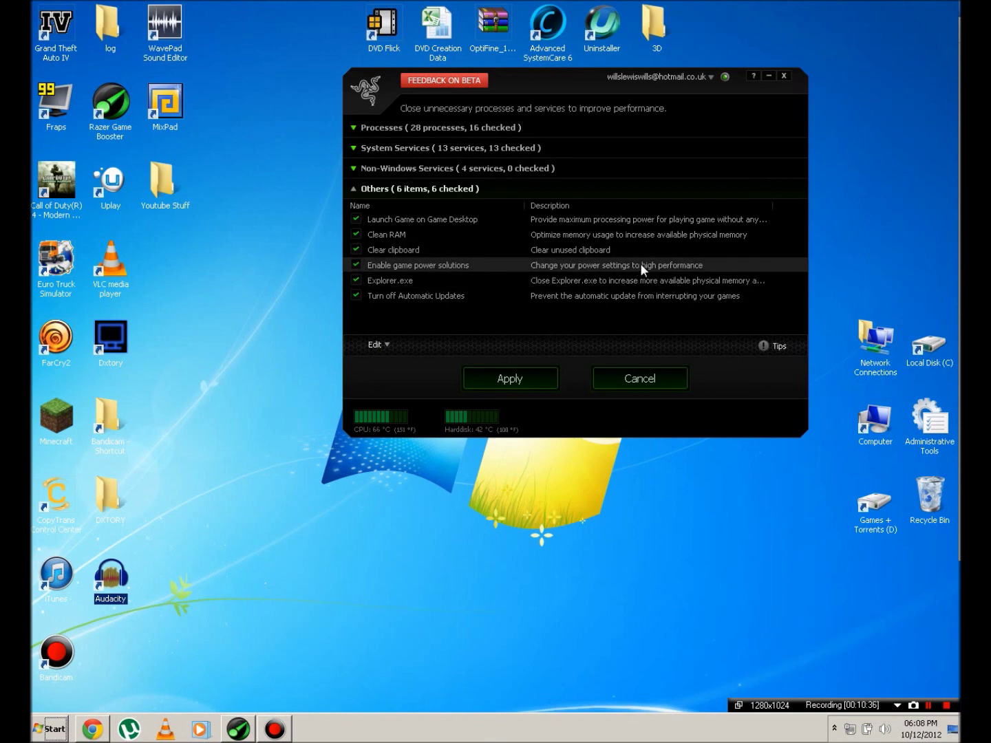
# Expand Processes in the boost list, then cancel the boost settings back to the Launcher.
pyautogui.click(96, 735)
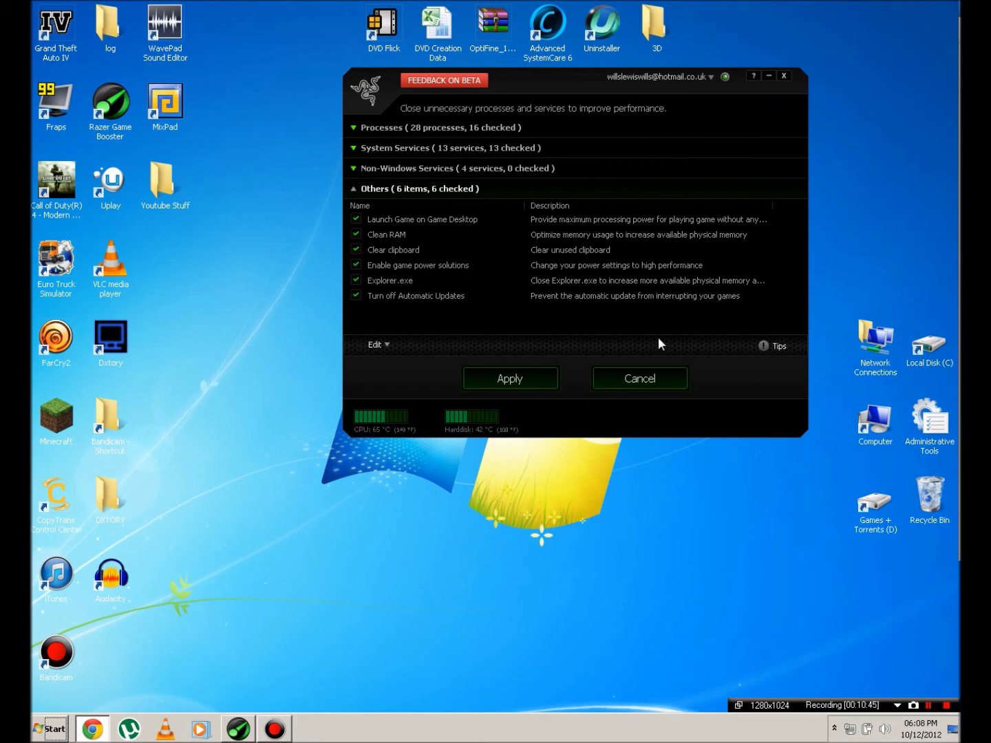
pyautogui.click(559, 124)
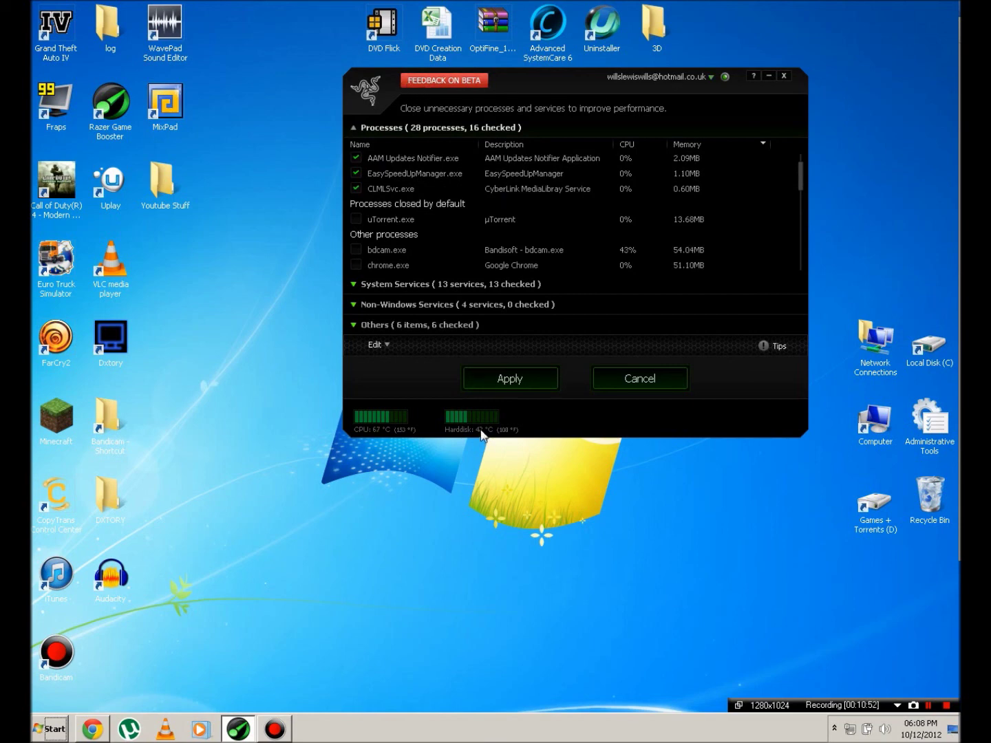
pyautogui.click(660, 381)
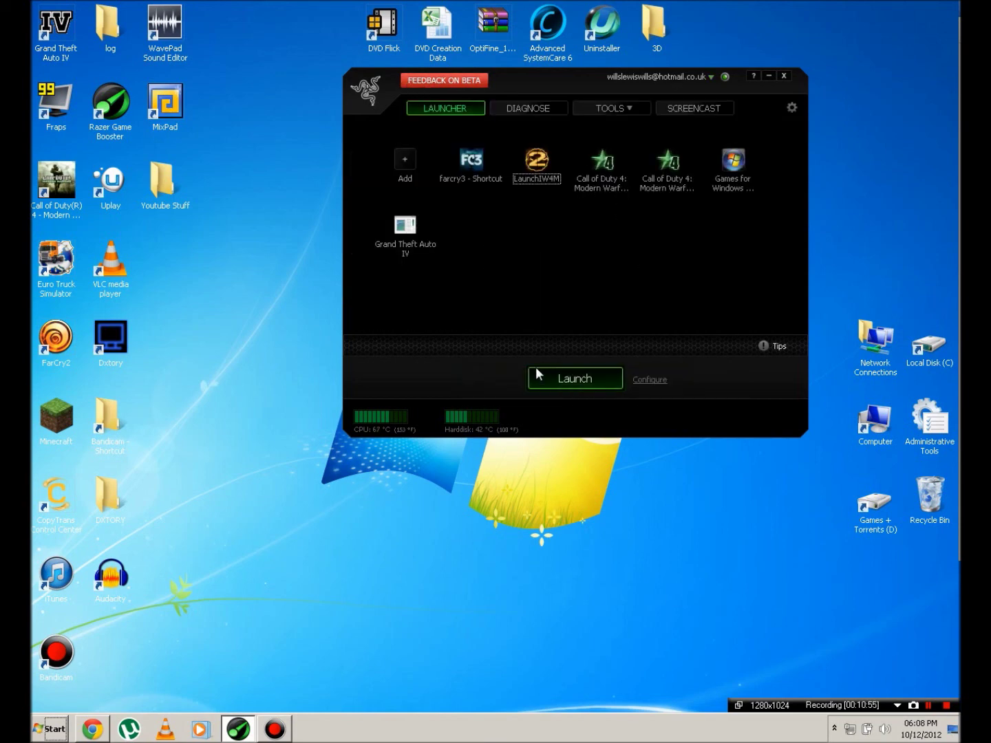
# Visit the Diagnose and Screencast pages, then open Tools > Tweaks showing values like MenuShowDelay 200.
pyautogui.click(560, 111)
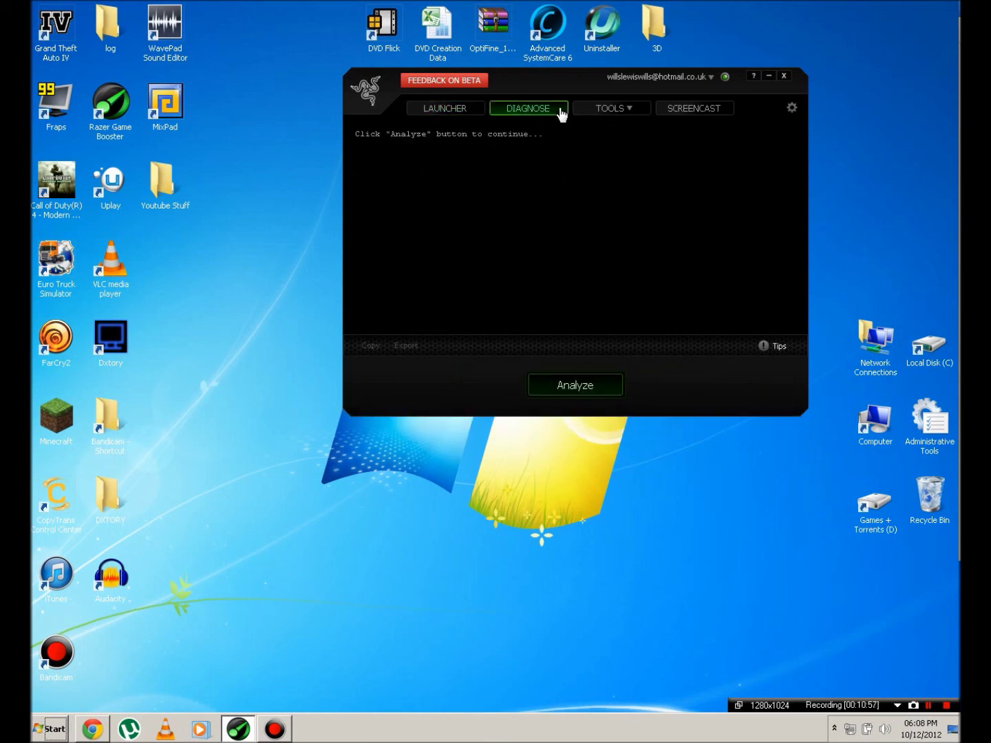
pyautogui.click(672, 118)
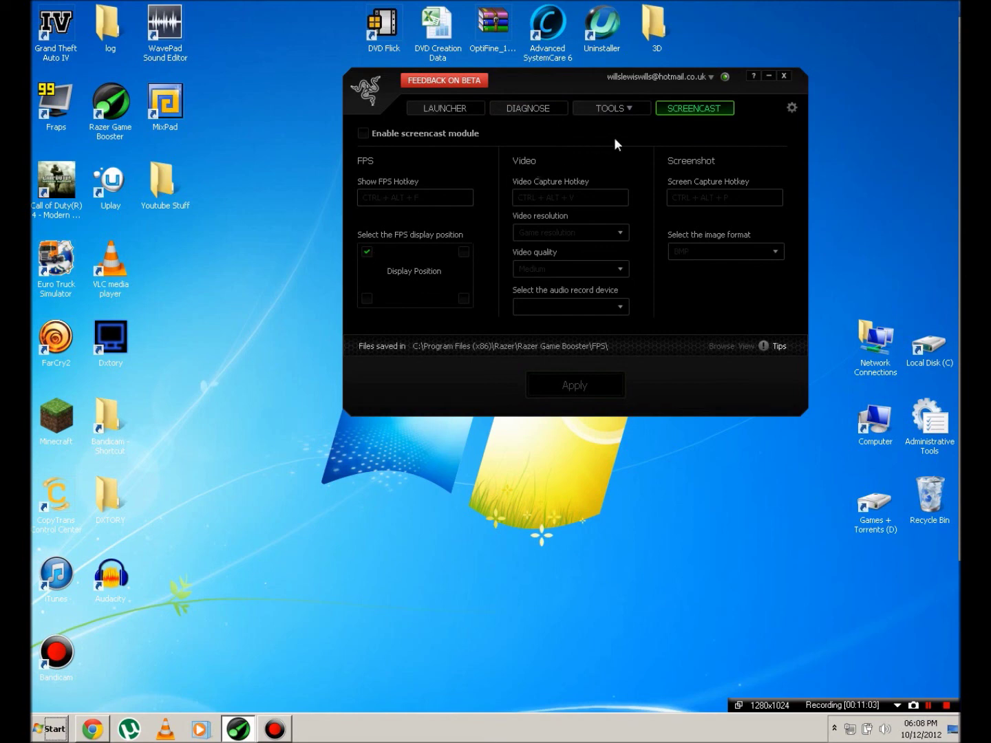
pyautogui.click(615, 112)
pyautogui.click(621, 131)
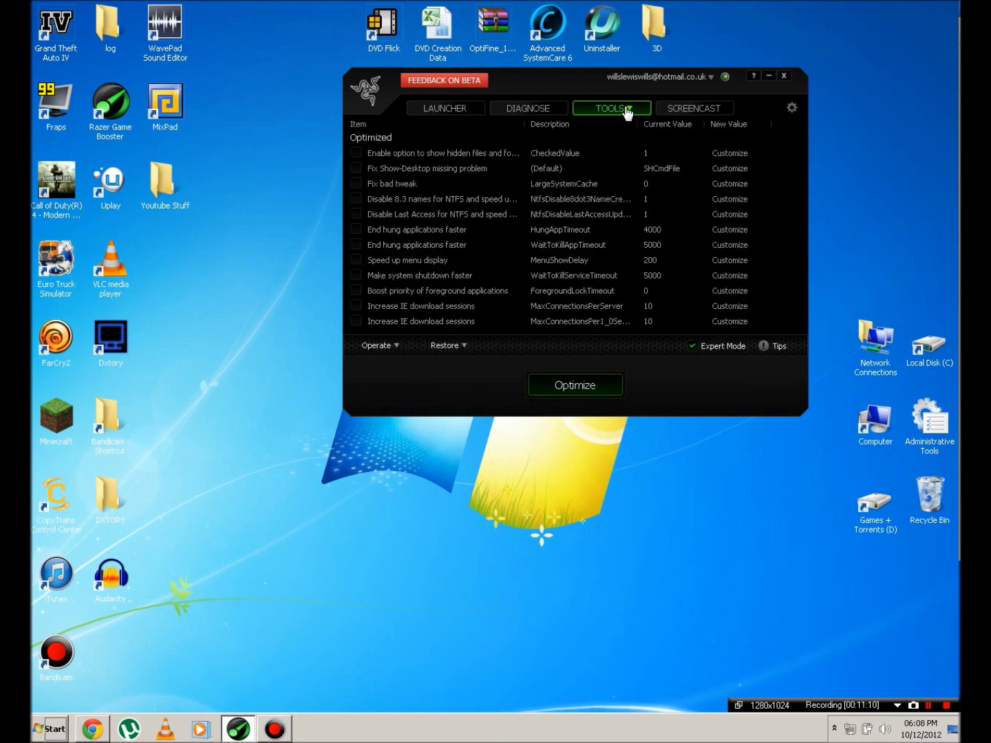
# Open Tools > Drivers to see the Realtek Ethernet driver update, version 7.061.
pyautogui.click(627, 110)
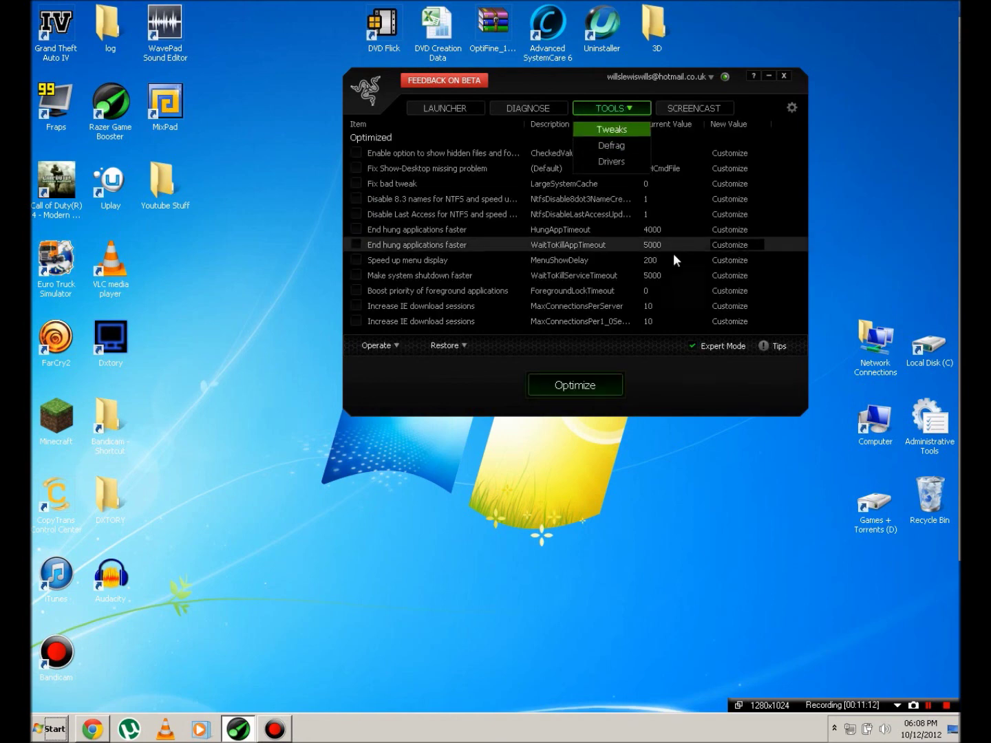
pyautogui.click(426, 321)
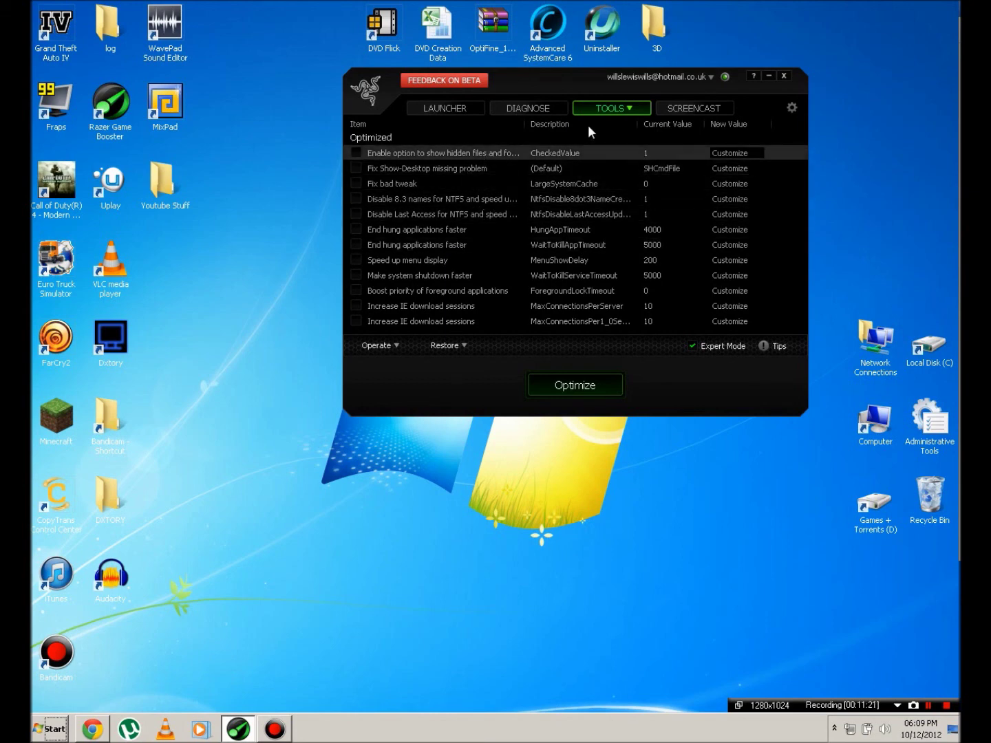
pyautogui.click(602, 110)
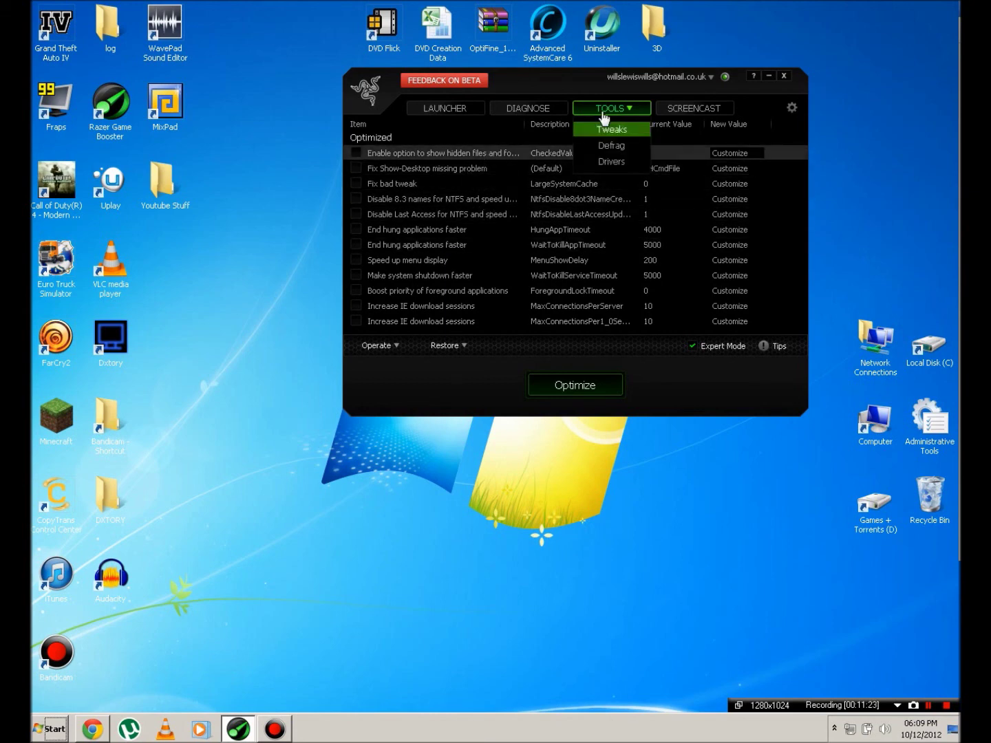
pyautogui.click(623, 161)
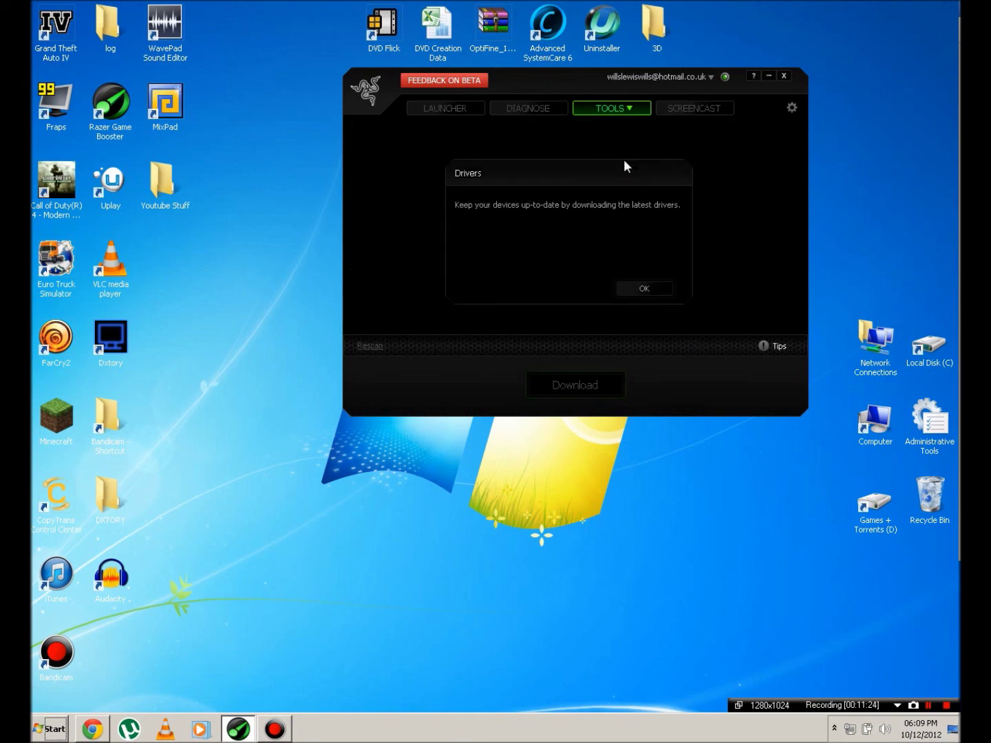
pyautogui.click(650, 291)
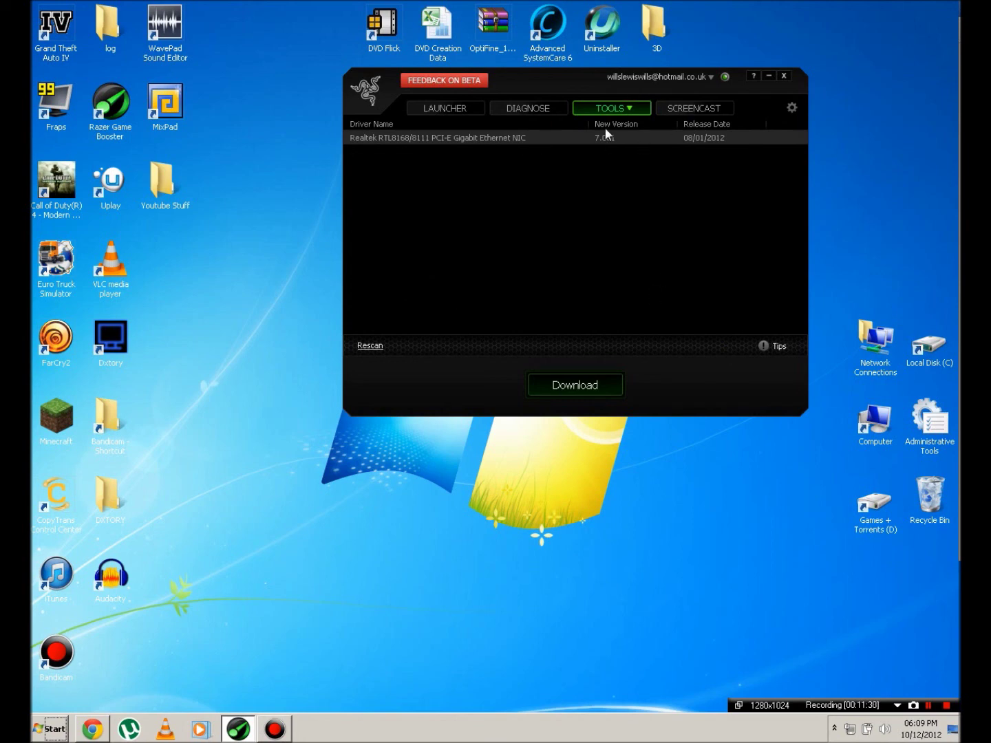